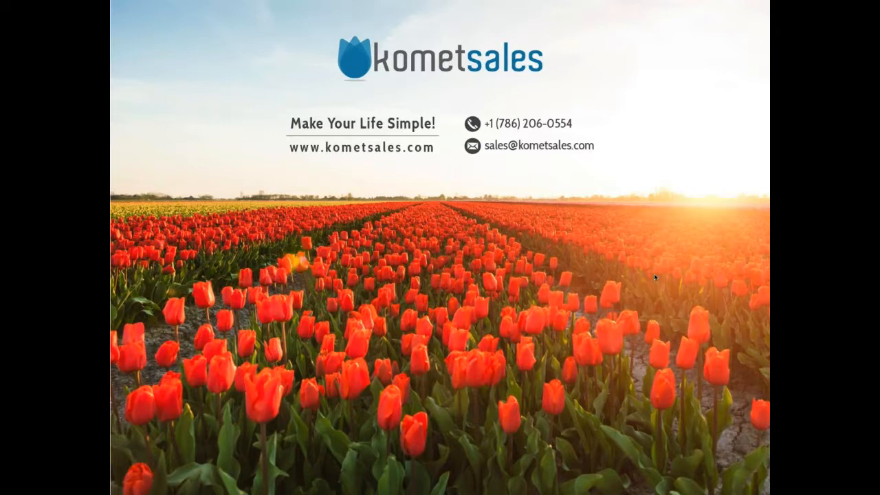
# Exit the Google Slides slideshow and switch to the Komet Sales Dashboard browser tab.
pyautogui.press('Escape')
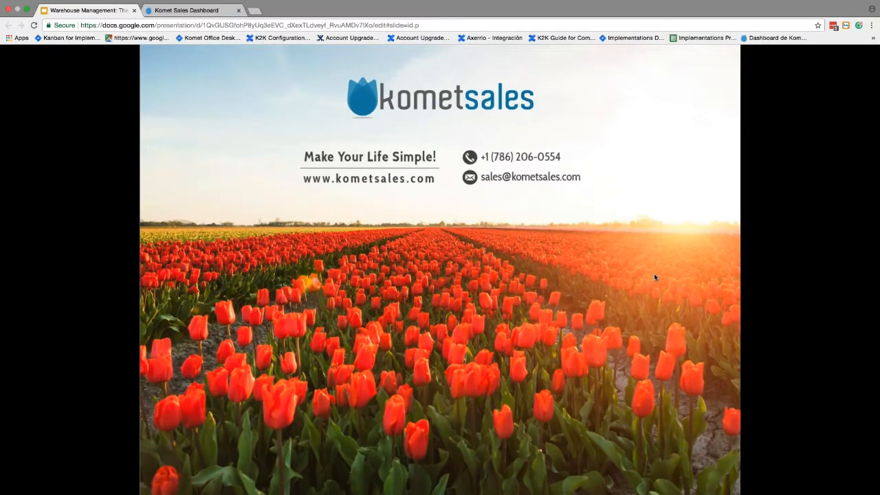
pyautogui.click(204, 12)
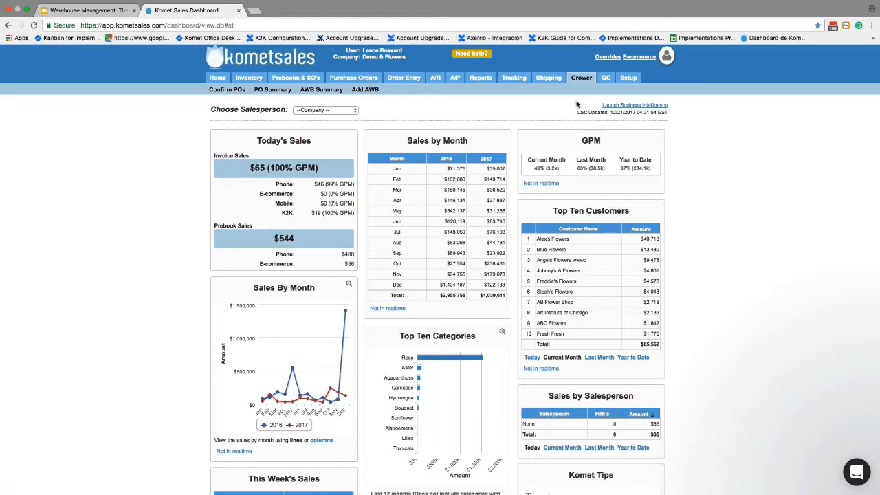
# Open Tracking > AWB Summary to list the air waybills under tracking.
pyautogui.moveTo(515, 79)
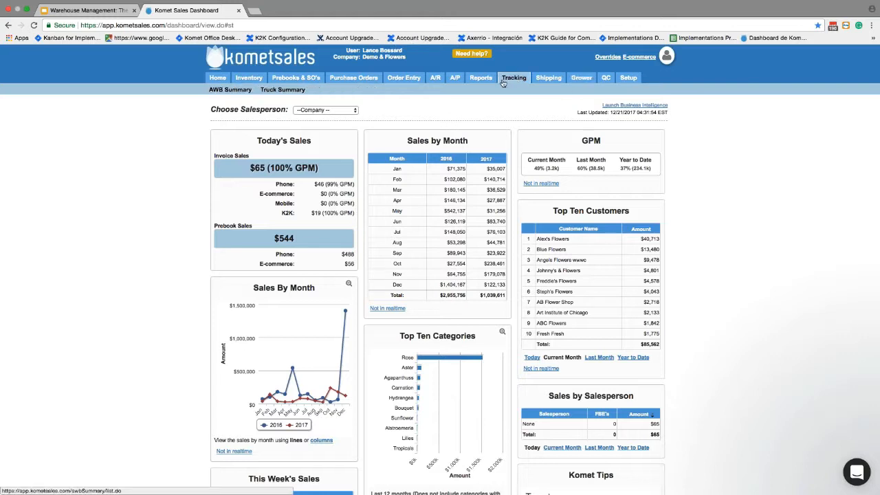
pyautogui.click(230, 90)
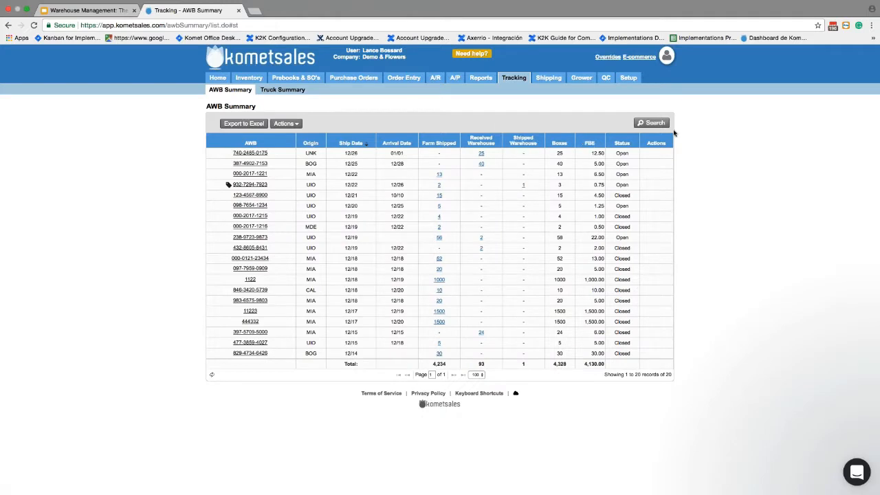
pyautogui.click(654, 123)
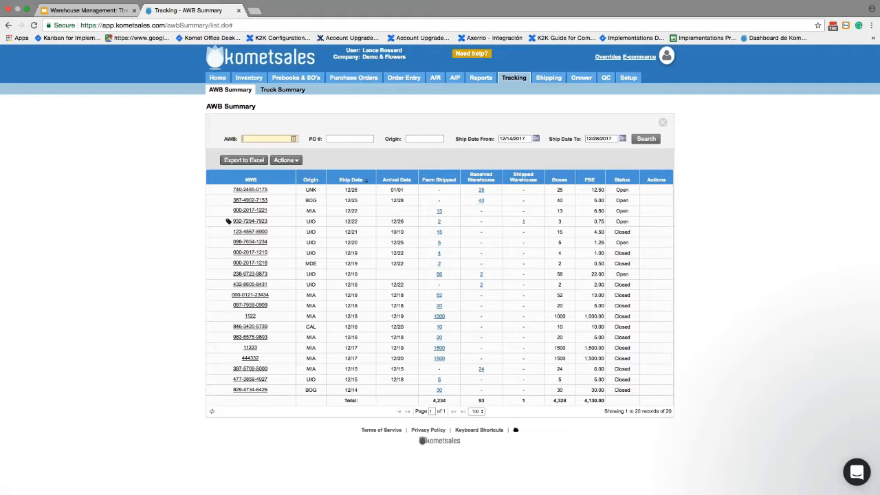
pyautogui.write('9873')
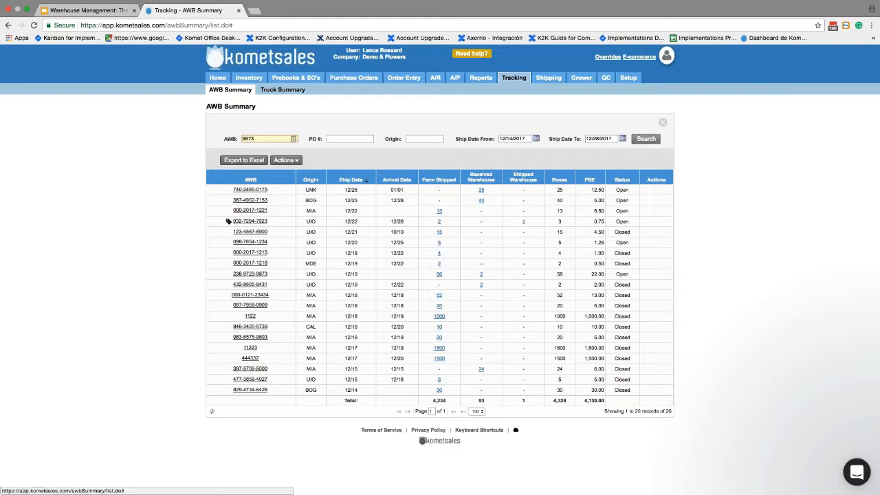
pyautogui.press('Return')
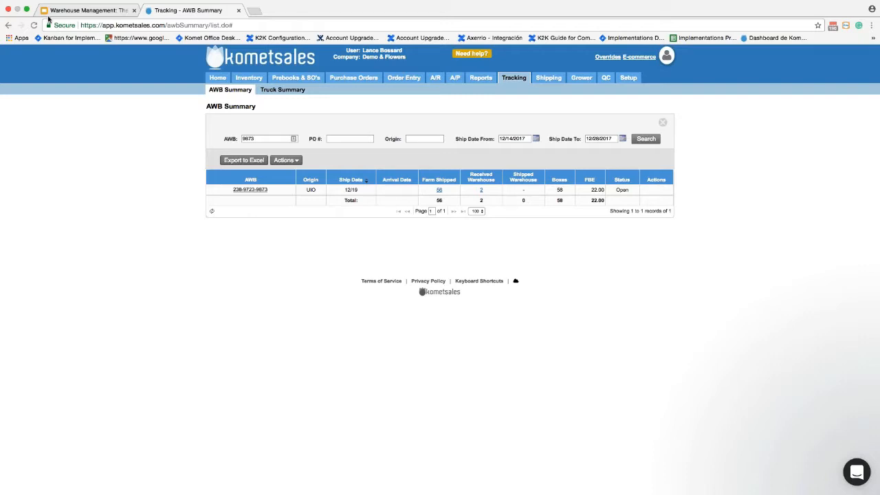
# Take Chrome out of full screen and place the scanner Terminal beside it.
pyautogui.click(24, 6)
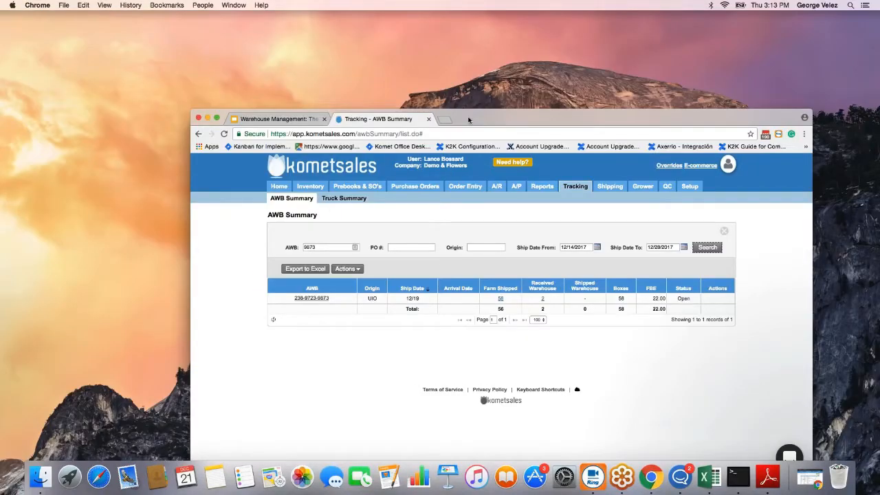
pyautogui.moveTo(469, 120); pyautogui.dragTo(322, 52)
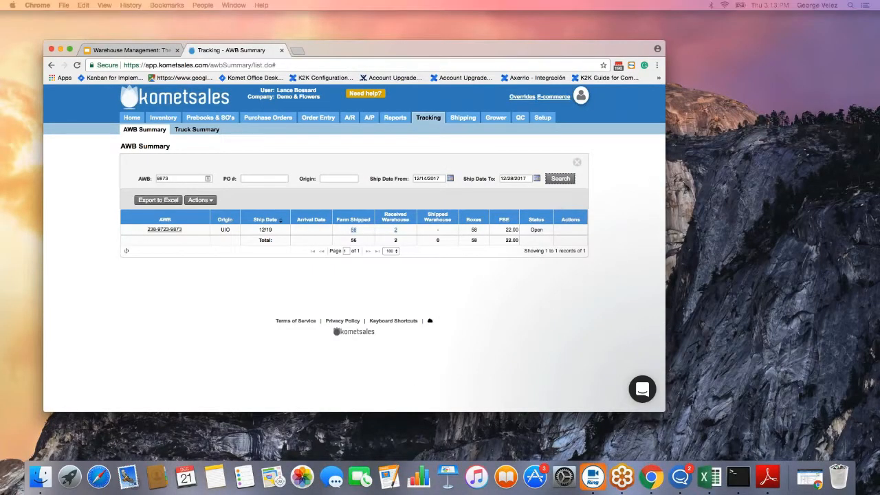
pyautogui.moveTo(0, 174); pyautogui.dragTo(677, 147)
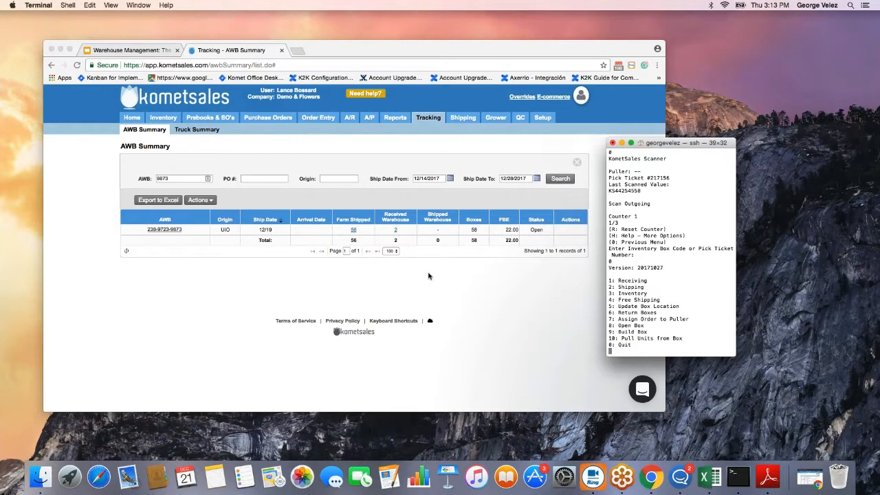
# In the KometSales Scanner, choose 1 Receiving, then 2 By AWB, and enter 9873.
pyautogui.write('1')
pyautogui.press('Return')
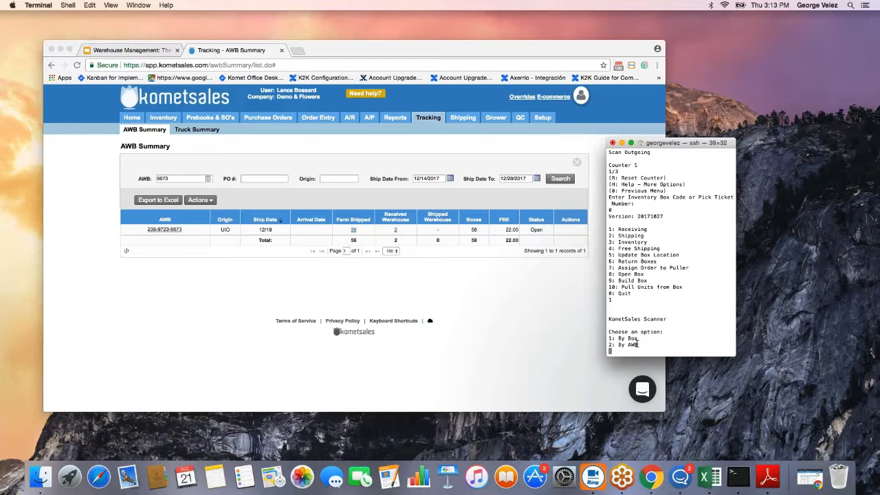
pyautogui.write('2')
pyautogui.press('Return')
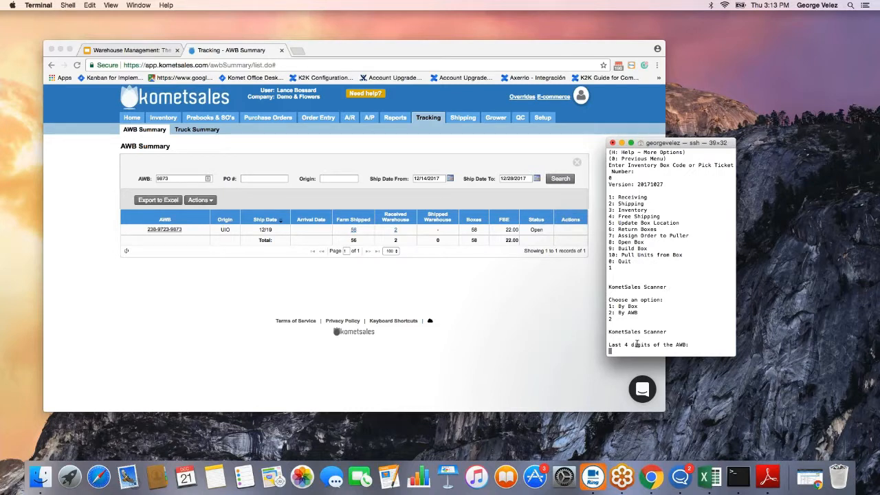
pyautogui.write('9873')
# Zoom in twice on the AWB Summary page.
pyautogui.click(165, 298)
pyautogui.press('super+equal')
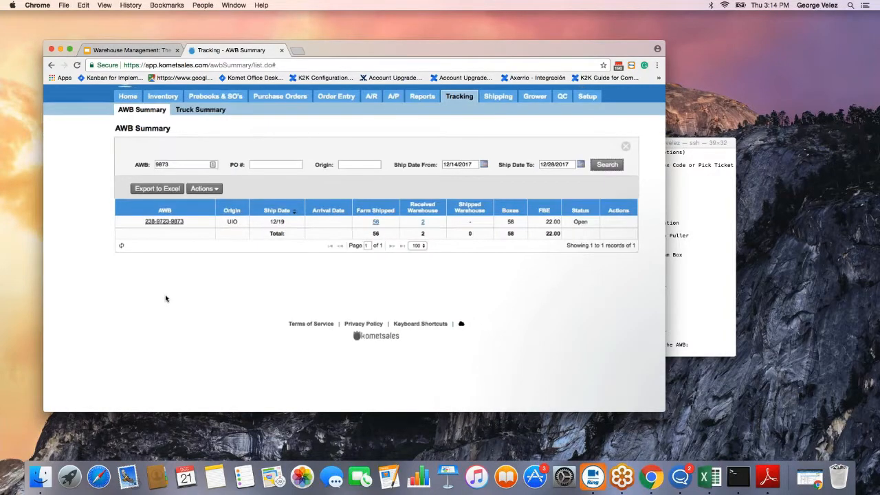
pyautogui.press('super+equal')
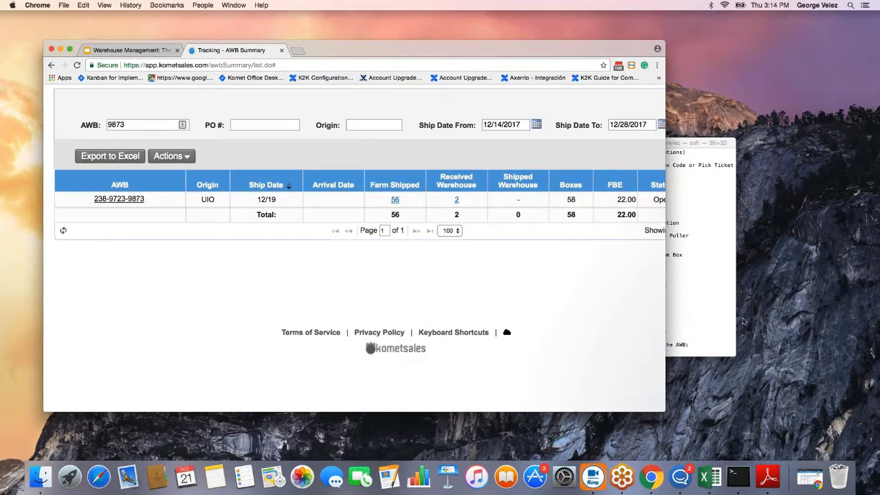
# Submit AWB 9873 in the scanner, showing 2/58 boxes received, and move Terminal aside.
pyautogui.click(743, 321)
pyautogui.press('Return')
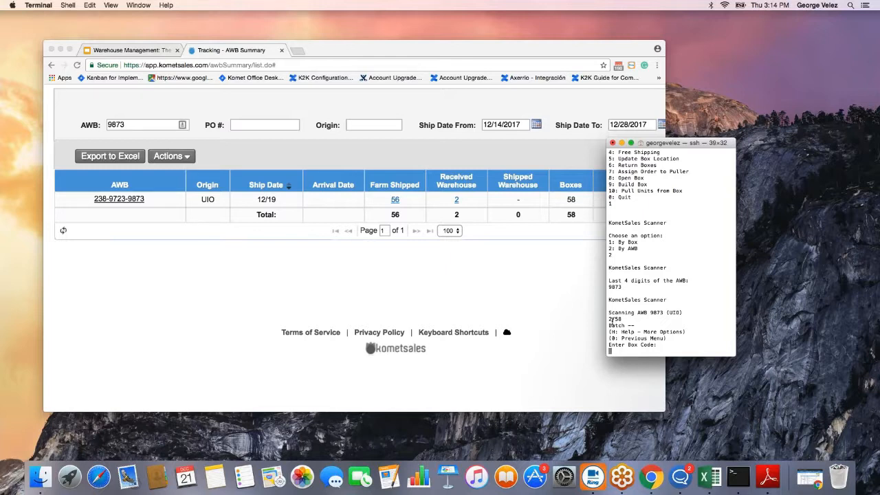
pyautogui.moveTo(608, 319); pyautogui.dragTo(624, 319)
pyautogui.moveTo(658, 144); pyautogui.dragTo(757, 152)
pyautogui.hscroll(5, 506, 216)
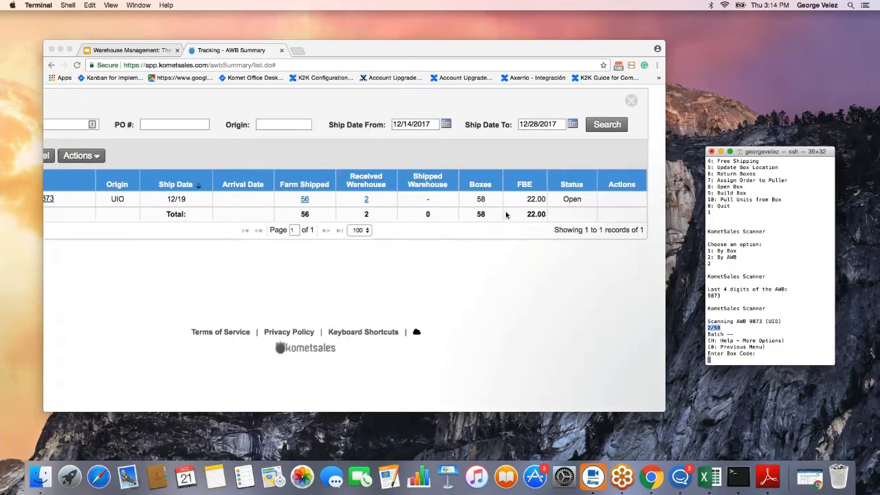
pyautogui.click(502, 203)
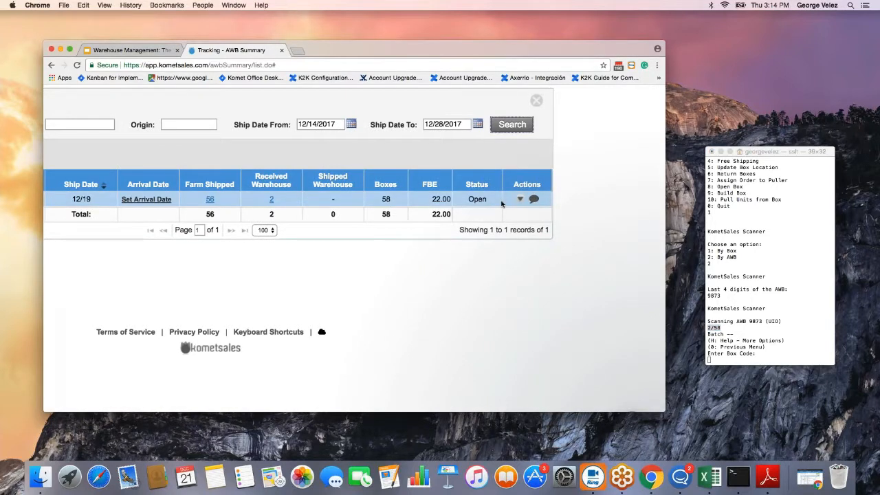
pyautogui.hscroll(-3, 502, 203)
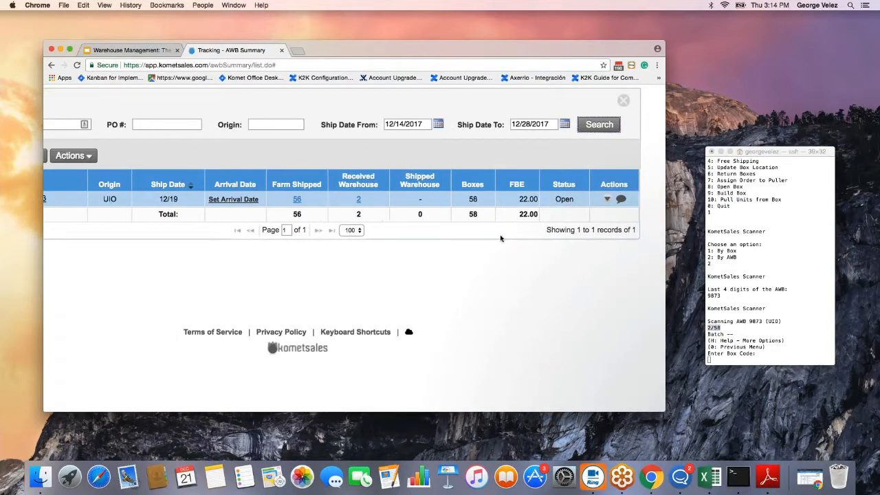
pyautogui.scroll(-3, 501, 238)
pyautogui.scroll(2, 500, 238)
pyautogui.click(581, 243)
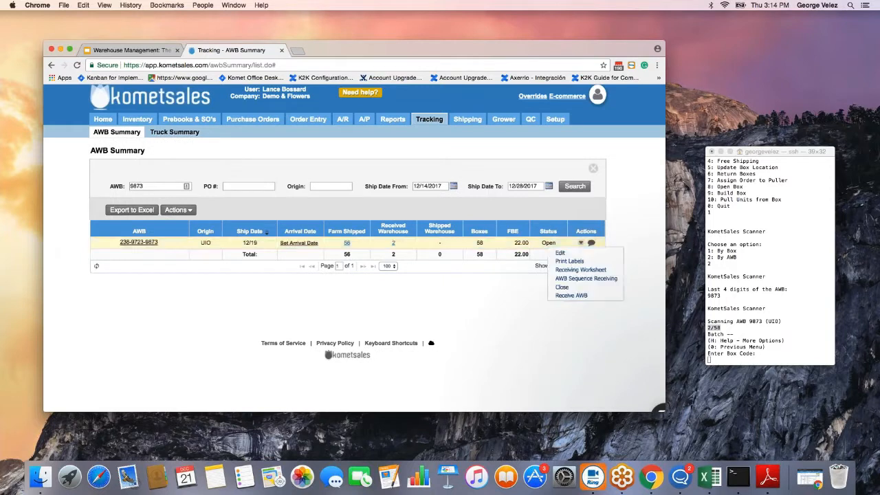
pyautogui.click(585, 266)
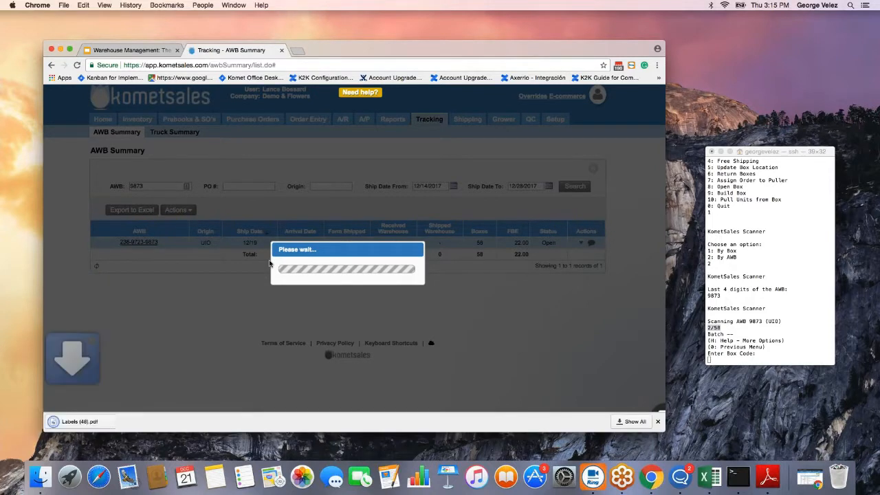
pyautogui.click(92, 421)
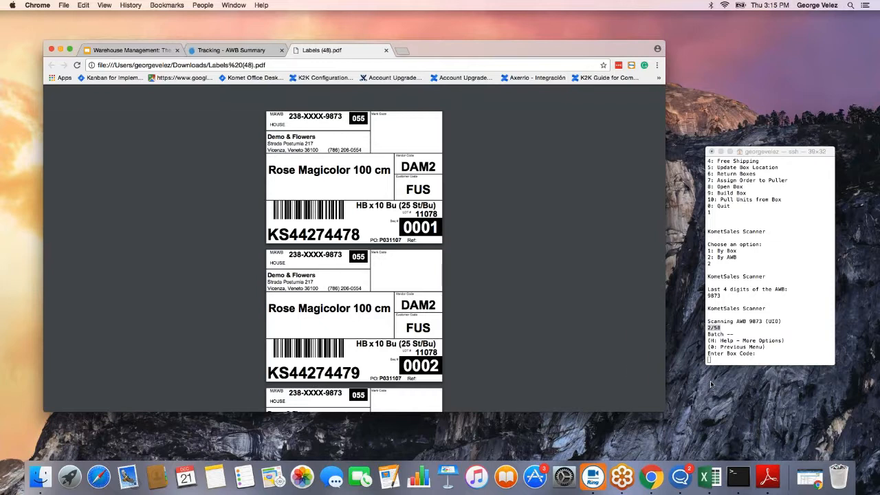
# Scan box code KS44274480 from label 0003 into the scanner, reaching 3/58.
pyautogui.scroll(-5, 361, 307)
pyautogui.moveTo(361, 307); pyautogui.dragTo(268, 304)
pyautogui.press('super+c')
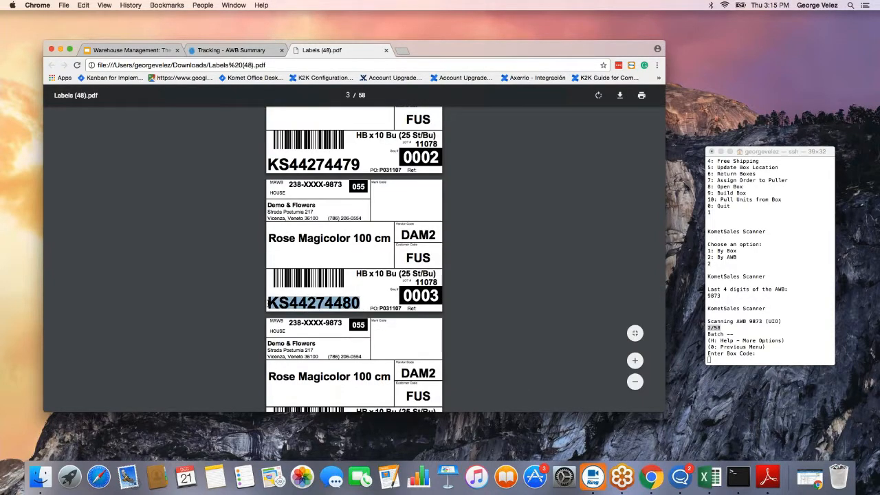
pyautogui.click(717, 361)
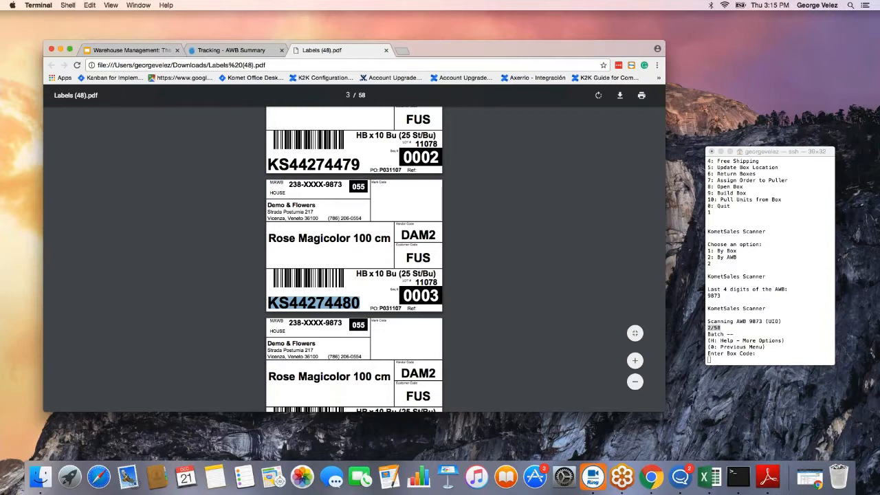
pyautogui.press('super+v')
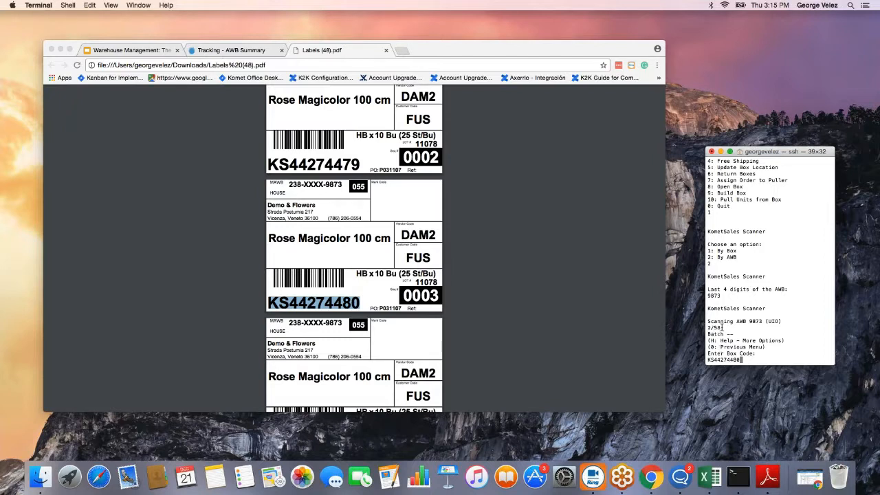
pyautogui.press('Return')
pyautogui.moveTo(708, 328); pyautogui.dragTo(722, 330)
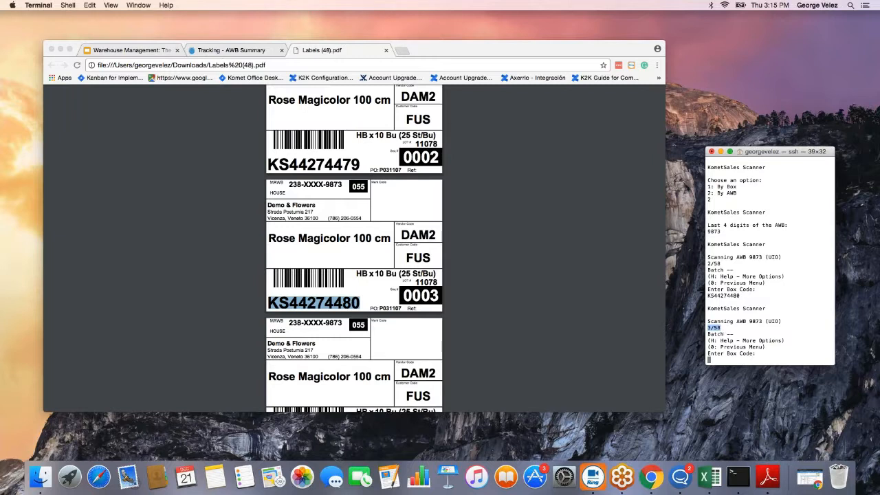
# Scan box code KS44274481 from label 0004, reaching 4/58, then return to AWB Summary.
pyautogui.click(430, 315)
pyautogui.scroll(-3, 430, 314)
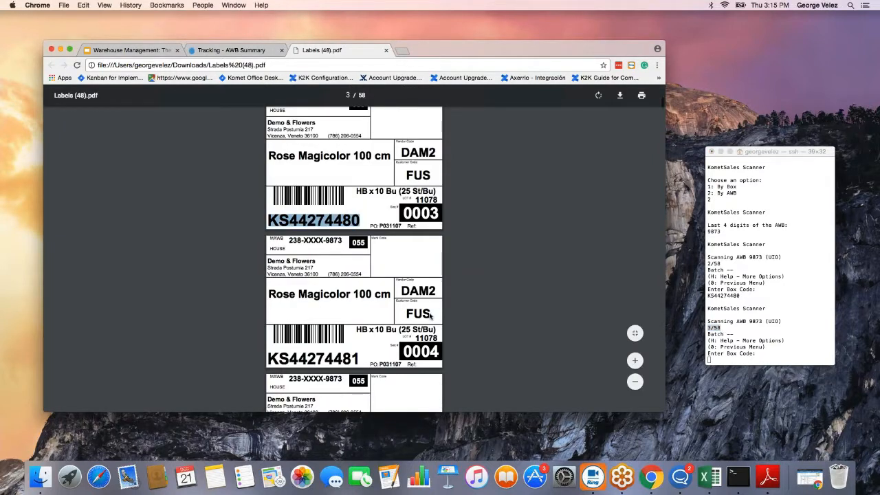
pyautogui.scroll(-1, 431, 315)
pyautogui.click(762, 310)
pyautogui.press('super+v')
pyautogui.press('BackSpace')
pyautogui.press('BackSpace')
pyautogui.write('1')
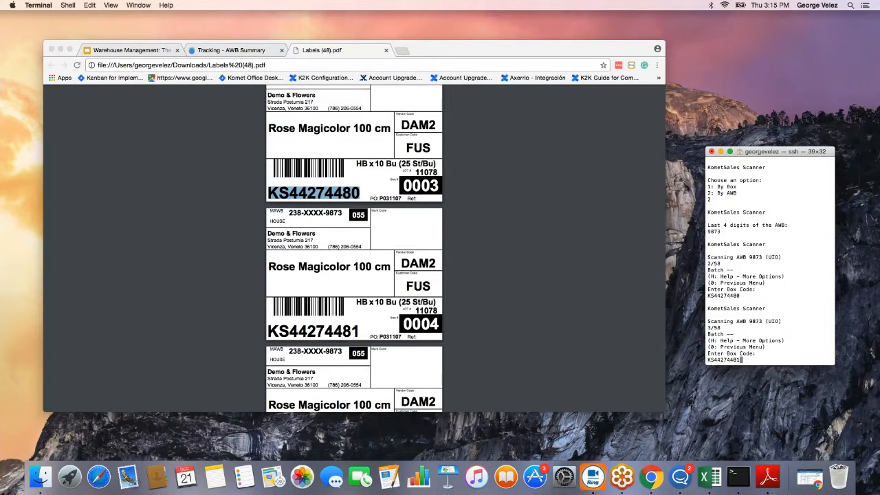
pyautogui.doubleClick(390, 337)
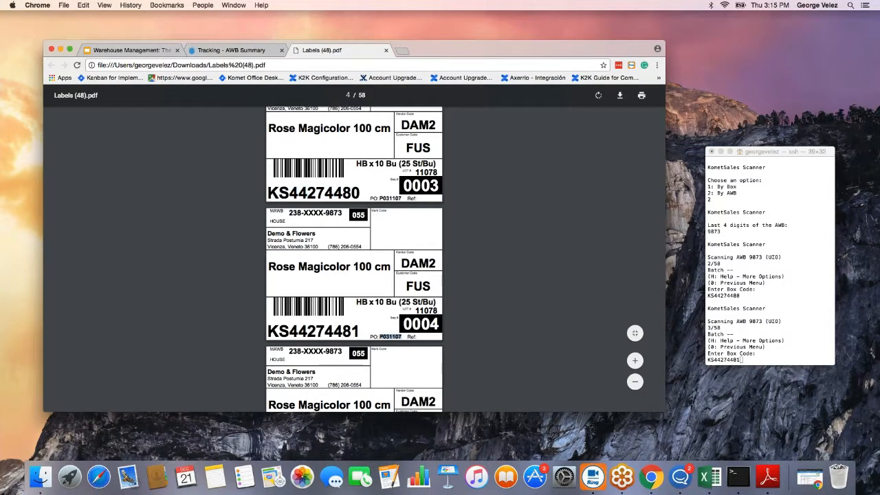
pyautogui.moveTo(269, 330); pyautogui.dragTo(360, 331)
pyautogui.click(756, 365)
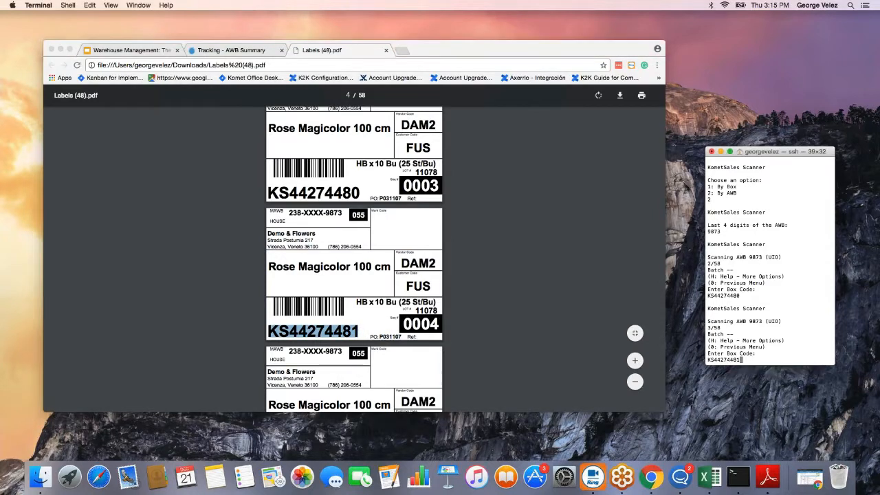
pyautogui.press('Return')
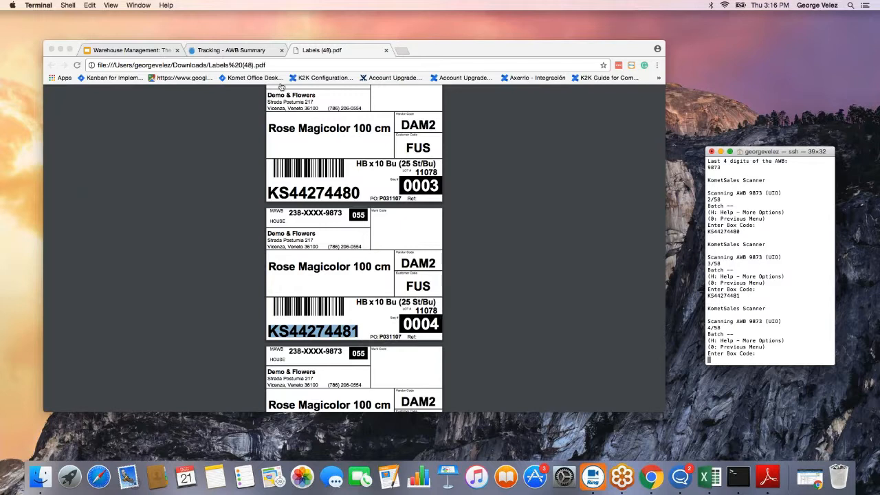
pyautogui.click(265, 53)
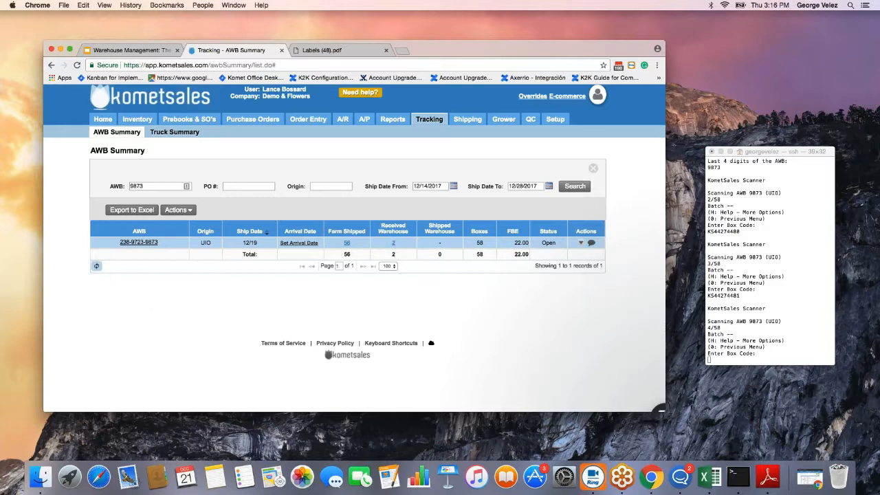
# Refresh the AWB grid to show 4 boxes received, then open Print Labels from Farm Shipped 54.
pyautogui.click(96, 265)
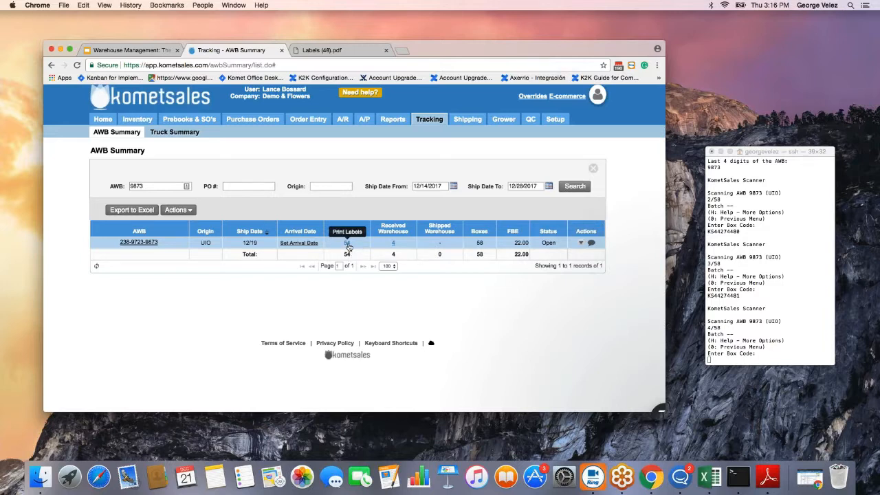
pyautogui.click(347, 244)
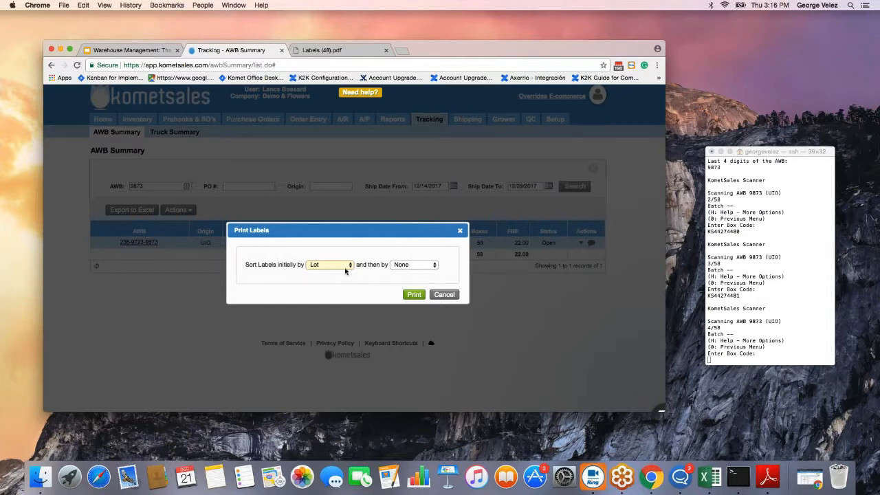
# Print the farm-shipped box labels as a PDF, sorted by Lot with secondary sort None.
pyautogui.click(345, 269)
pyautogui.click(413, 279)
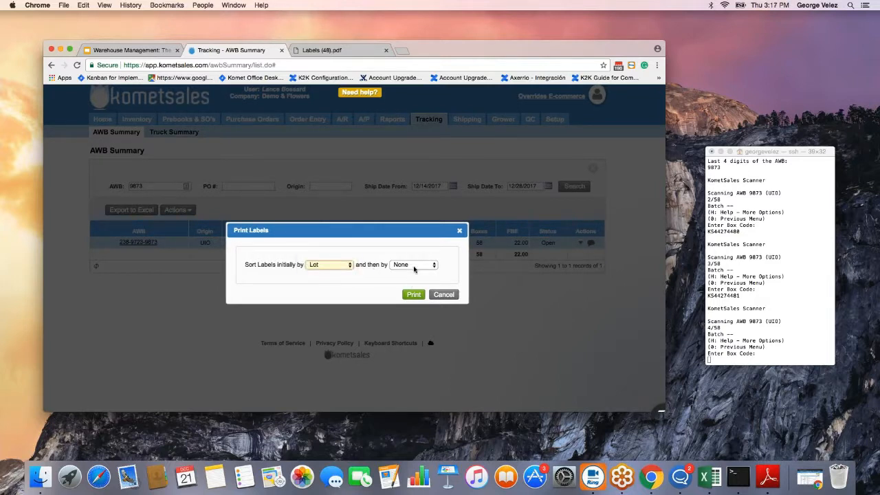
pyautogui.click(414, 269)
pyautogui.click(406, 265)
pyautogui.press('Tab')
pyautogui.press('Return')
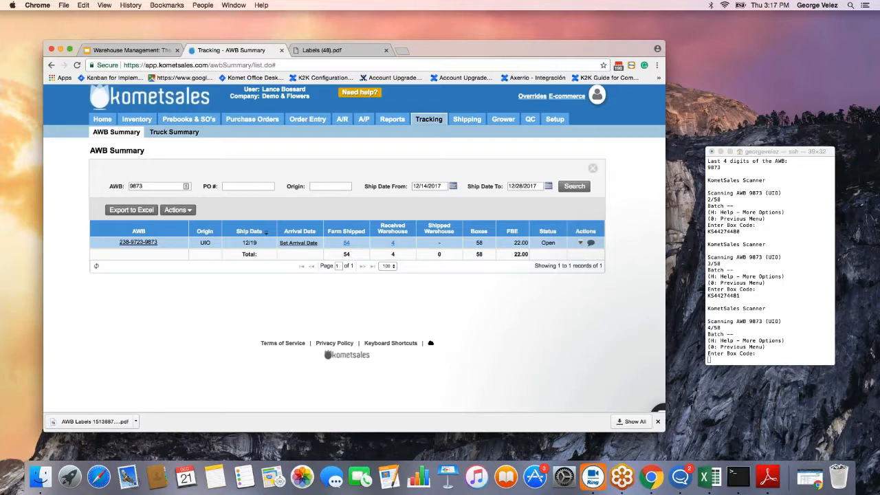
# Open the downloaded 54-page AWB Labels PDF, starting at boxes 0005 and 0006.
pyautogui.click(584, 243)
pyautogui.click(575, 266)
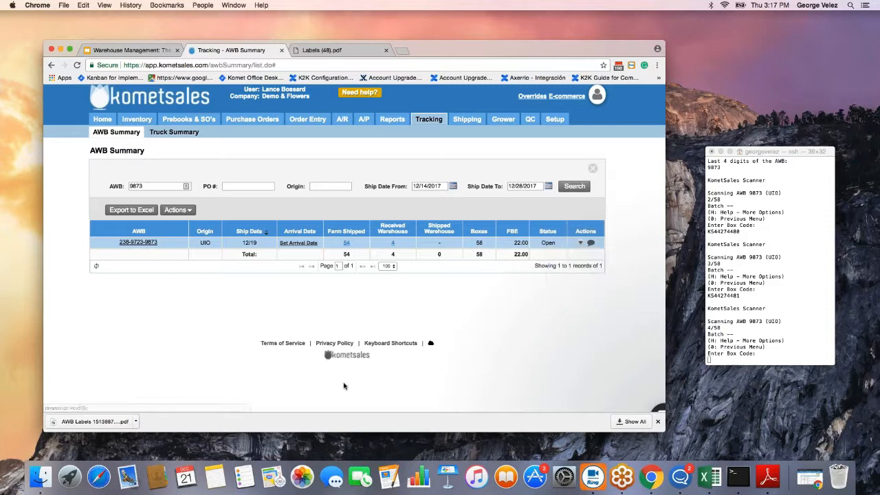
pyautogui.click(110, 421)
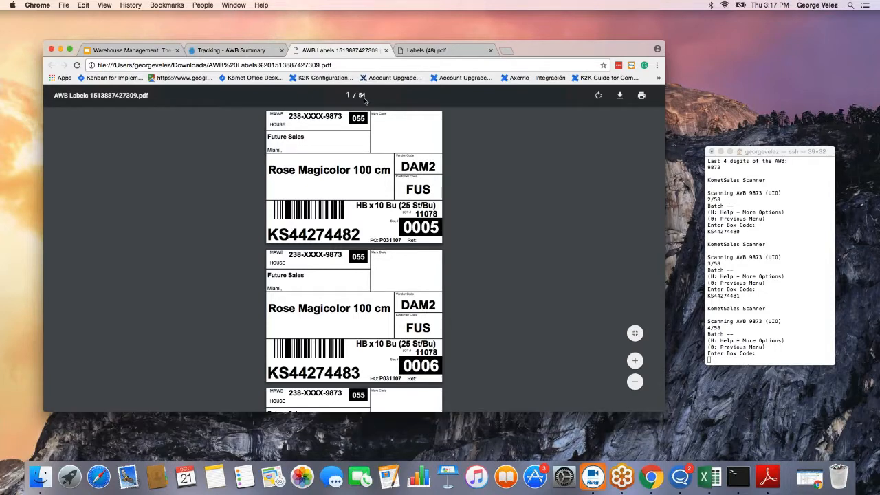
# Compare the earlier Labels (48).pdf with the new 54-page AWB Labels PDF, then return to Tracking - AWB Summary.
pyautogui.click(421, 51)
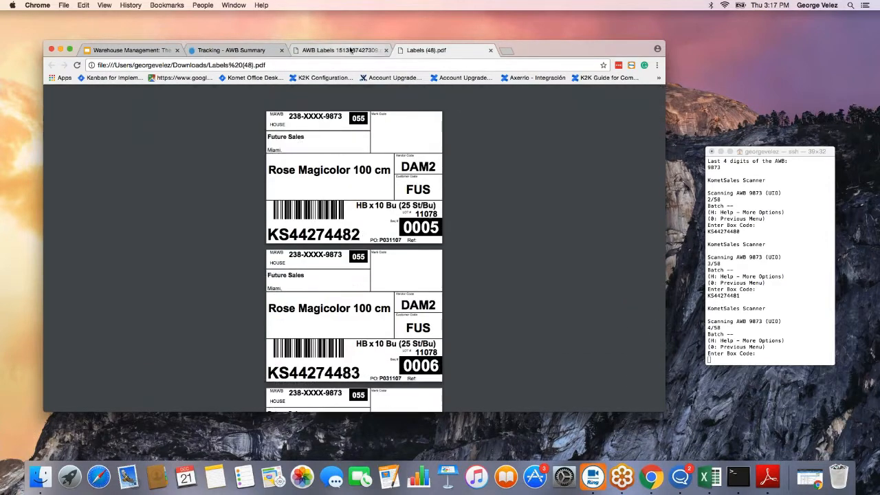
pyautogui.click(351, 51)
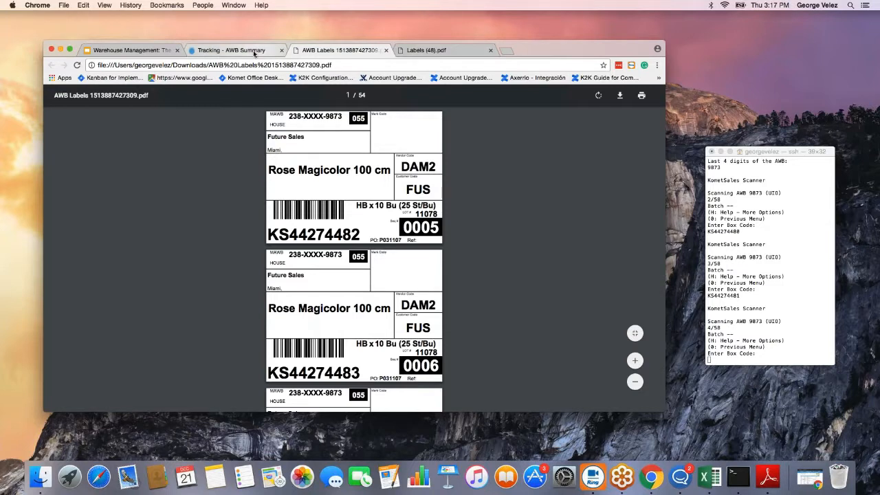
pyautogui.click(254, 53)
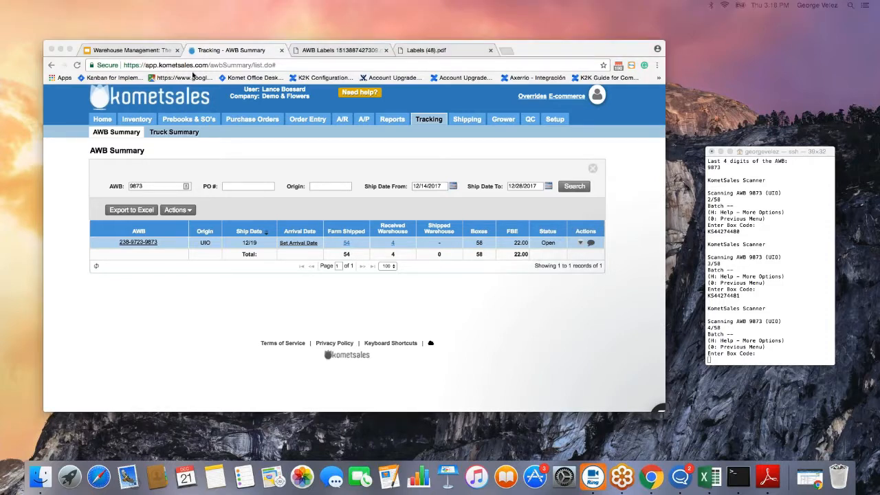
# Open Setup > Settings in Komet Sales to list the Company Setup, Inventory, Order Entry, Integrations and Shipping groups.
pyautogui.click(558, 125)
pyautogui.moveTo(556, 122)
pyautogui.click(439, 135)
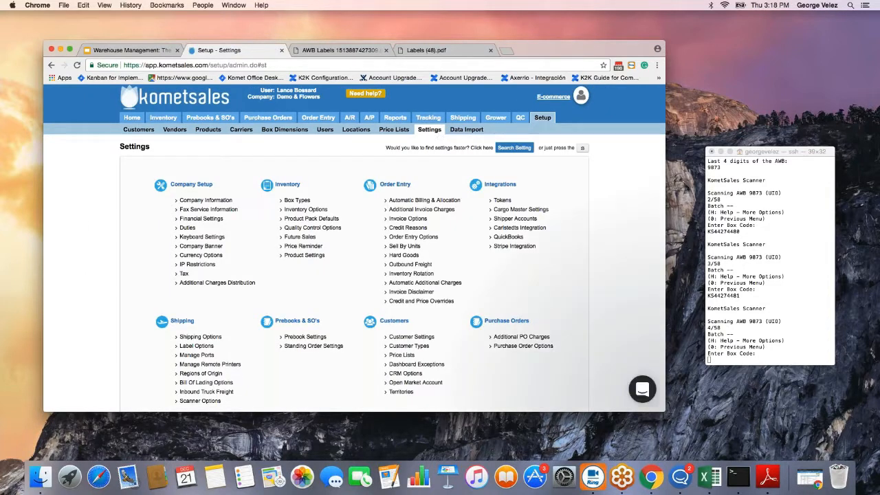
# Open Shipping Options, highlight 'Block options in the scanner', and move the scanner Terminal window left beside it.
pyautogui.click(218, 341)
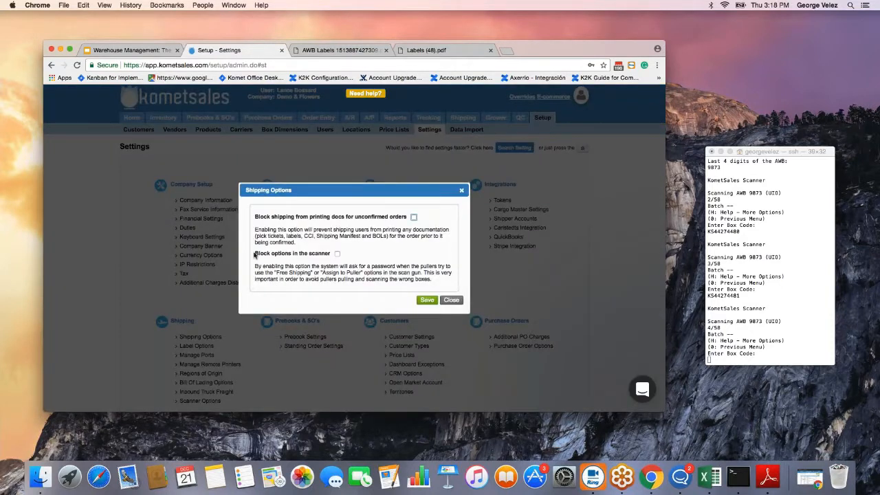
pyautogui.moveTo(255, 254); pyautogui.dragTo(329, 256)
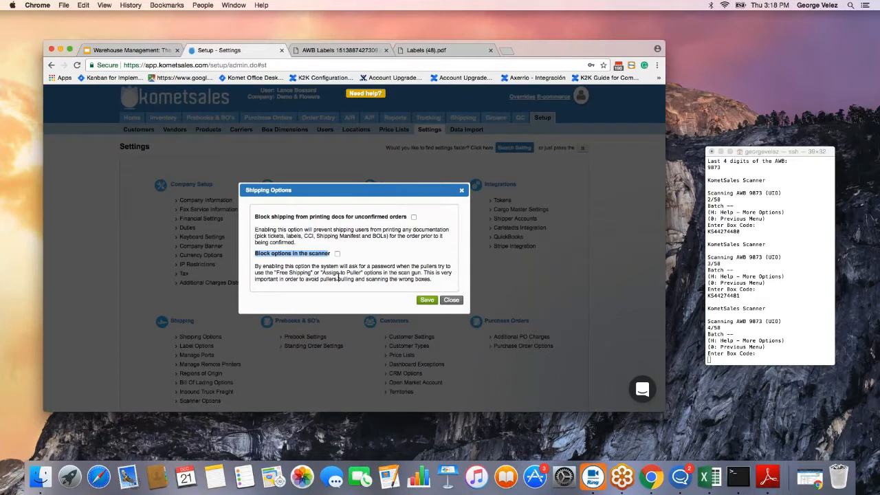
pyautogui.click(767, 153)
pyautogui.moveTo(767, 152); pyautogui.dragTo(584, 148)
# Back out of box scanning to the scanner main menu and choose option 7, Assign to Puller.
pyautogui.write('K')
pyautogui.press('Return')
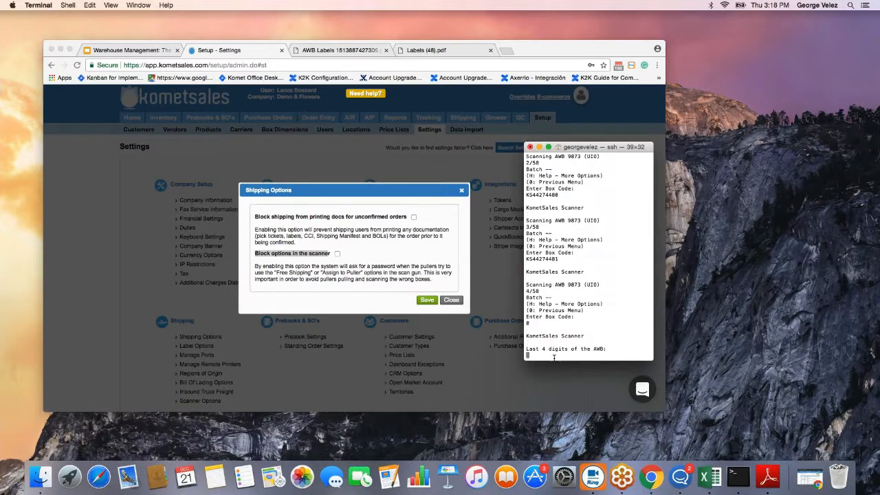
pyautogui.write('0')
pyautogui.press('Return')
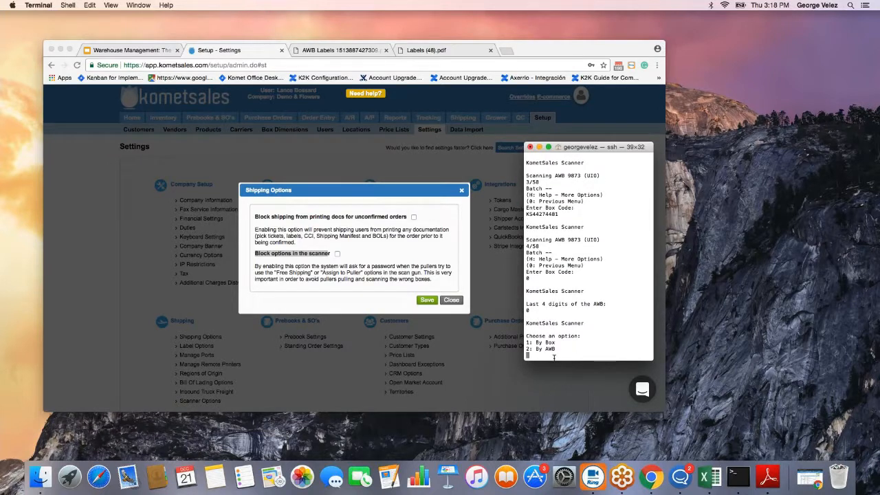
pyautogui.press('Return')
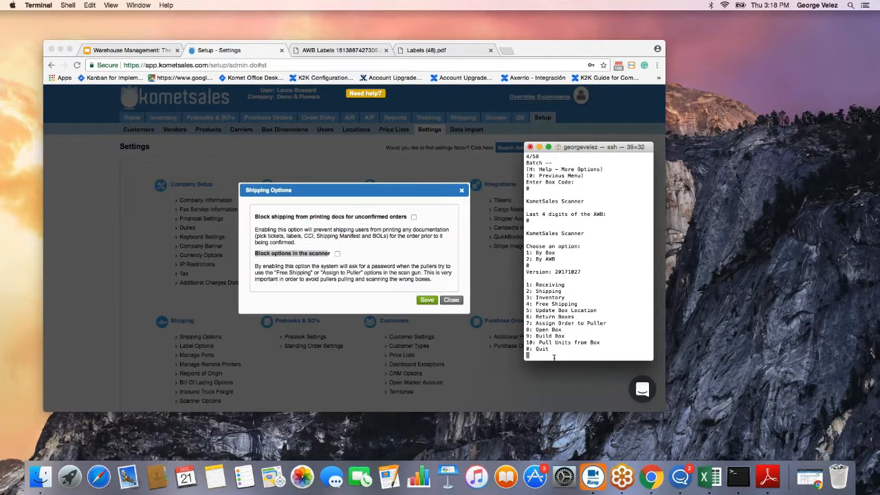
pyautogui.moveTo(528, 284); pyautogui.dragTo(584, 348)
pyautogui.click(567, 358)
pyautogui.write('7')
pyautogui.press('Return')
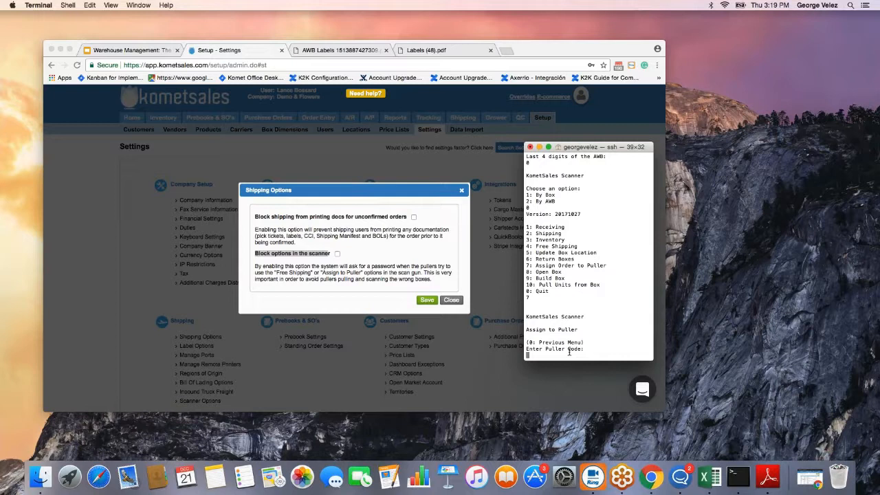
# Check 'Block options in the scanner', enter a blocking password, and save the shipping options.
pyautogui.click(336, 254)
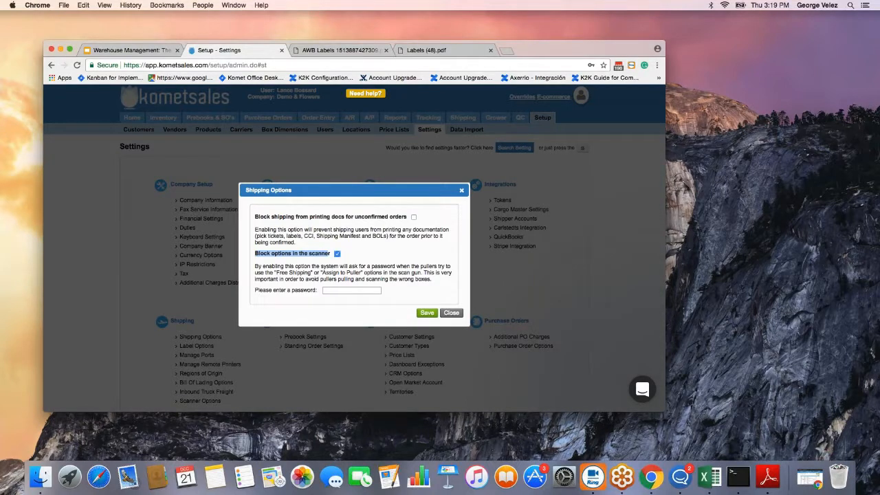
pyautogui.click(336, 290)
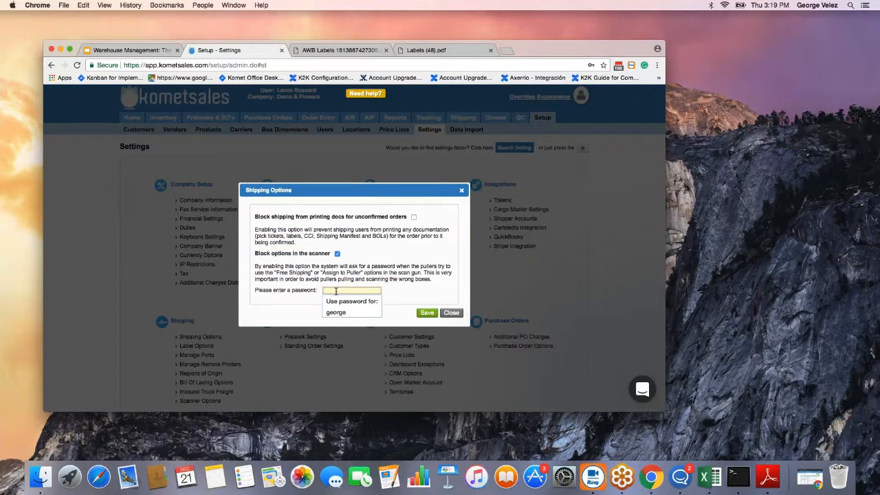
pyautogui.write('1')
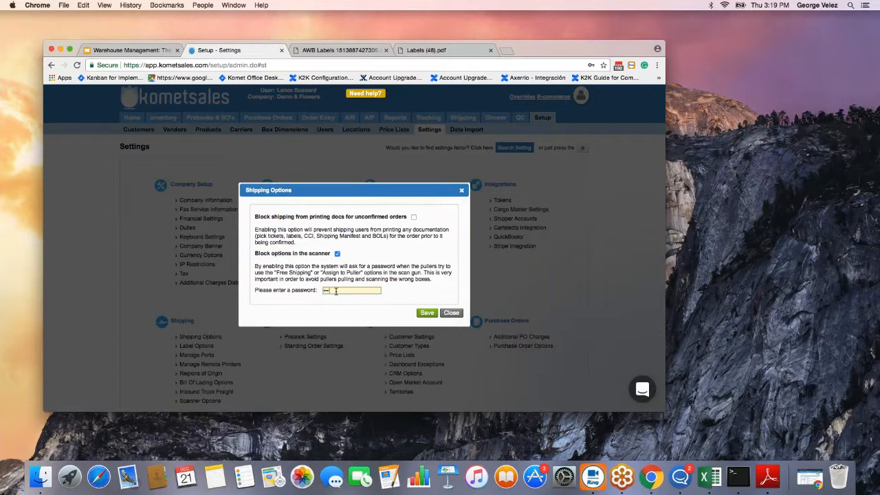
pyautogui.click(427, 313)
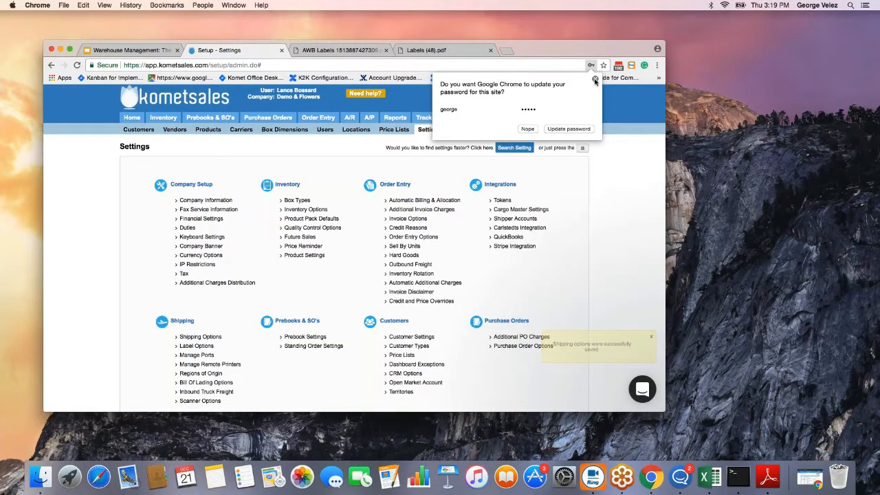
# Decline Chrome's password manager update offer and reopen Shipping Options to verify the setting.
pyautogui.click(595, 80)
pyautogui.click(588, 155)
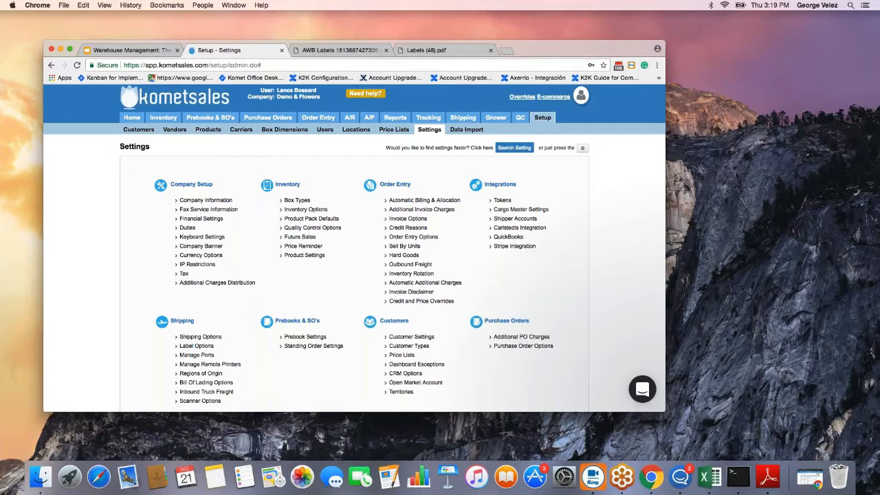
pyautogui.click(200, 337)
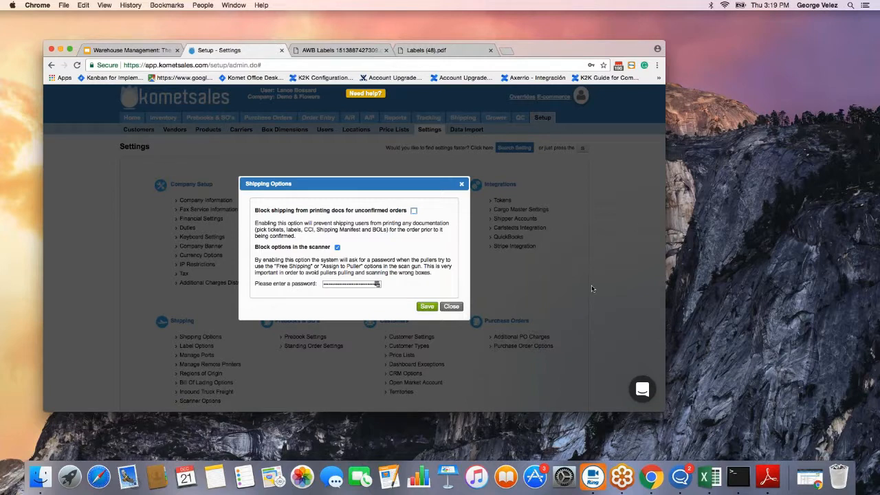
# In the scanner, return to the main menu, choose 7, and enter the new password to unlock Assign to Puller.
pyautogui.press('super+Tab')
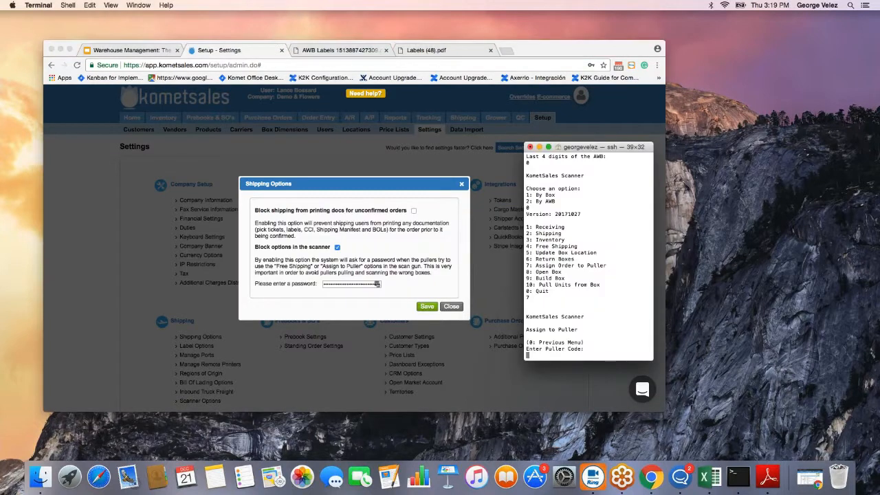
pyautogui.write('0')
pyautogui.press('Return')
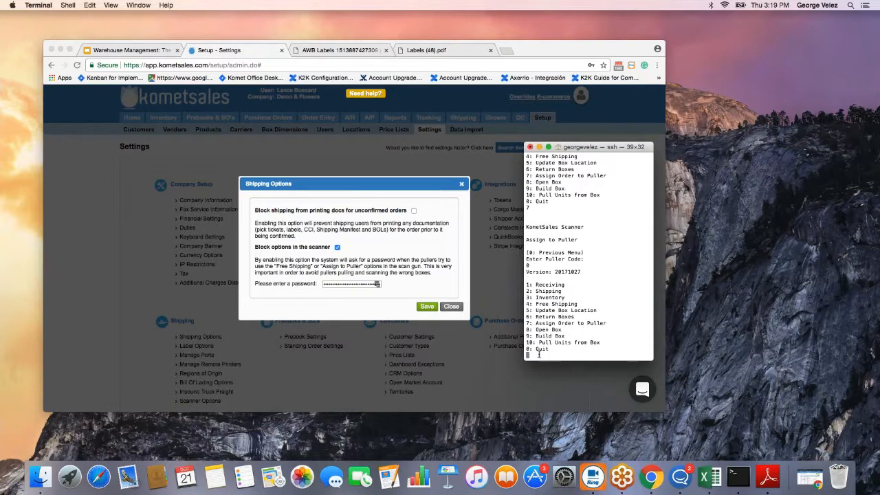
pyautogui.write('7')
pyautogui.press('Return')
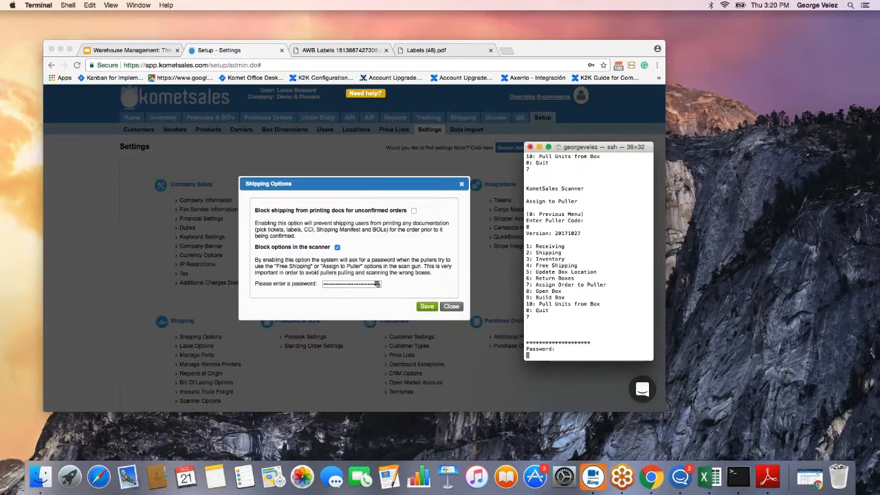
pyautogui.write('12345')
pyautogui.press('Return')
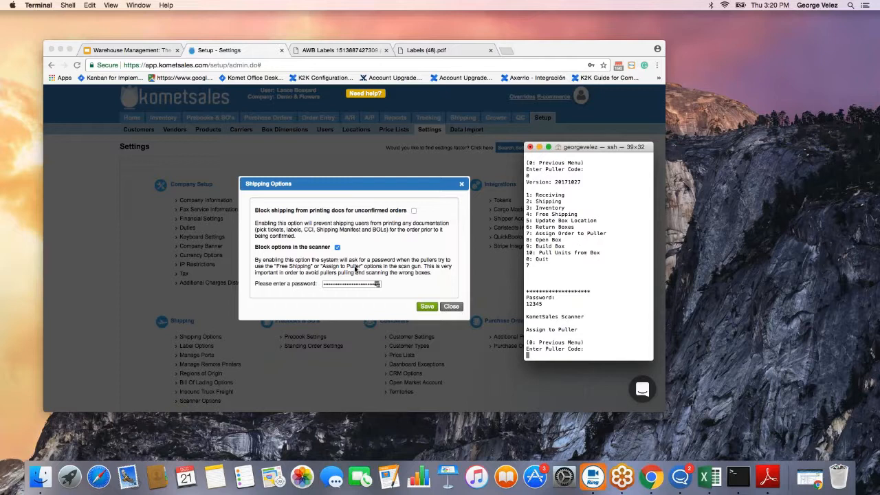
# Leave the puller code prompt with 0 and choose option 4, Free Shipping, reaching its password prompt.
pyautogui.click(304, 270)
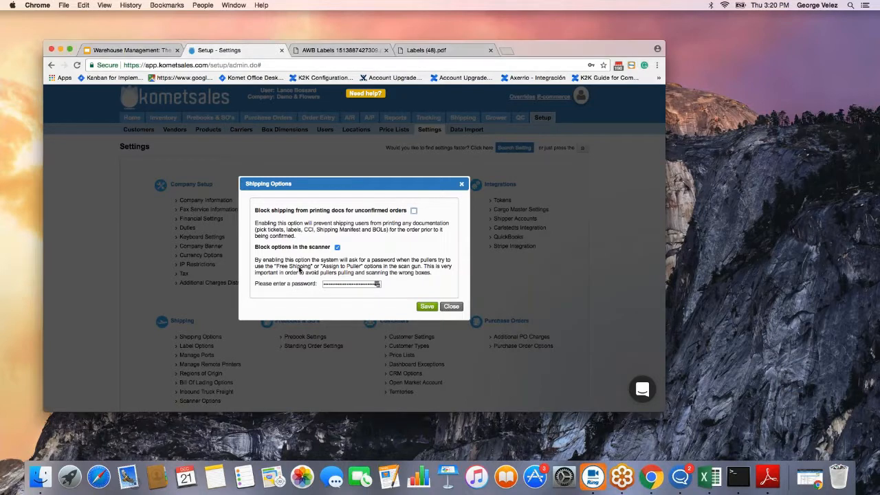
pyautogui.press('super+Tab')
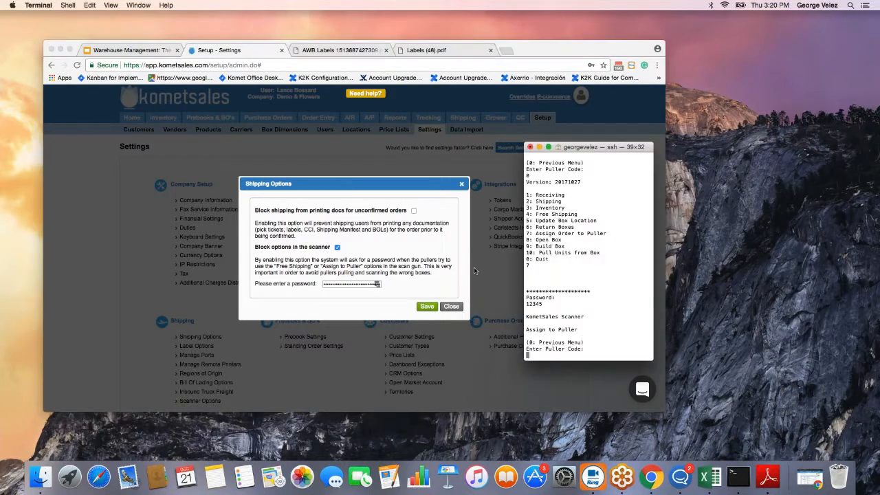
pyautogui.moveTo(535, 215); pyautogui.dragTo(579, 215)
pyautogui.click(552, 342)
pyautogui.write('0')
pyautogui.press('Return')
pyautogui.write('4')
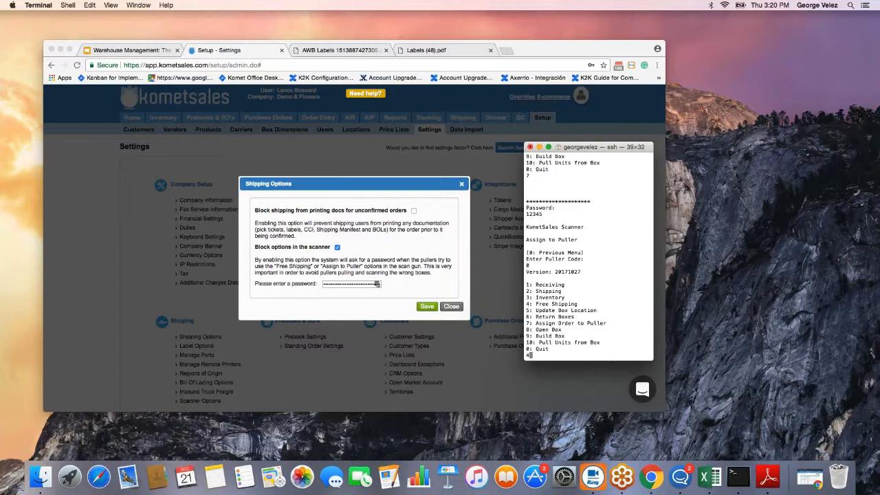
pyautogui.press('Return')
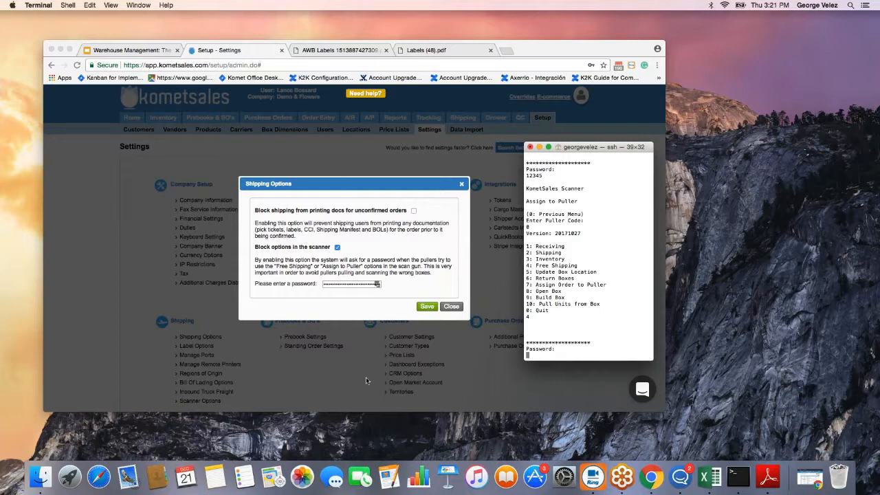
# Close the Shipping Options settings and make the browser window full screen.
pyautogui.click(461, 185)
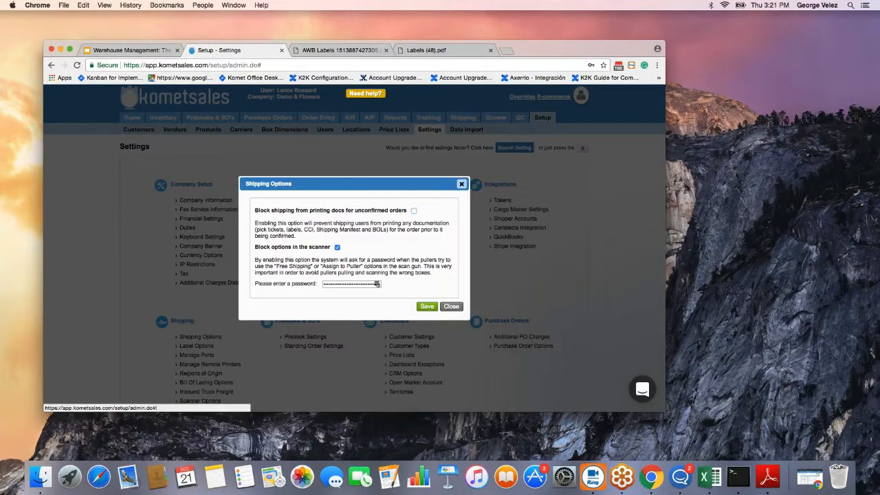
pyautogui.click(461, 185)
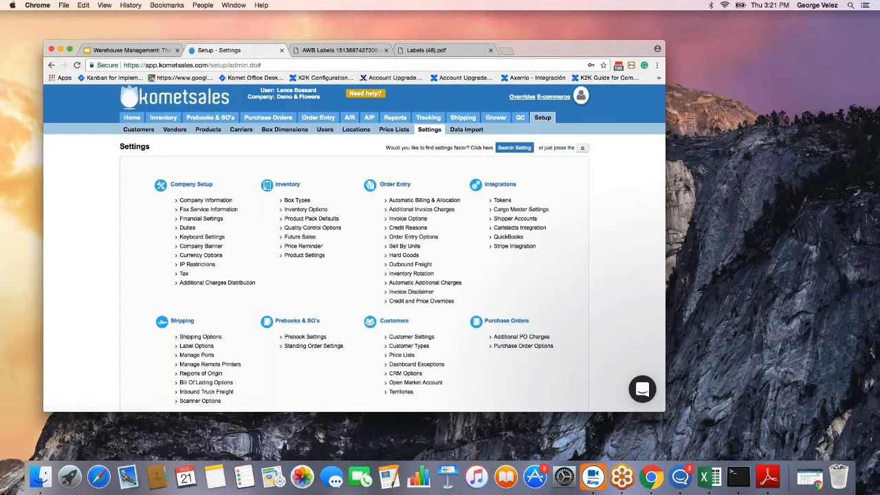
pyautogui.moveTo(463, 118)
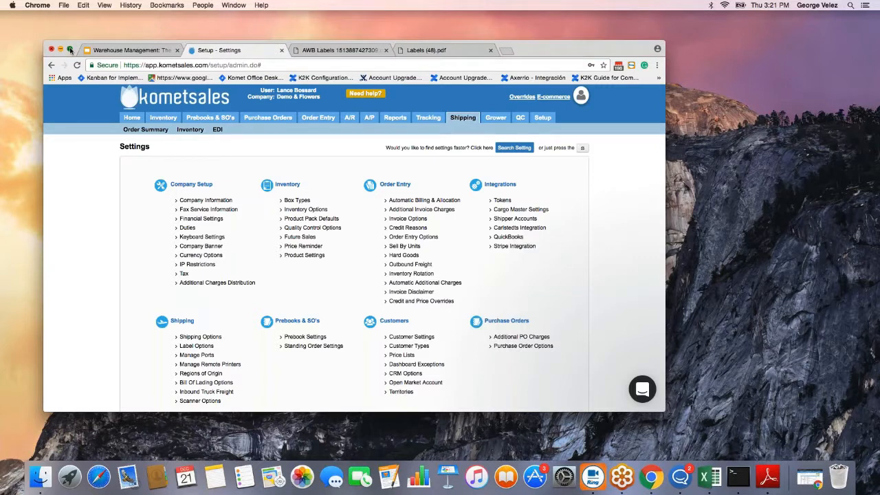
pyautogui.click(69, 50)
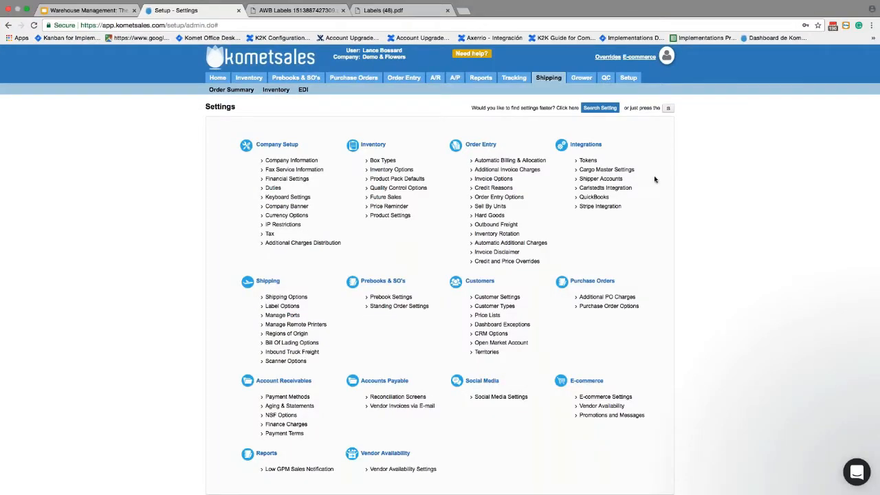
pyautogui.scroll(2, 654, 180)
pyautogui.scroll(3, 654, 180)
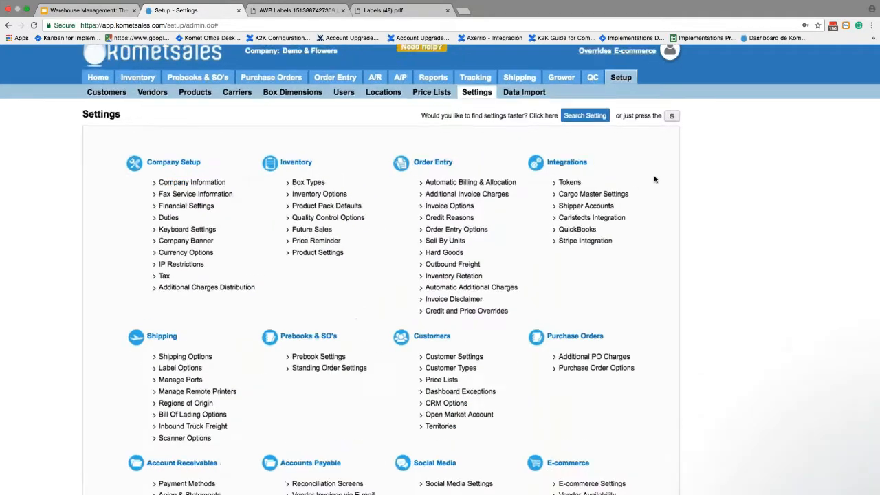
pyautogui.scroll(3, 654, 180)
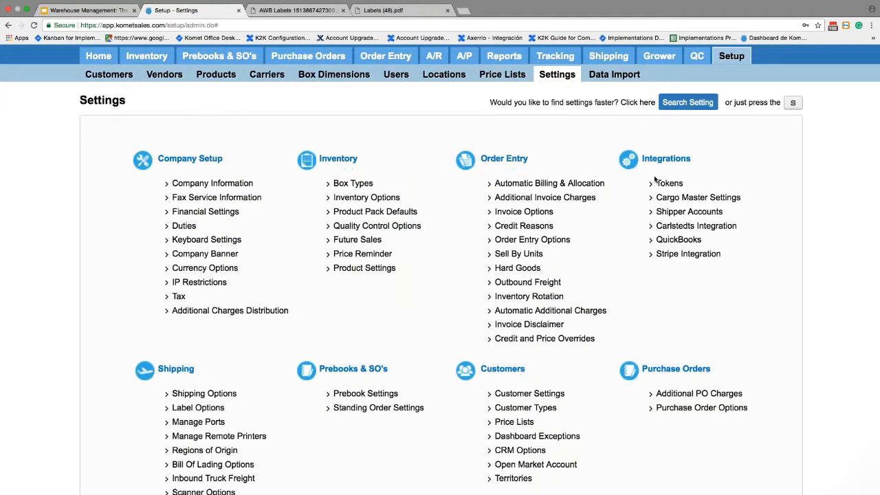
pyautogui.hscroll(-2, 655, 180)
# Go to the Shipping Order Summary, reset the page zoom, and open the Actions menu.
pyautogui.click(636, 56)
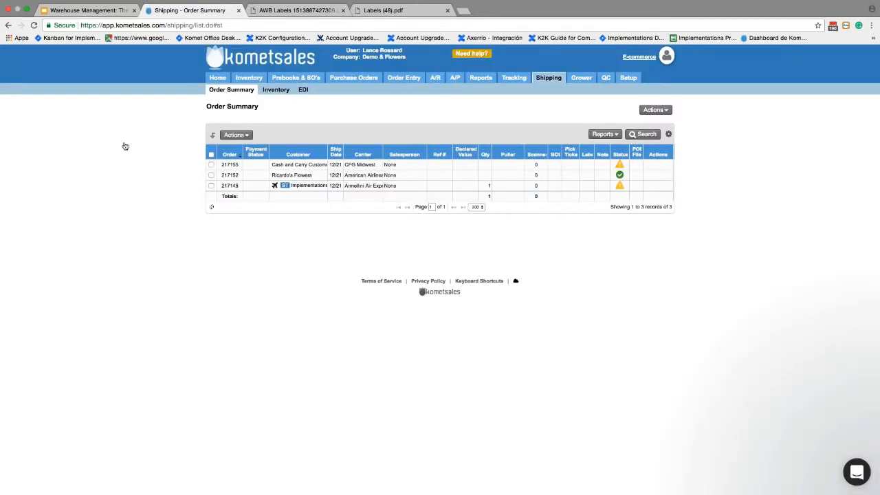
pyautogui.scroll(2, 125, 146)
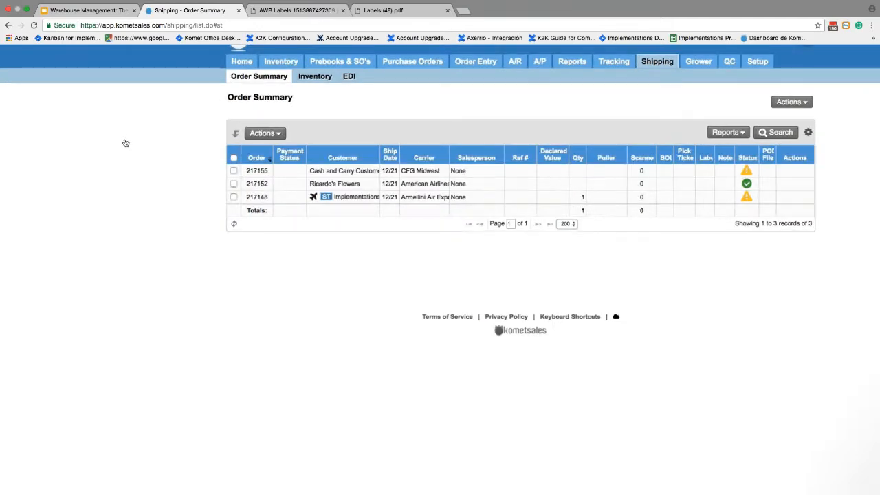
pyautogui.scroll(2, 126, 147)
pyautogui.hotkey('ctrl', '0')
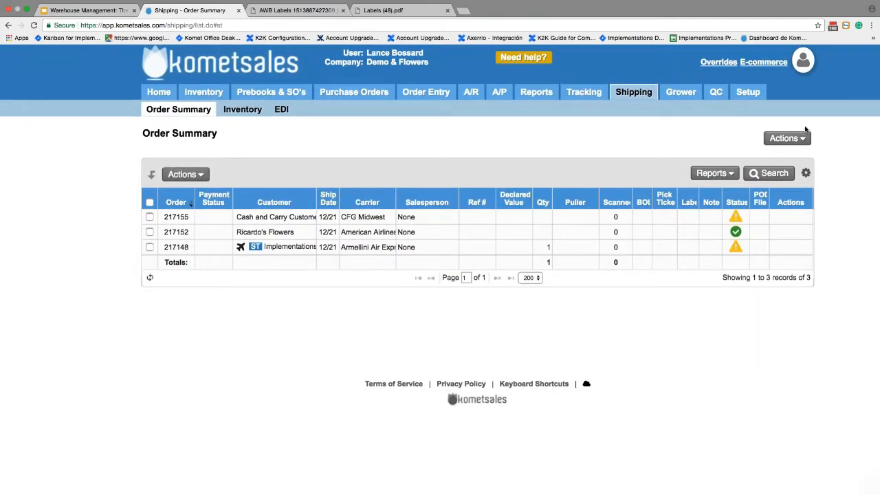
pyautogui.click(800, 139)
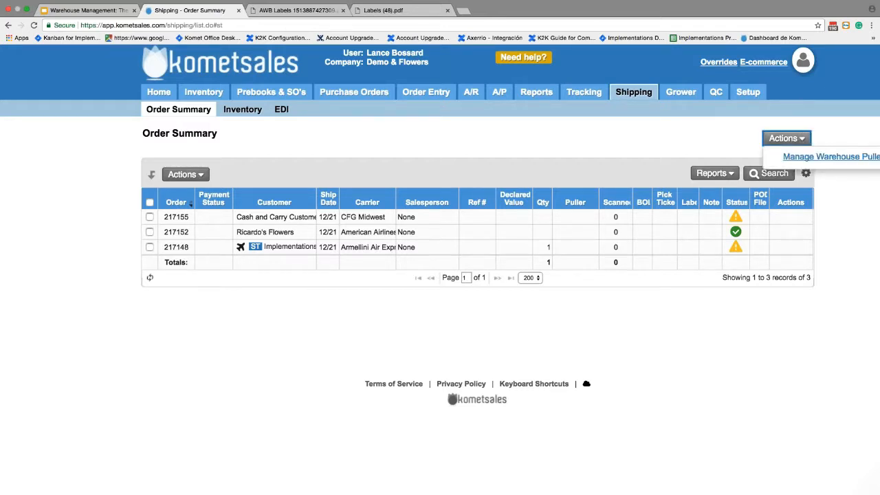
pyautogui.hscroll(1, 833, 135)
pyautogui.hscroll(5, 833, 135)
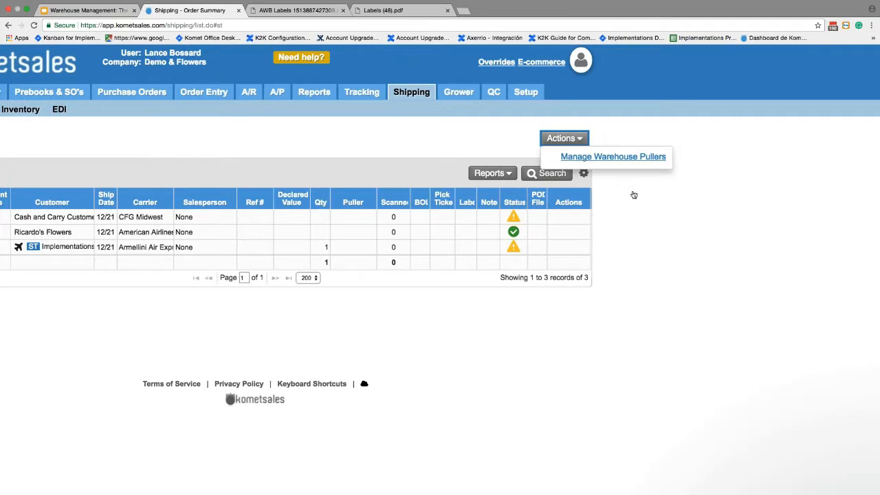
pyautogui.hscroll(-1, 634, 194)
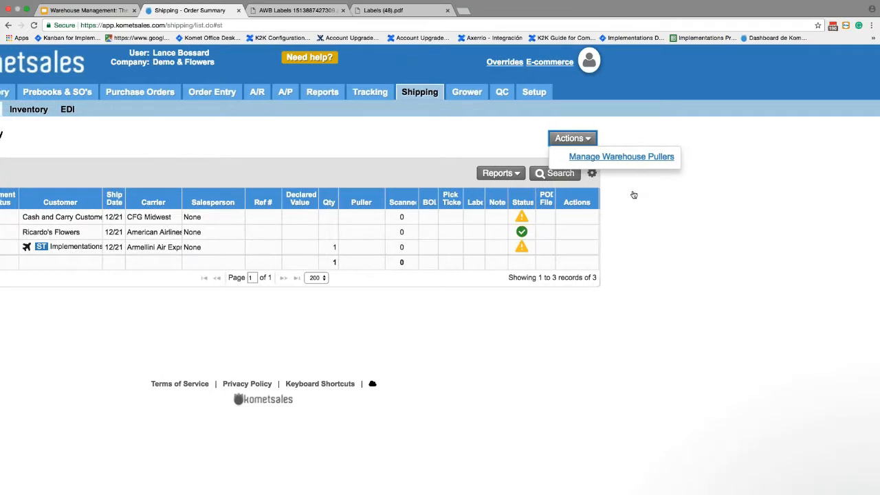
pyautogui.hscroll(-3, 634, 194)
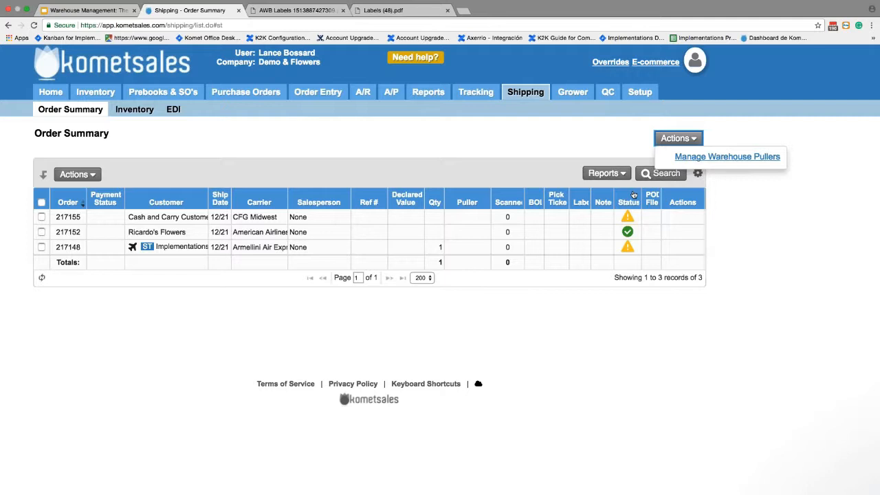
# Open Manage Warehouse Pullers from the Actions menu and select the first puller in the list.
pyautogui.click(736, 159)
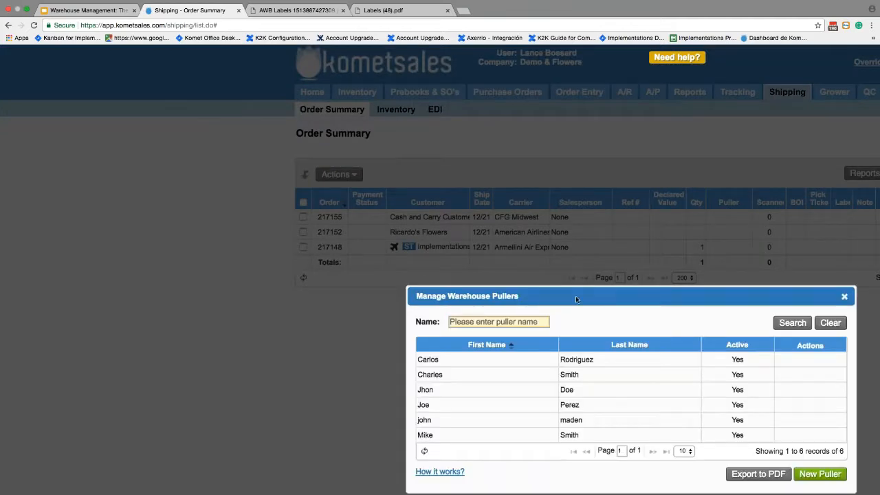
pyautogui.moveTo(576, 296); pyautogui.dragTo(499, 211)
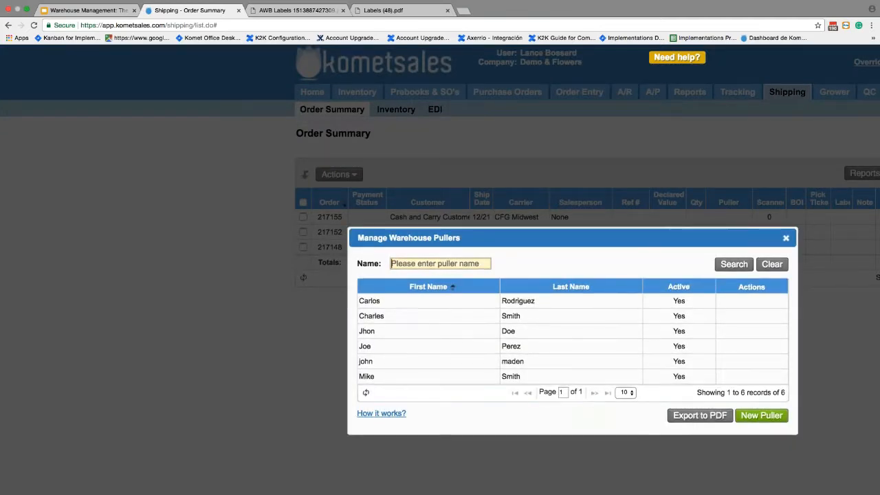
pyautogui.moveTo(788, 244); pyautogui.dragTo(767, 183)
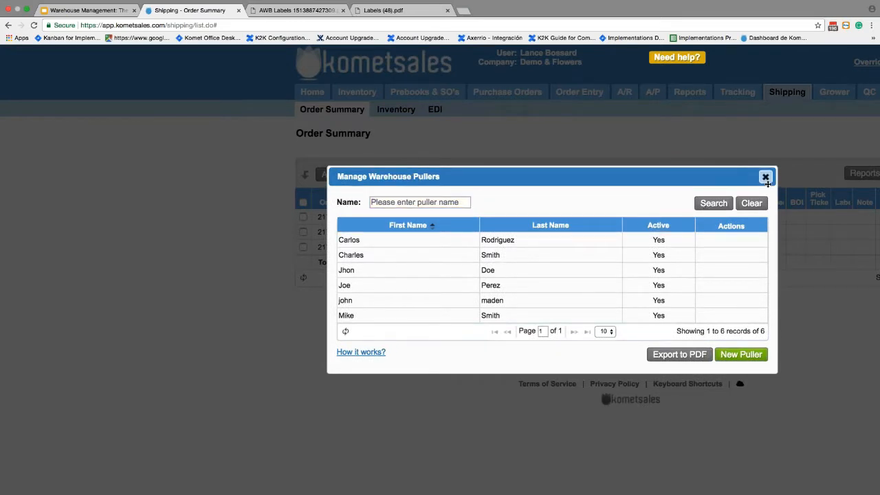
pyautogui.click(765, 178)
pyautogui.click(558, 137)
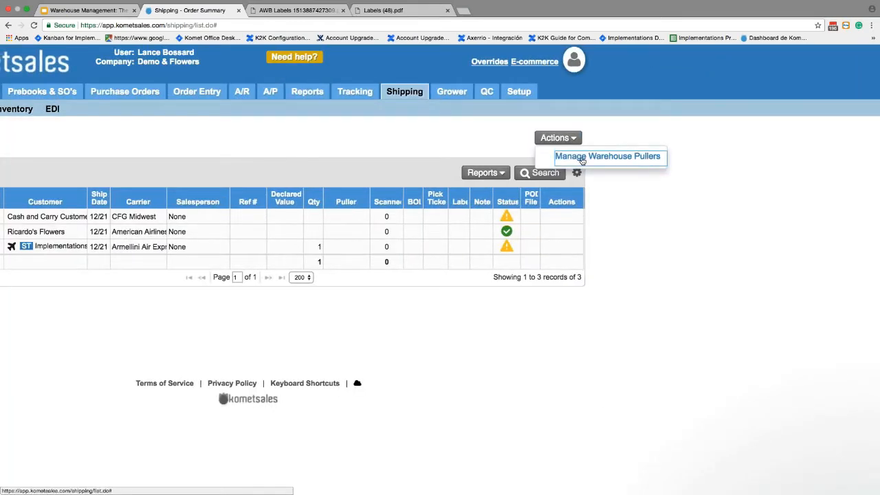
pyautogui.click(582, 157)
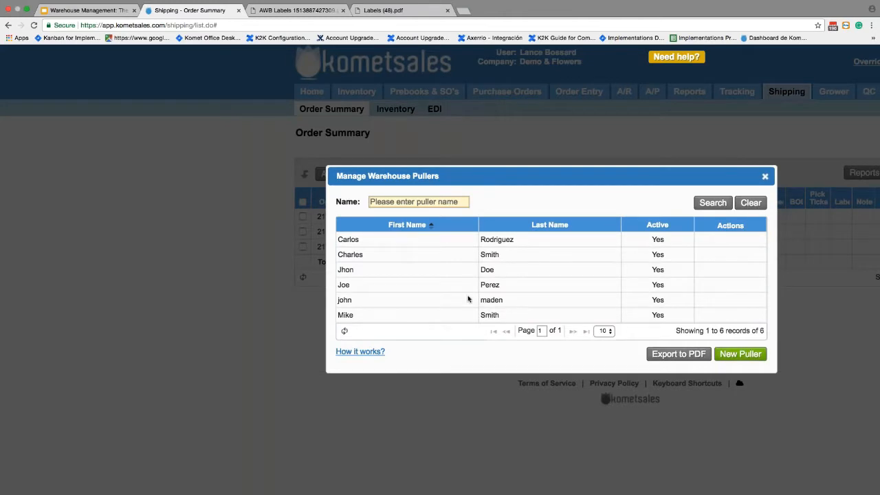
pyautogui.click(750, 239)
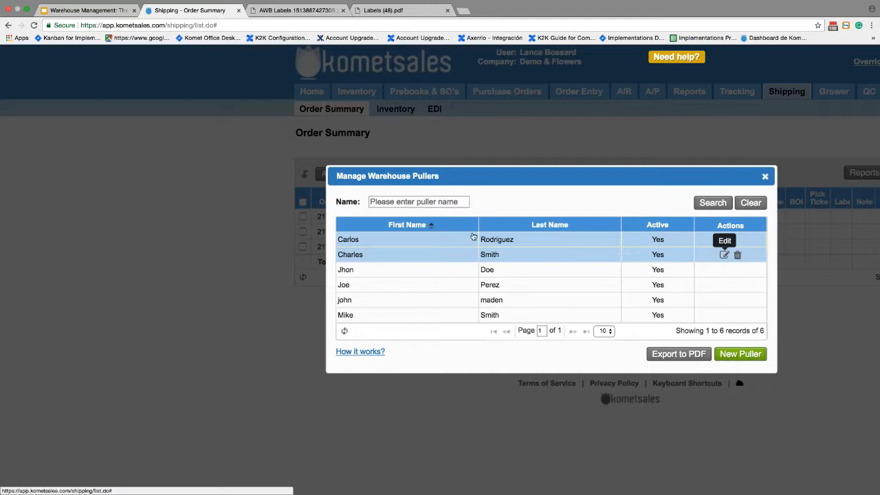
# Add a new warehouse puller with a first and last name and save it.
pyautogui.click(740, 360)
pyautogui.write('John')
pyautogui.press('Tab')
pyautogui.write('Smith')
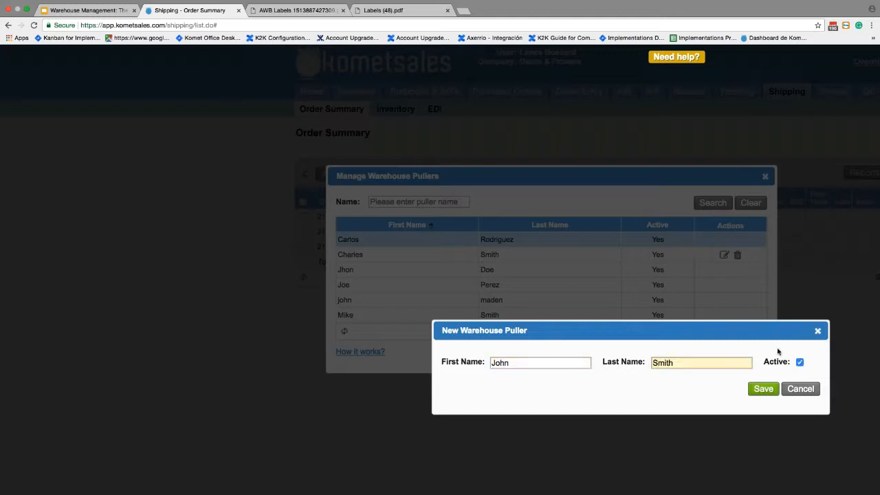
pyautogui.click(756, 389)
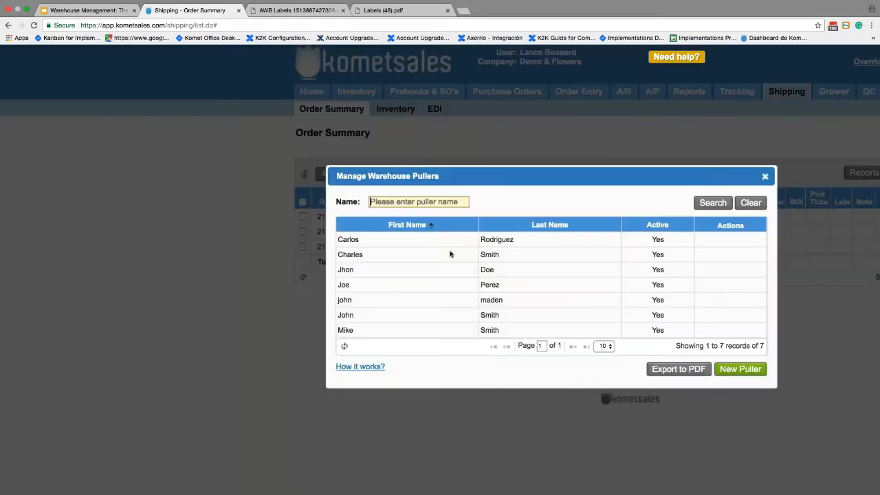
# Search the pullers by the new puller's first name, then clear the filter to list all seven.
pyautogui.write('john')
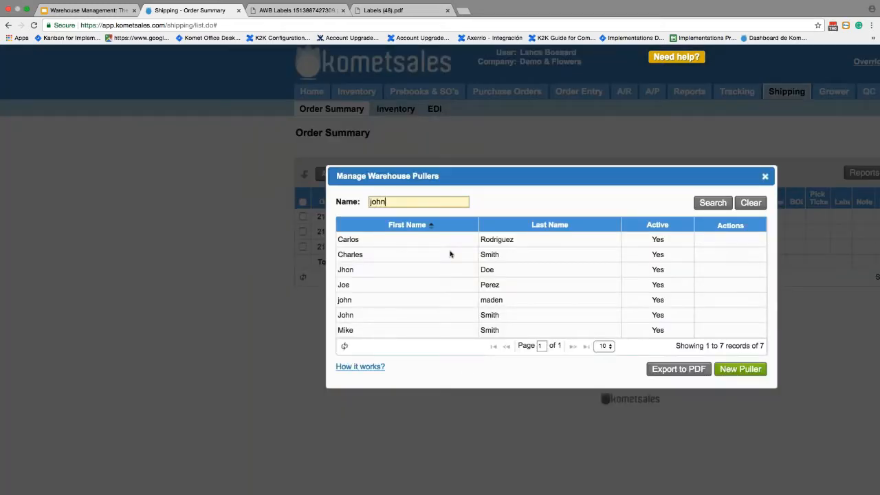
pyautogui.press('Return')
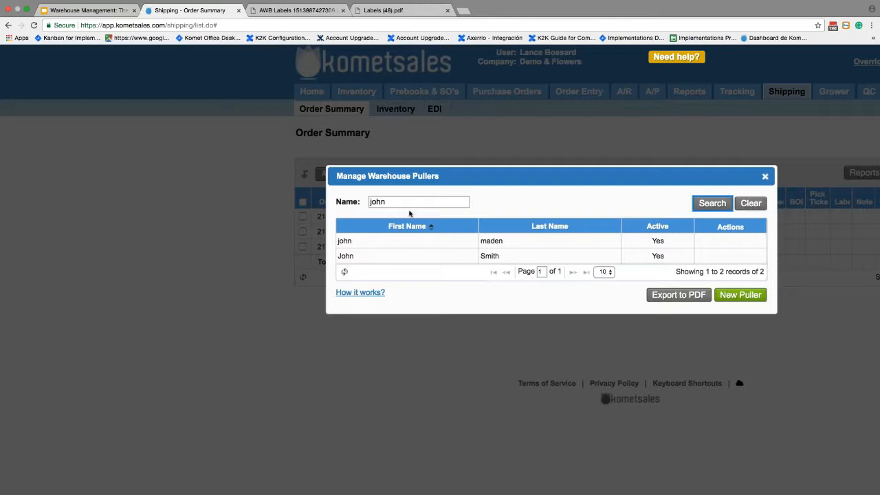
pyautogui.click(409, 201)
pyautogui.press('BackSpace')
pyautogui.press('BackSpace')
pyautogui.press('BackSpace')
pyautogui.press('BackSpace')
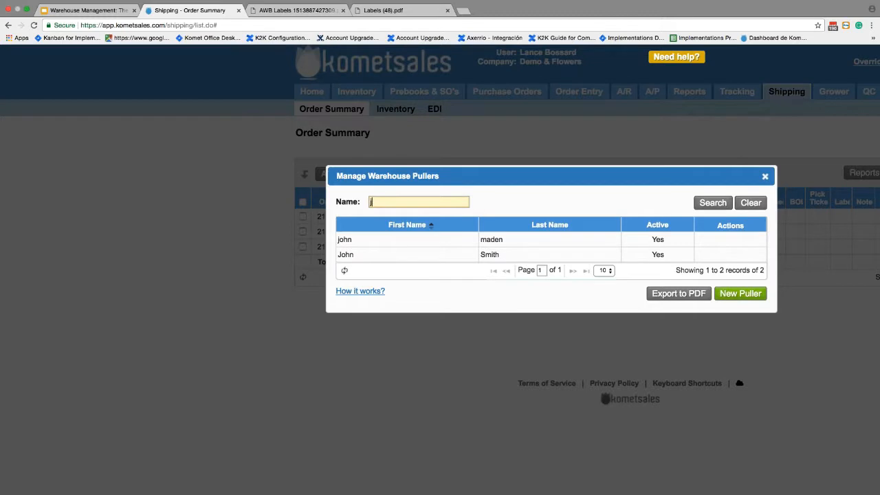
pyautogui.click(721, 203)
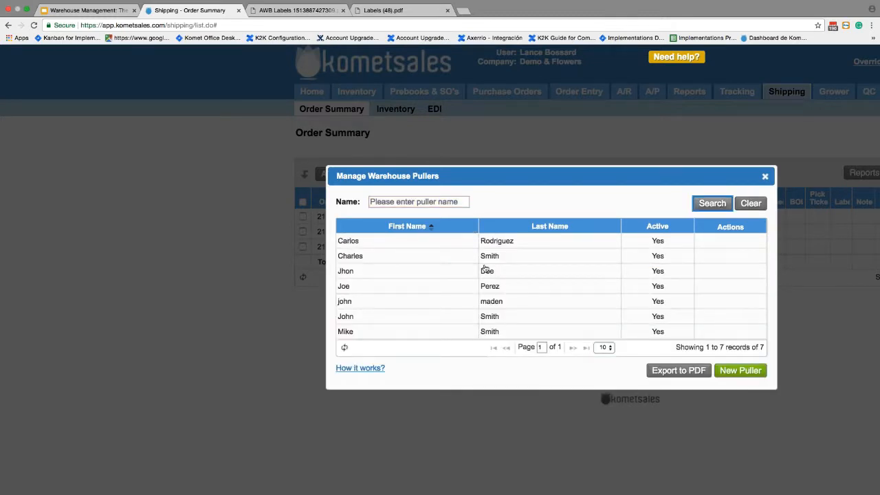
# Export the warehouse pullers list to PDF, open it from the download bar, then return to the Order Summary tab.
pyautogui.click(668, 372)
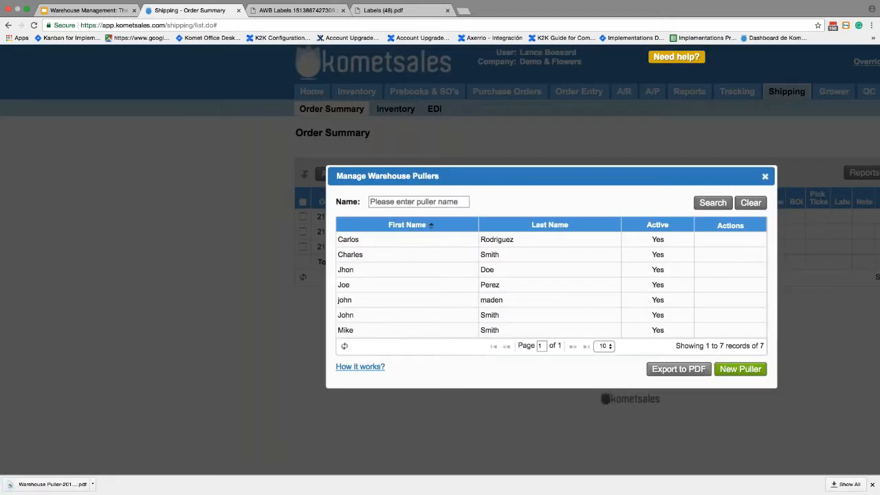
pyautogui.click(43, 484)
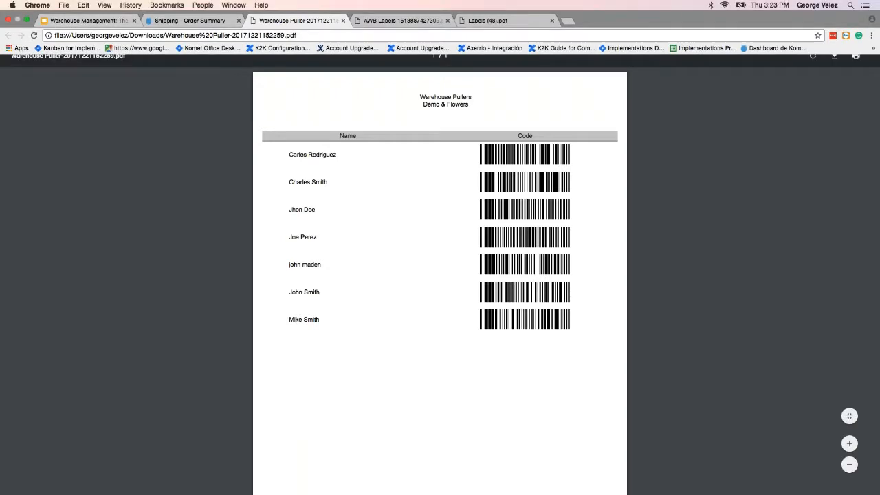
pyautogui.click(189, 14)
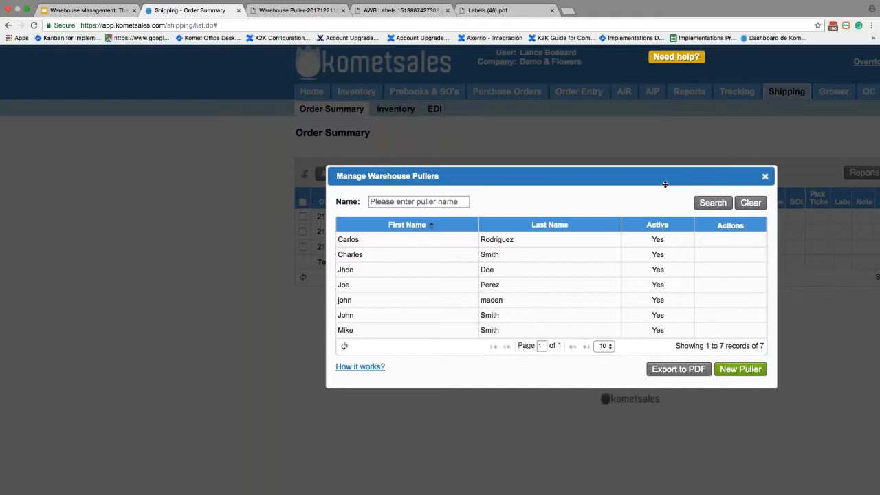
# Close the pullers window and reopen Manage Warehouse Pullers from the Actions list.
pyautogui.click(765, 176)
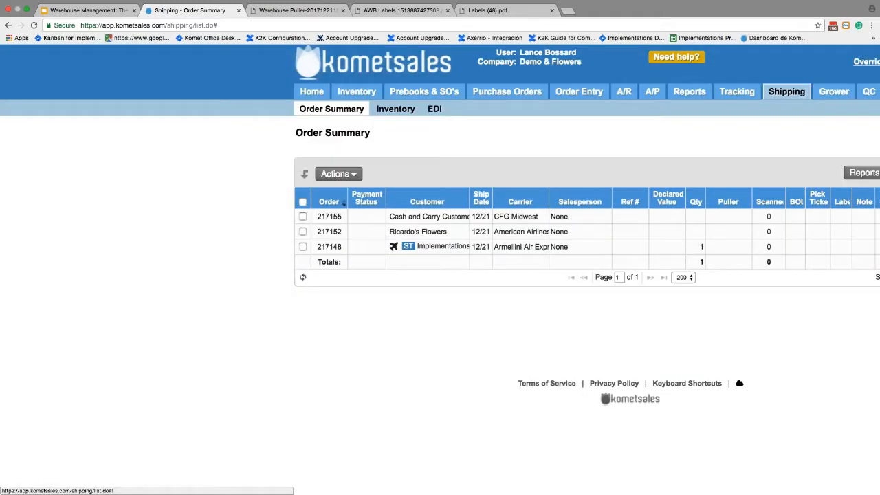
pyautogui.hscroll(8, 441, 276)
pyautogui.click(557, 138)
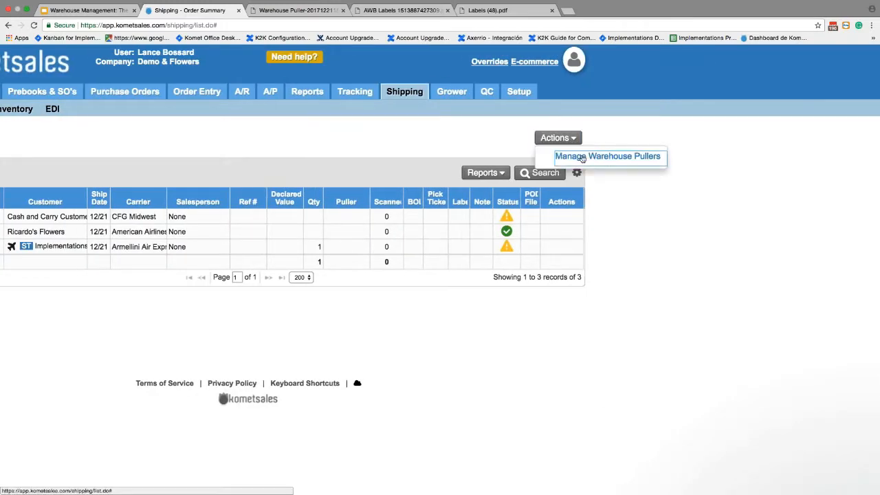
pyautogui.click(582, 157)
# Start a new puller, discard the empty form, and return to the Warehouse Puller PDF.
pyautogui.click(741, 369)
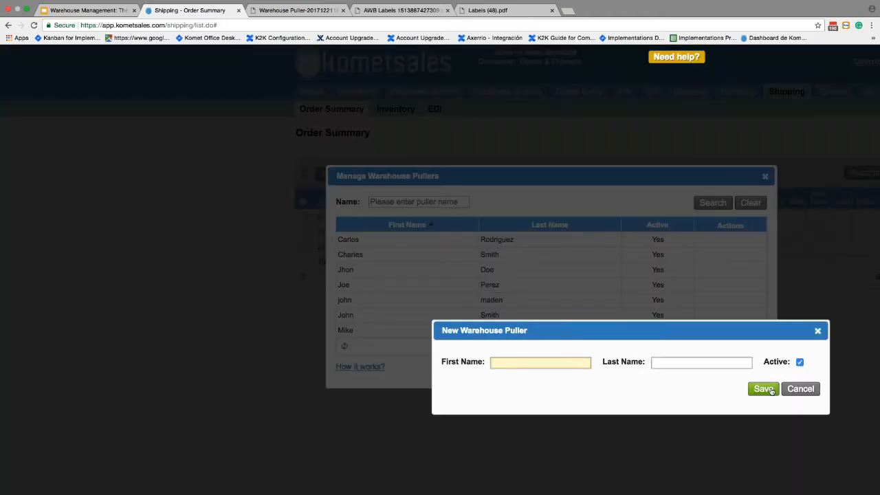
pyautogui.click(801, 389)
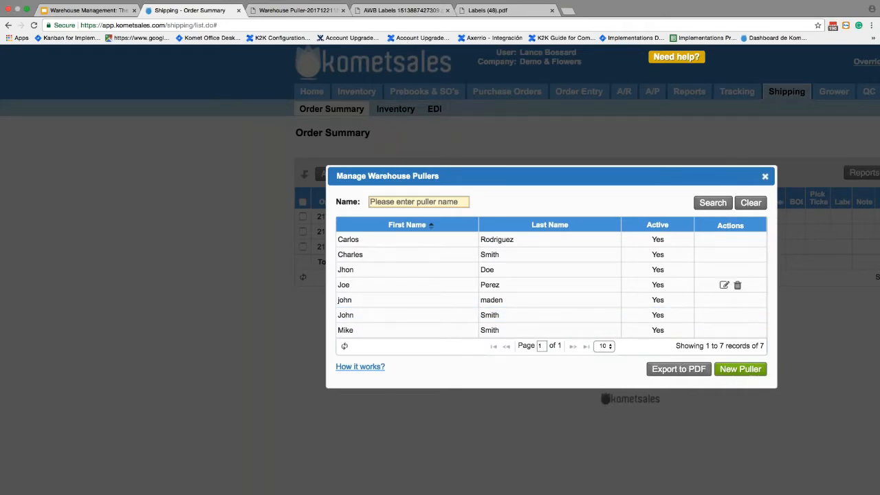
pyautogui.click(314, 10)
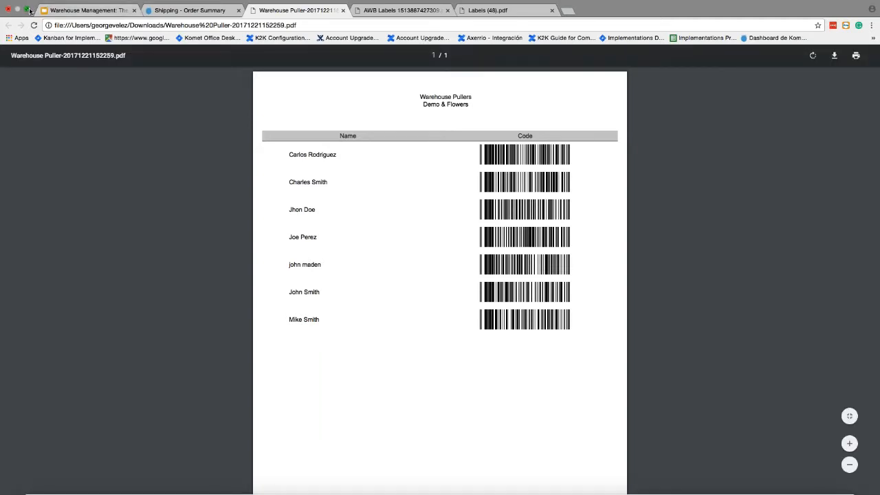
# In the scanner session, enter 0, choose option 7 (assign order to puller), and enter the scanner password.
pyautogui.click(29, 11)
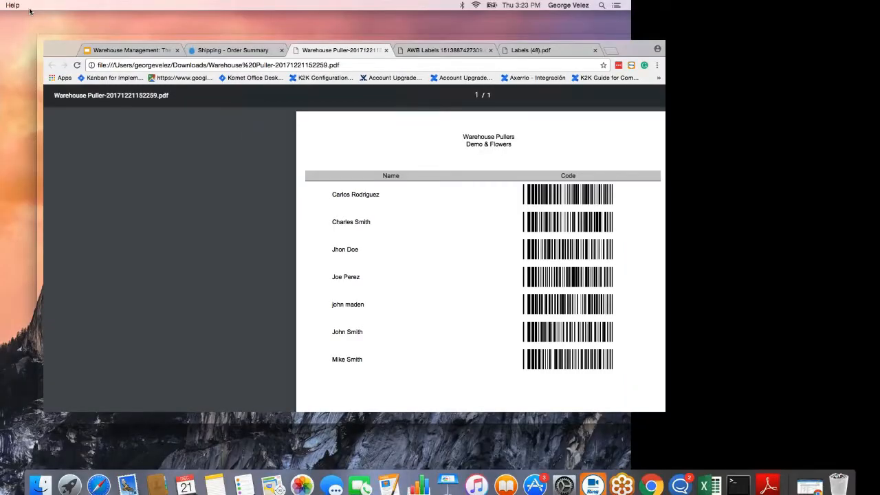
pyautogui.press('super+Tab')
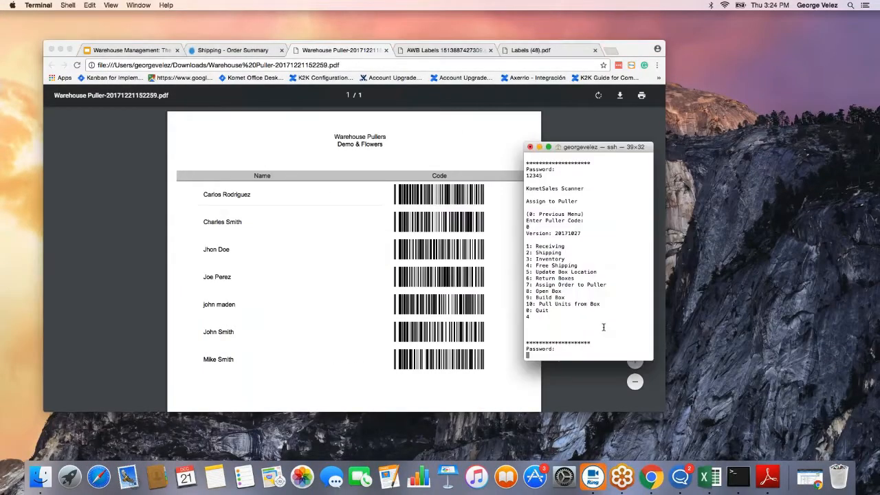
pyautogui.write('0')
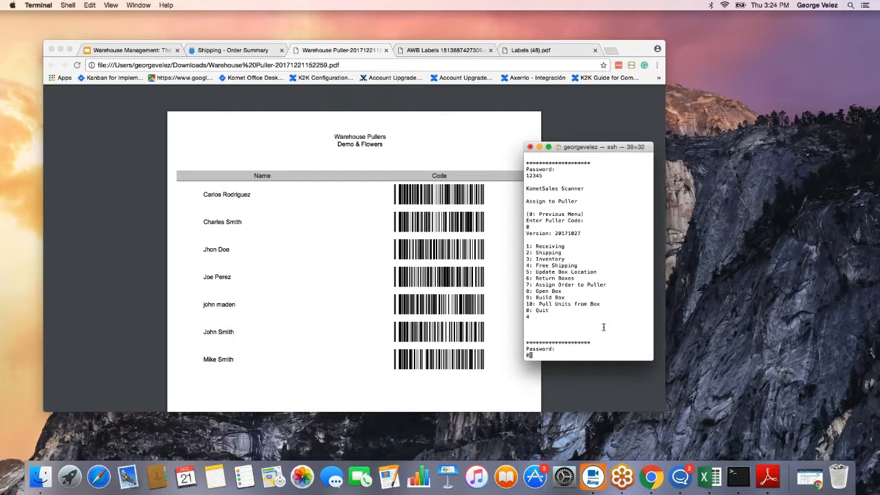
pyautogui.press('Return')
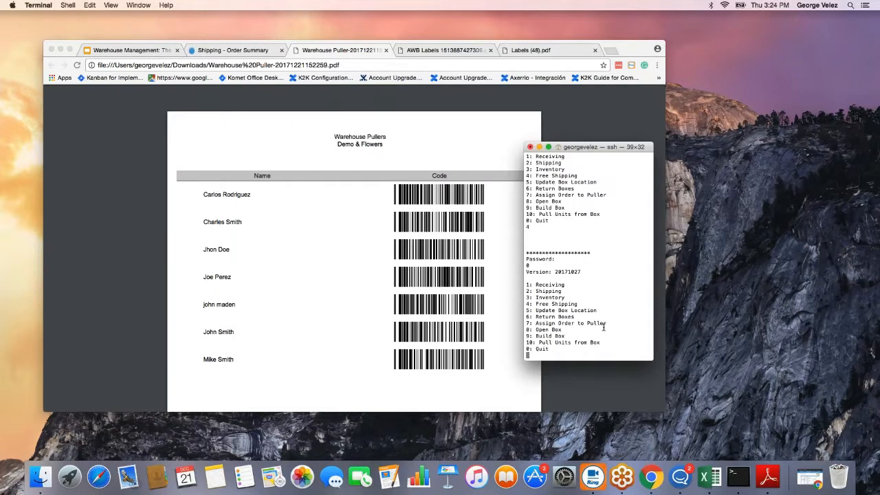
pyautogui.write('7')
pyautogui.press('Return')
pyautogui.write('12345')
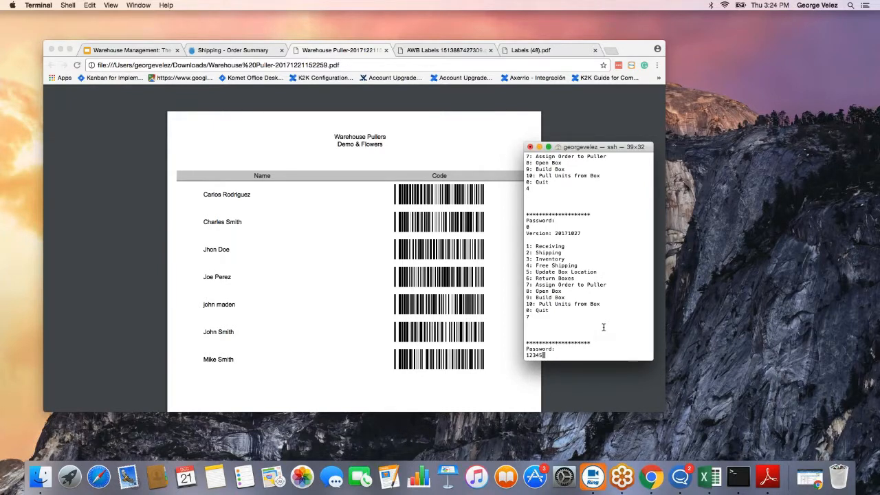
pyautogui.press('Return')
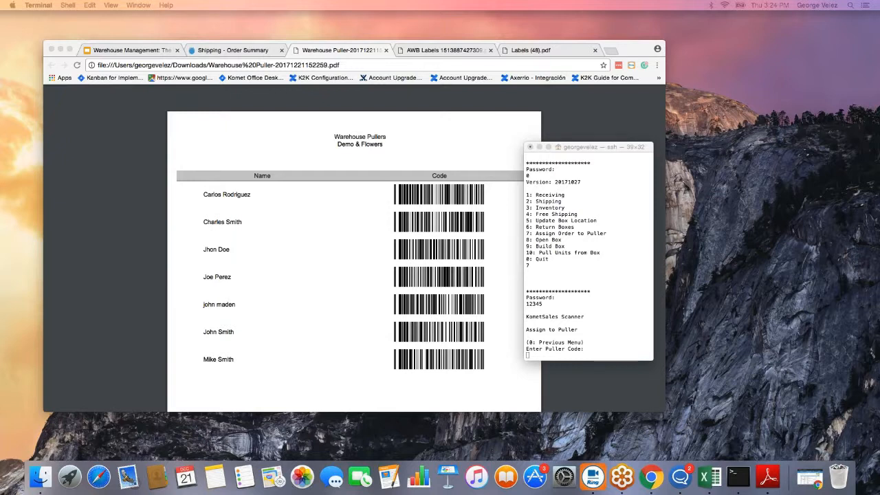
# Enter the first puller's barcode code at the Puller Code prompt so it asks for a pick ticket.
pyautogui.click(530, 357)
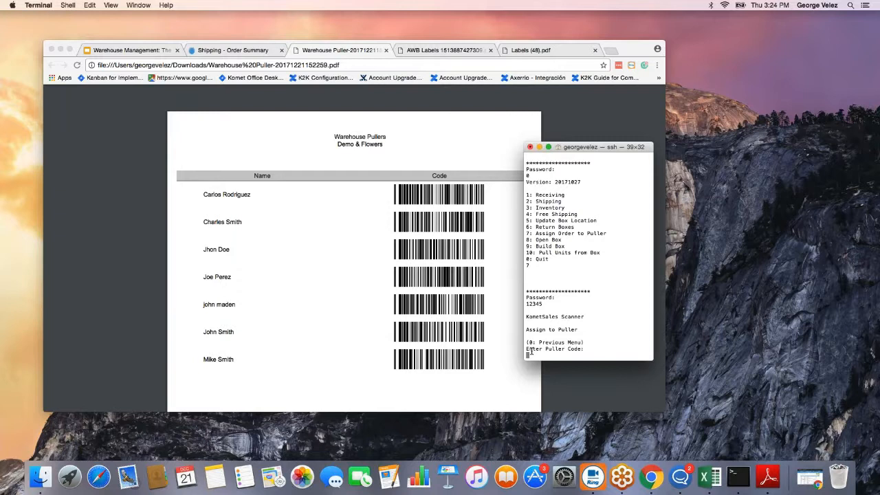
pyautogui.press('Return')
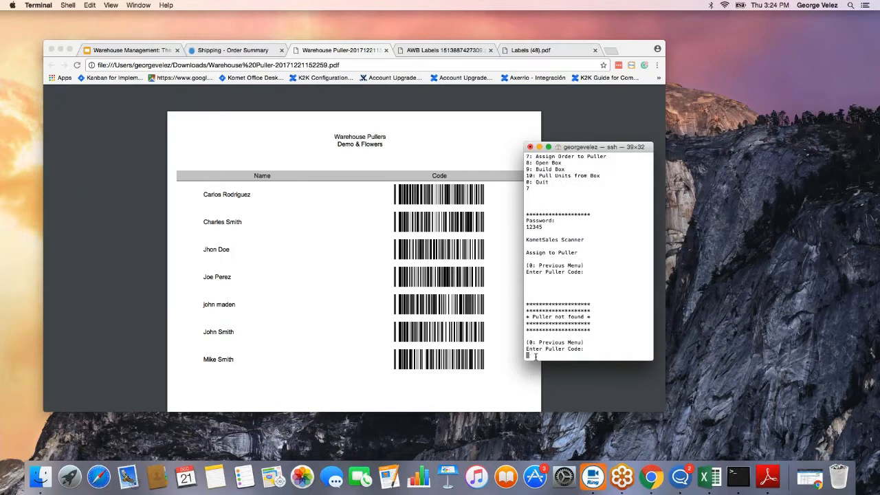
pyautogui.press('Return')
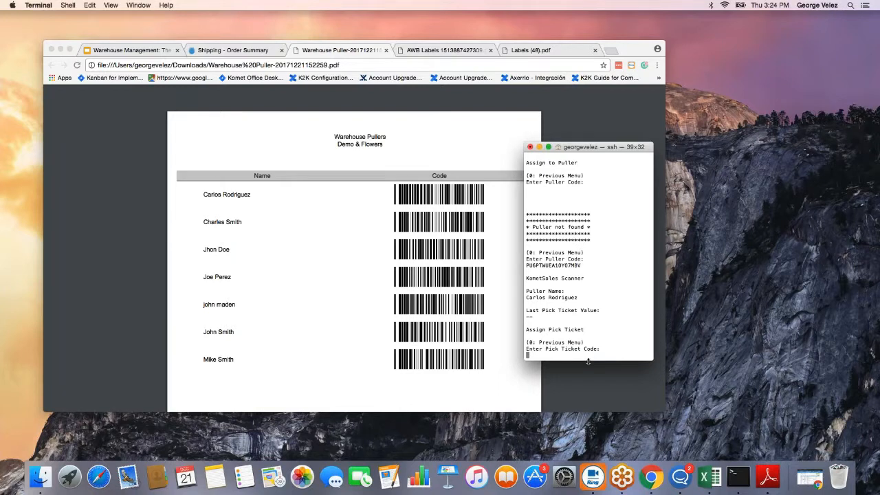
pyautogui.moveTo(579, 298); pyautogui.dragTo(521, 298)
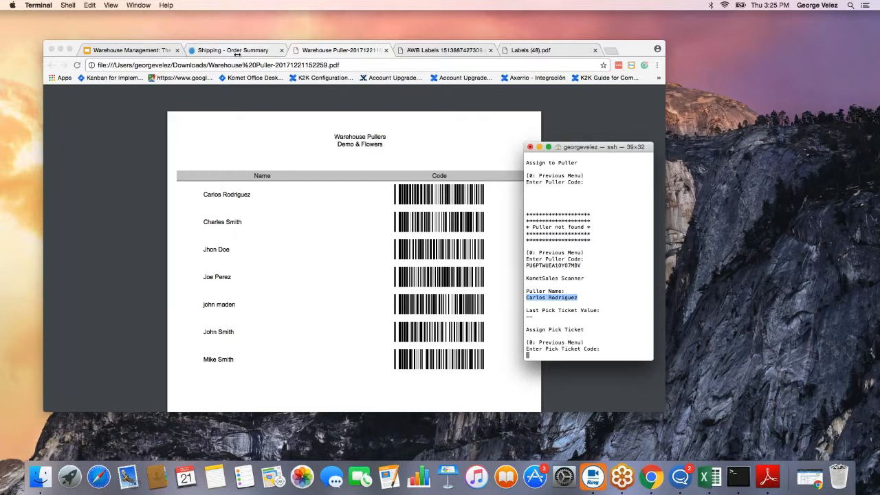
pyautogui.press('super+Tab')
# Close the pullers list and search orders with Order Date From set to 12/01/2017.
pyautogui.hotkey('ctrl', 'shift', 'Tab')
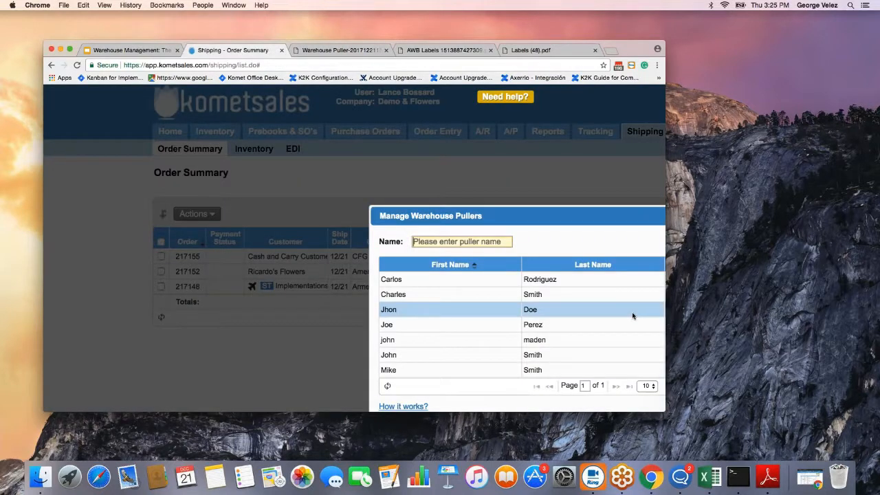
pyautogui.hscroll(4, 633, 316)
pyautogui.click(539, 216)
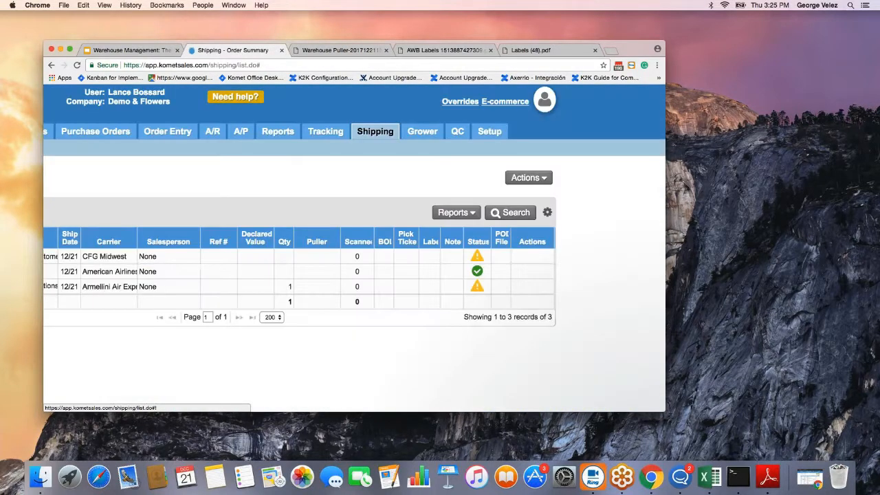
pyautogui.hscroll(-5, 354, 275)
pyautogui.hotkey('ctrl', '0')
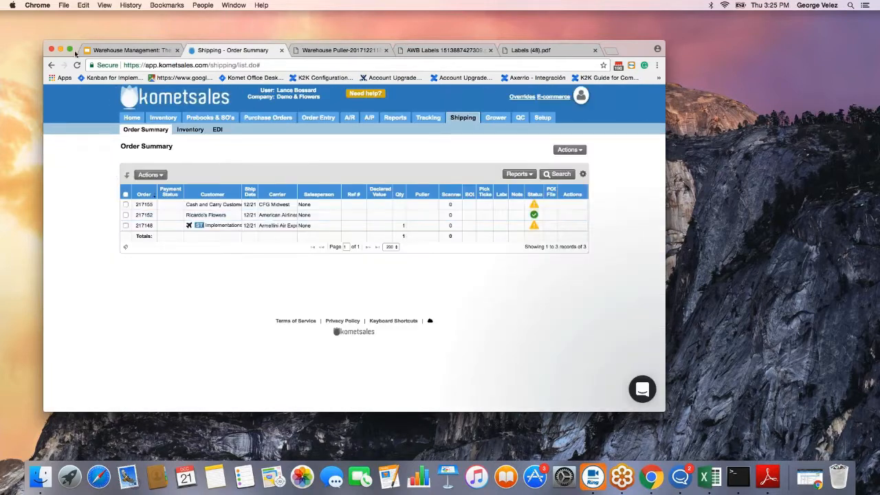
pyautogui.click(561, 174)
pyautogui.click(368, 177)
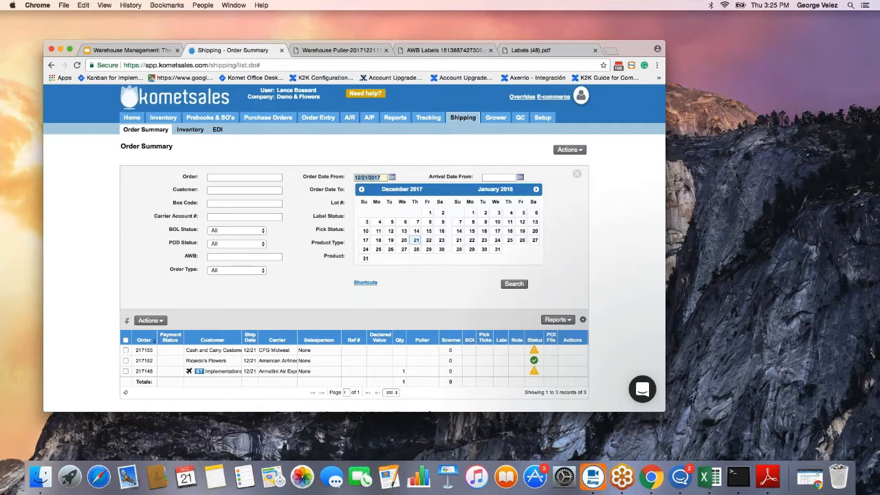
pyautogui.click(428, 213)
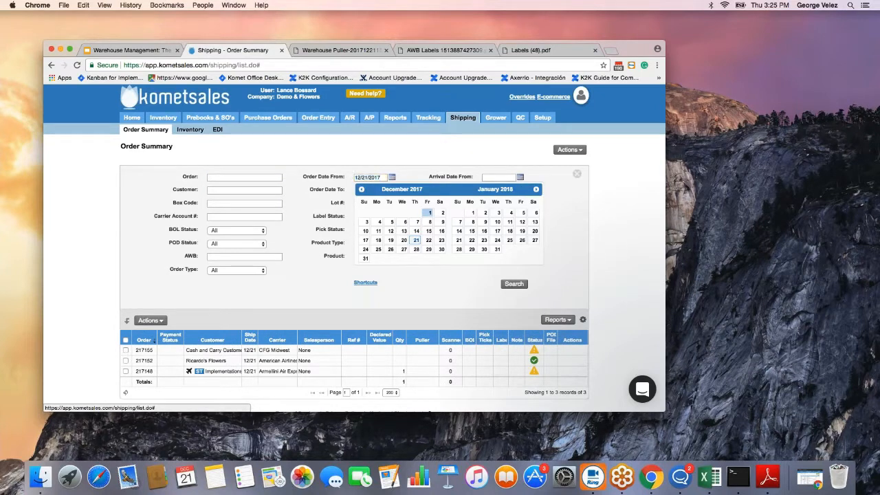
pyautogui.click(515, 284)
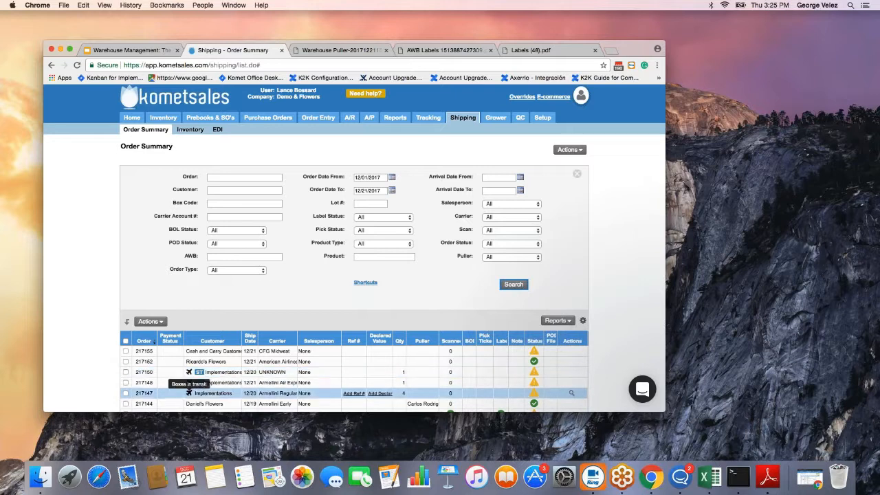
# Enter the Implementations order's number in the Order filter to show only that order.
pyautogui.moveTo(154, 384); pyautogui.dragTo(137, 382)
pyautogui.press('super+c')
pyautogui.click(126, 382)
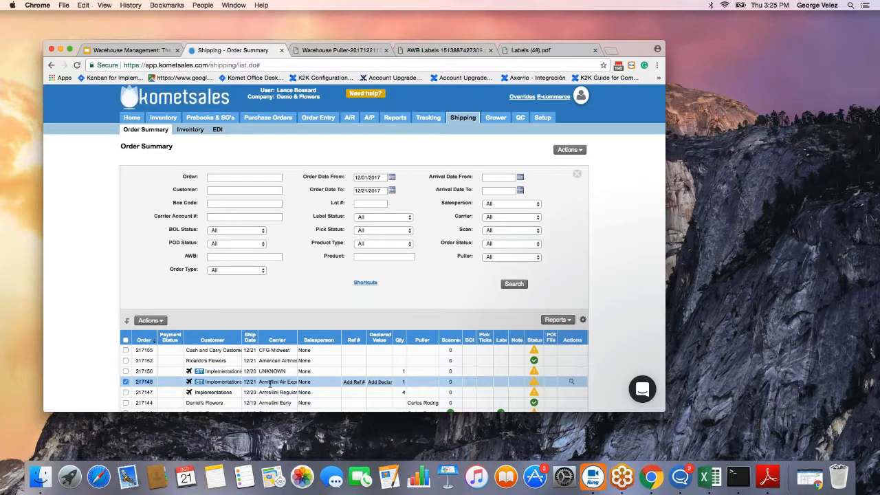
pyautogui.click(227, 179)
pyautogui.press('super+v')
pyautogui.press('BackSpace')
pyautogui.write('7')
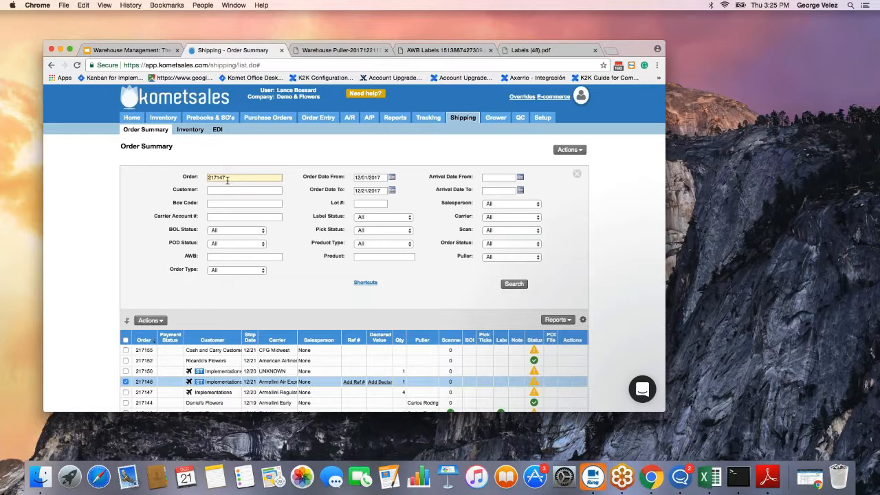
pyautogui.press('Return')
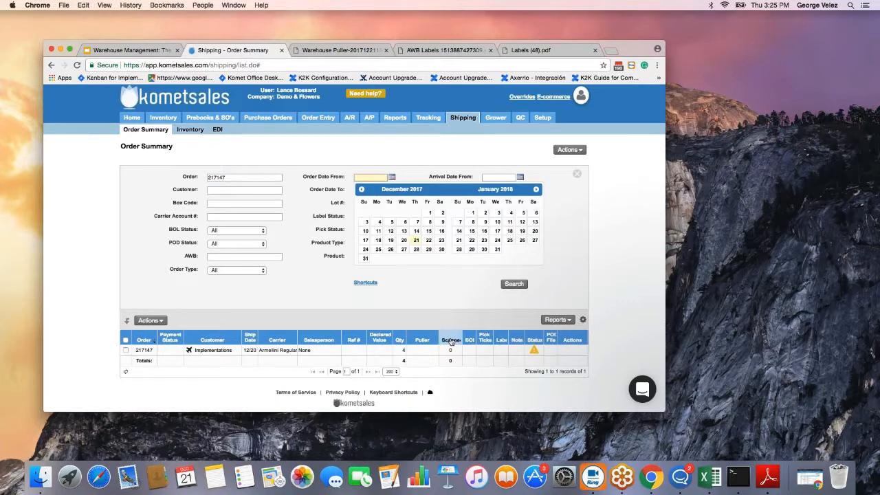
pyautogui.moveTo(450, 350)
# Type the PT prefix at the scanner's Enter Pick Ticket Code prompt, then return to Chrome.
pyautogui.press('super+Tab')
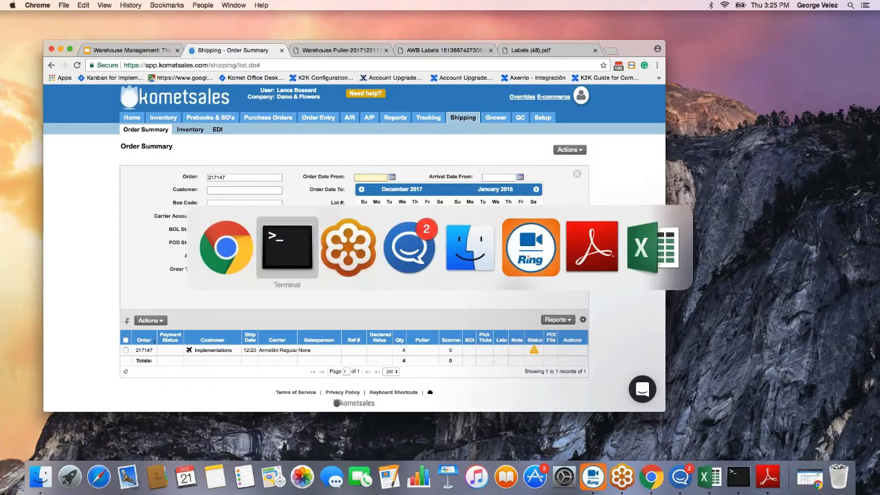
pyautogui.press('super+Tab')
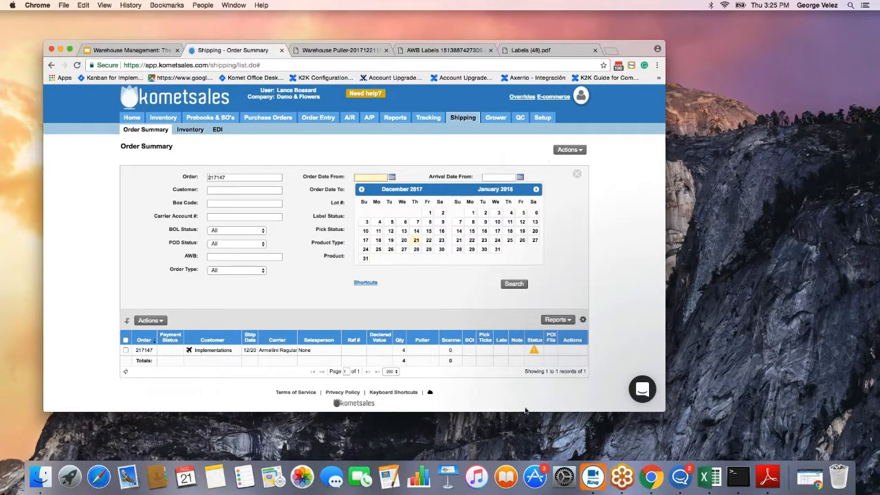
pyautogui.press('super+Tab')
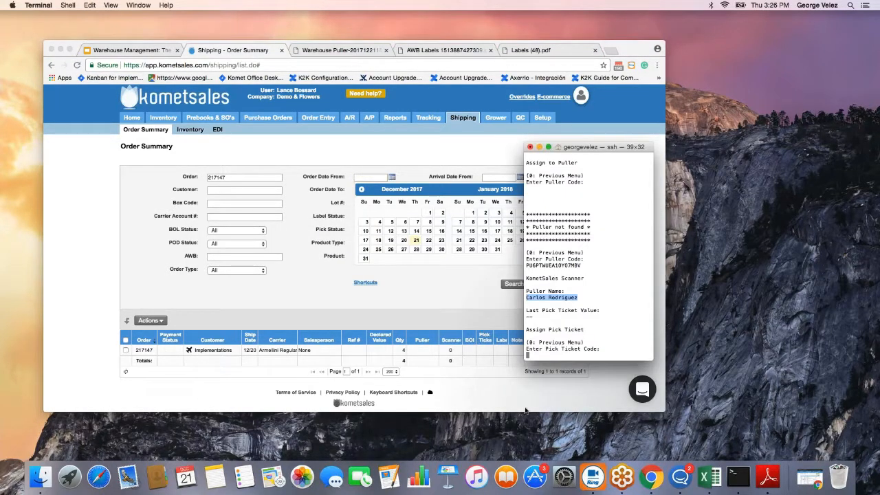
pyautogui.write('PT')
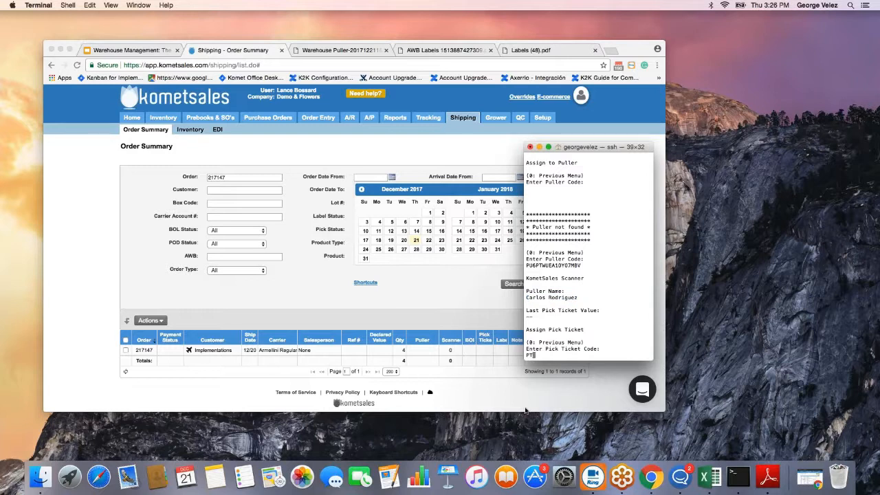
pyautogui.click(171, 374)
# Print the filtered order's pick ticket to PDF and open the downloaded PickTickets file.
pyautogui.click(125, 350)
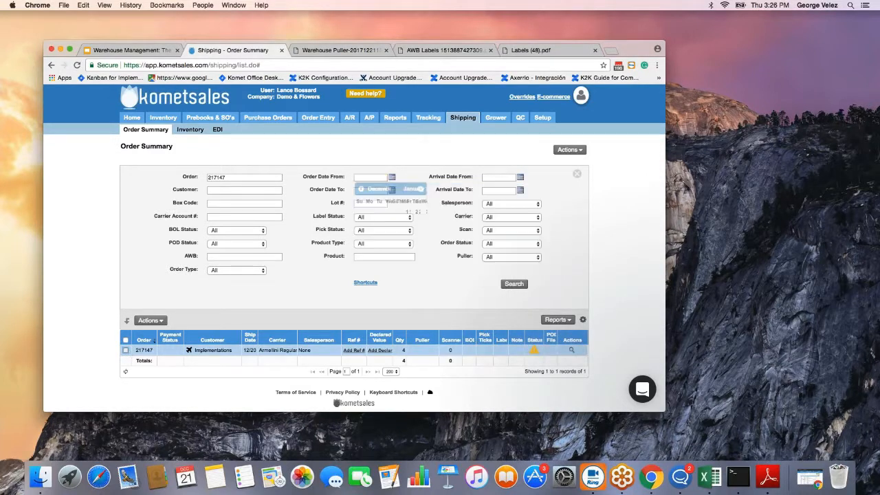
pyautogui.click(151, 320)
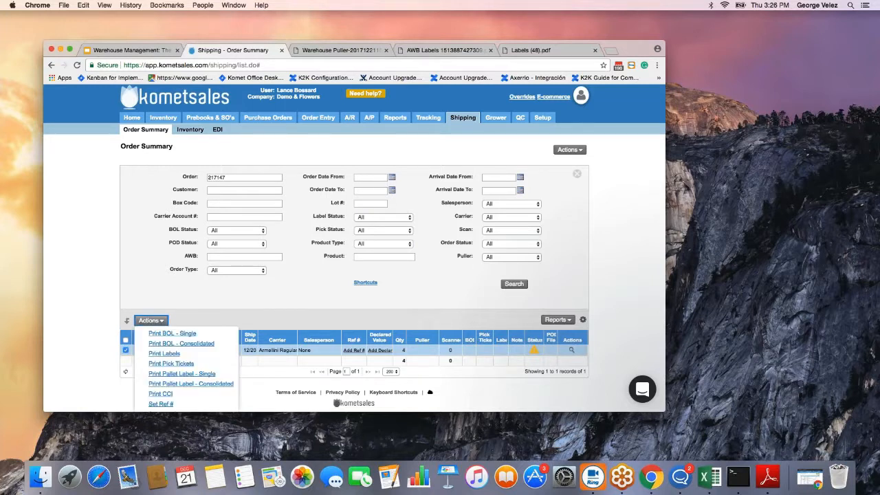
pyautogui.click(177, 364)
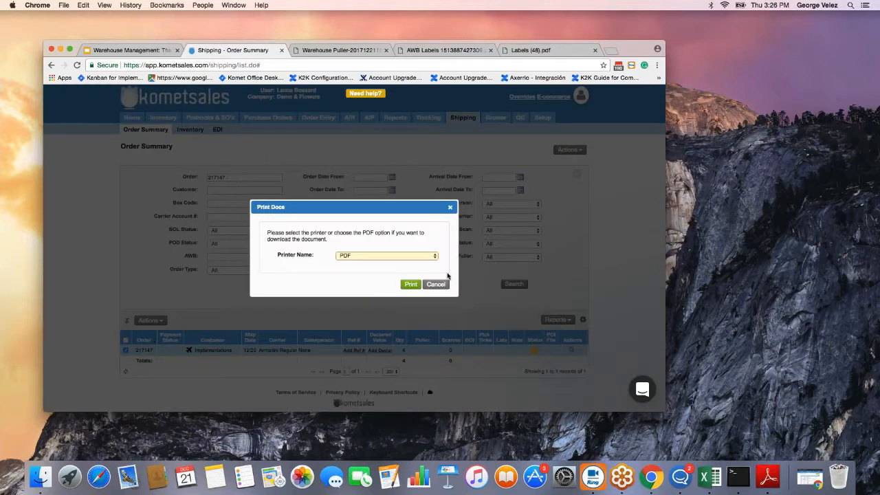
pyautogui.click(411, 285)
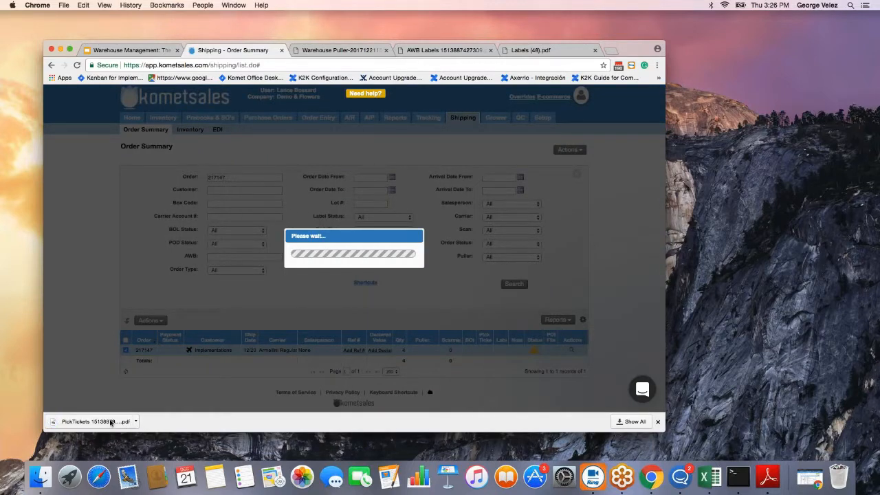
pyautogui.click(111, 423)
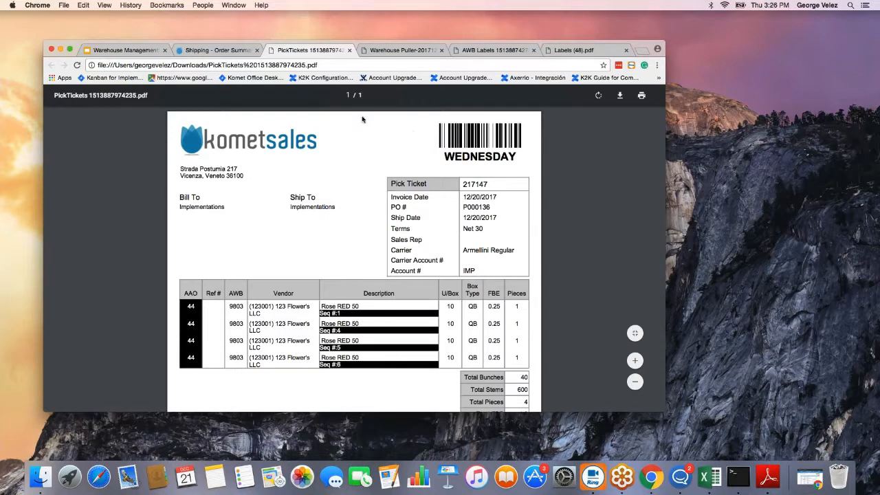
# Enter the order's full pick ticket code in the scanner, then check the Puller column updated.
pyautogui.click(239, 52)
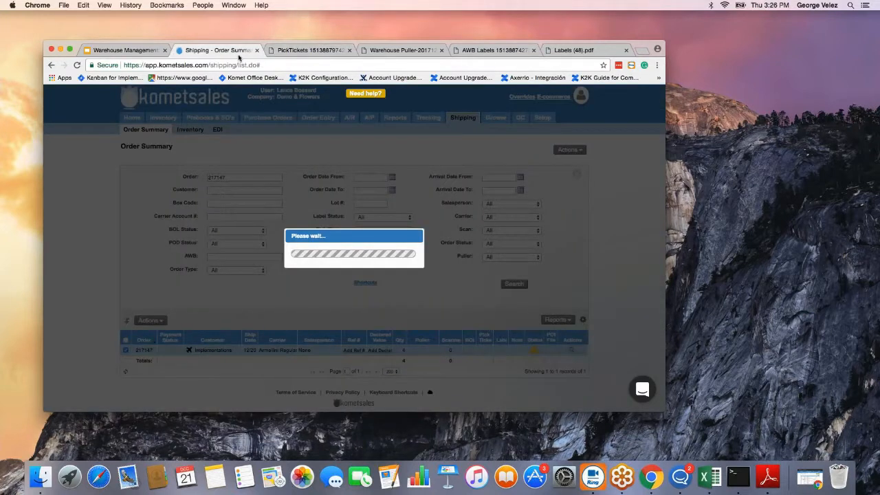
pyautogui.press('super+Tab')
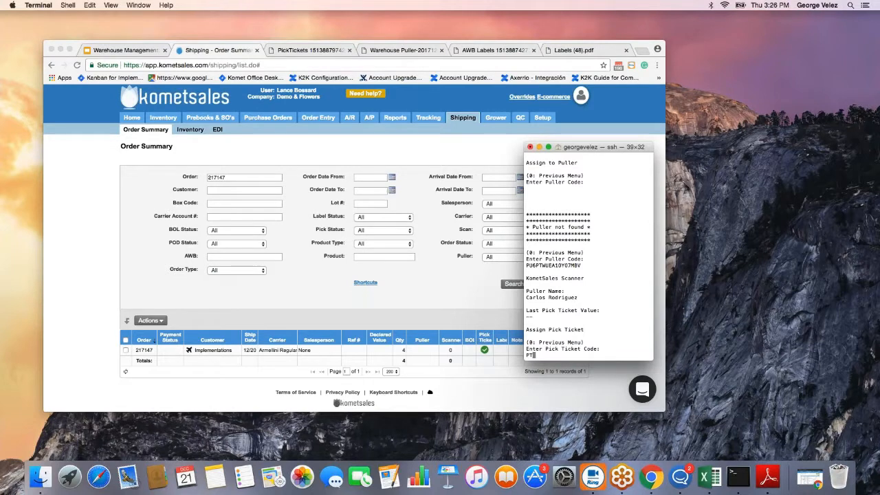
pyautogui.write('PT217147')
pyautogui.press('Return')
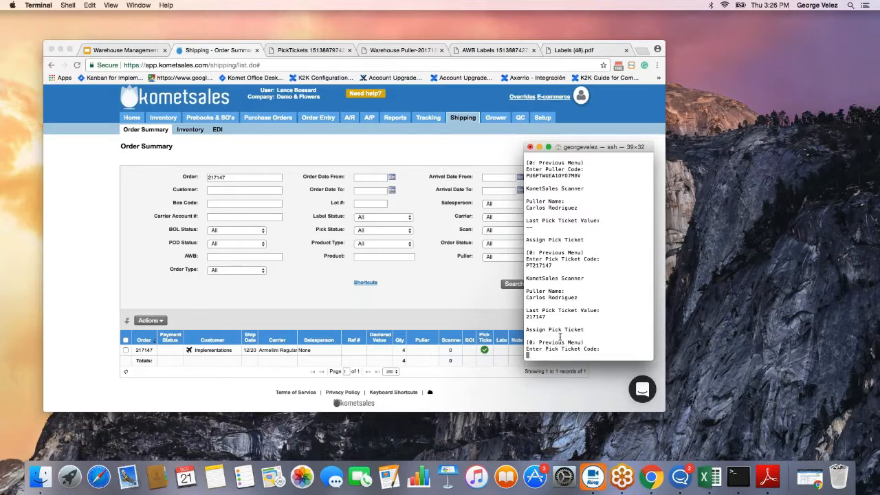
pyautogui.click(125, 372)
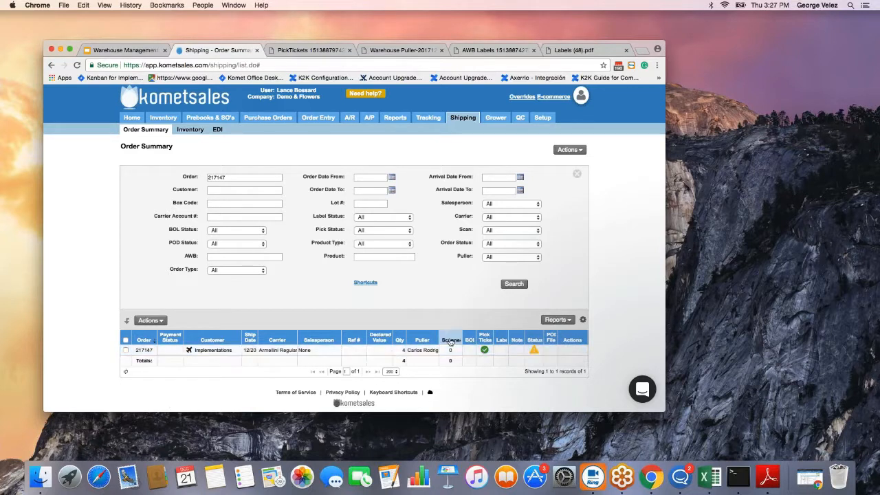
# Switch from Chrome back to the scanner's Terminal window.
pyautogui.press('super+Tab')
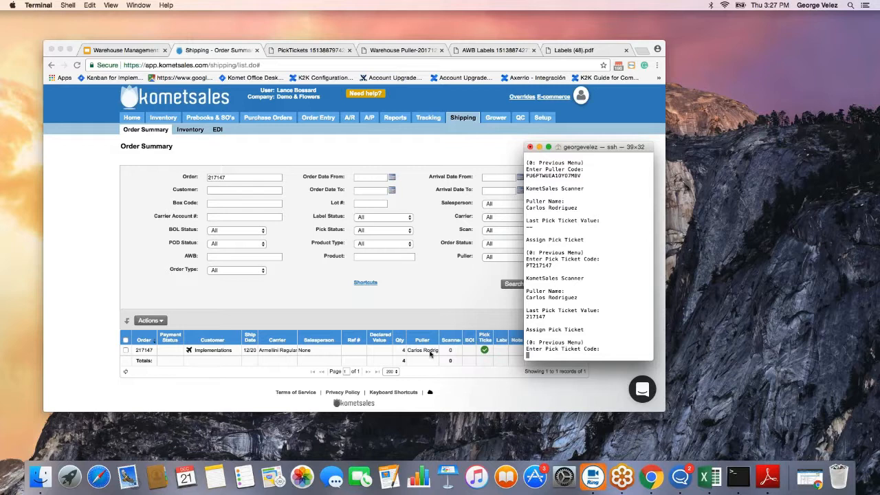
# Leave the puller code prompt and return to the scanner's main menu.
pyautogui.write('P')
pyautogui.press('Return')
pyautogui.write('0')
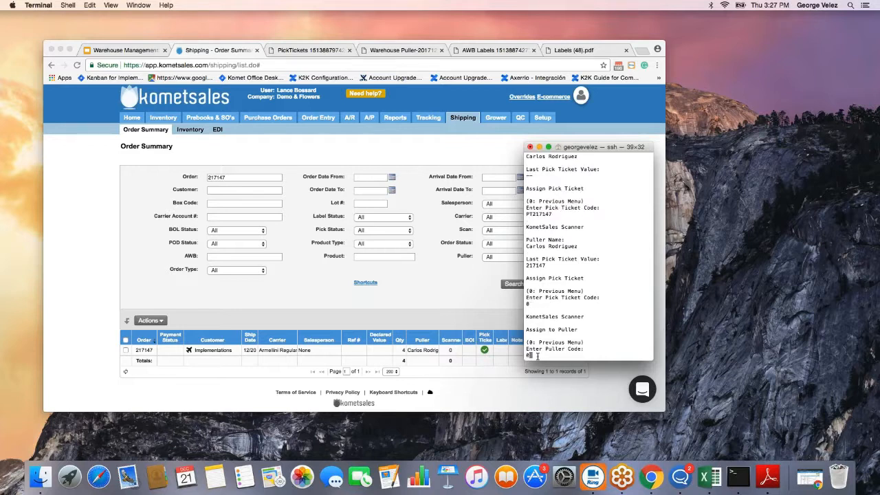
pyautogui.press('Return')
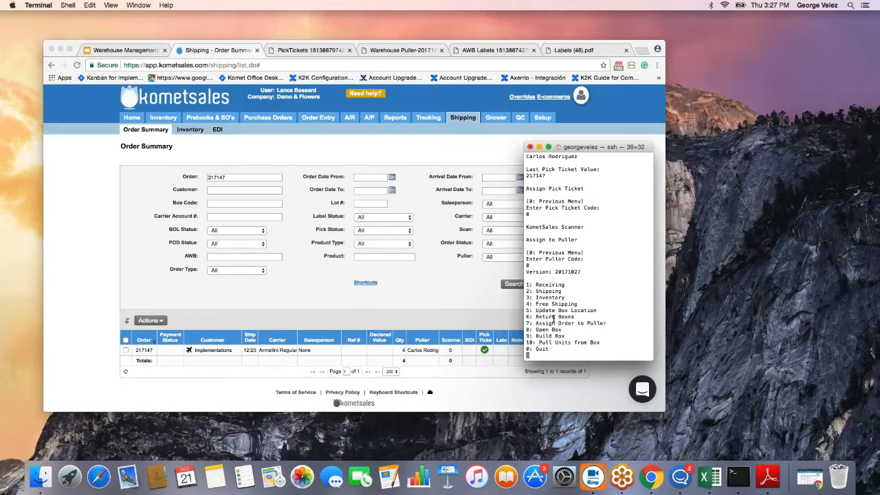
pyautogui.moveTo(537, 289); pyautogui.dragTo(568, 351)
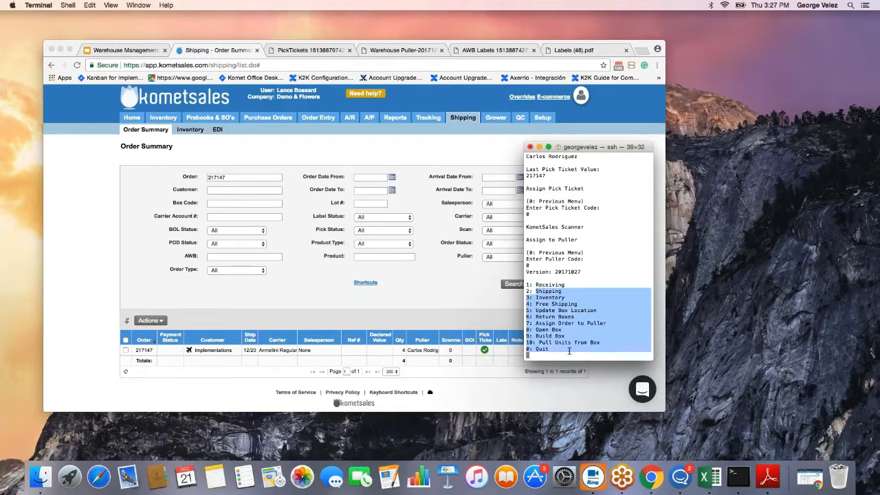
pyautogui.click(546, 357)
# Choose Shipping (2), then Pick Ticket (1), and enter the order's pick ticket code.
pyautogui.write('2')
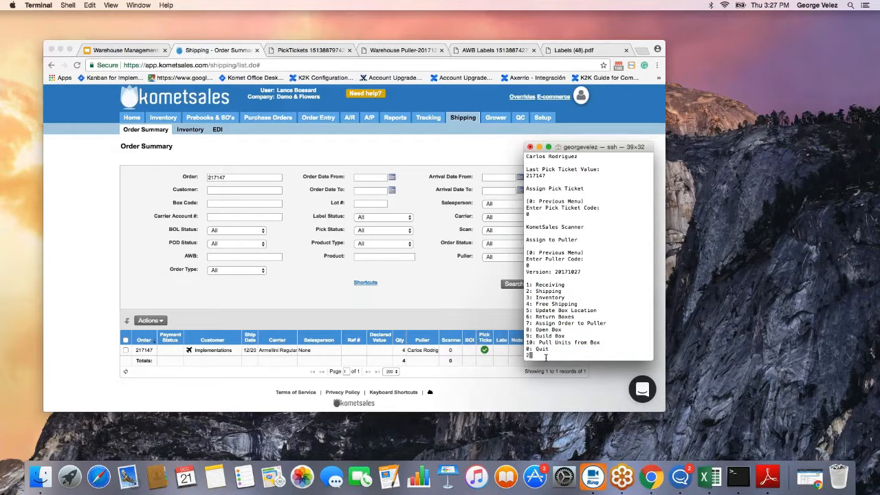
pyautogui.press('Return')
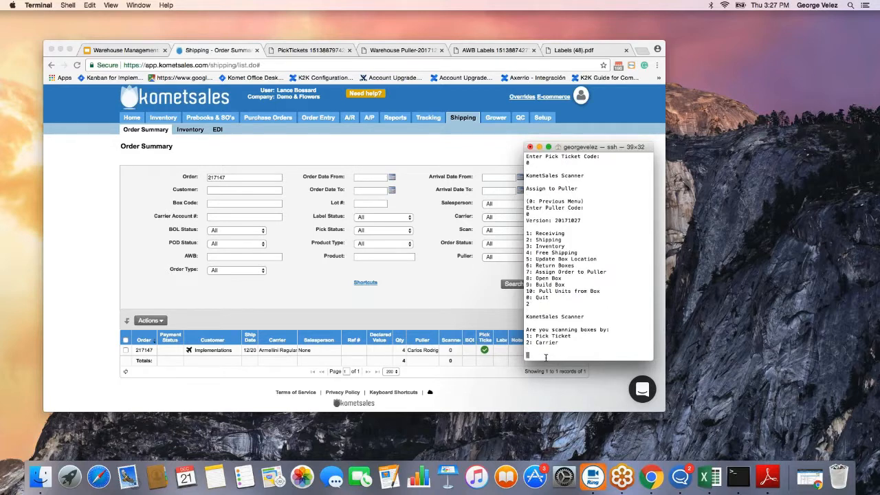
pyautogui.write('1')
pyautogui.press('Return')
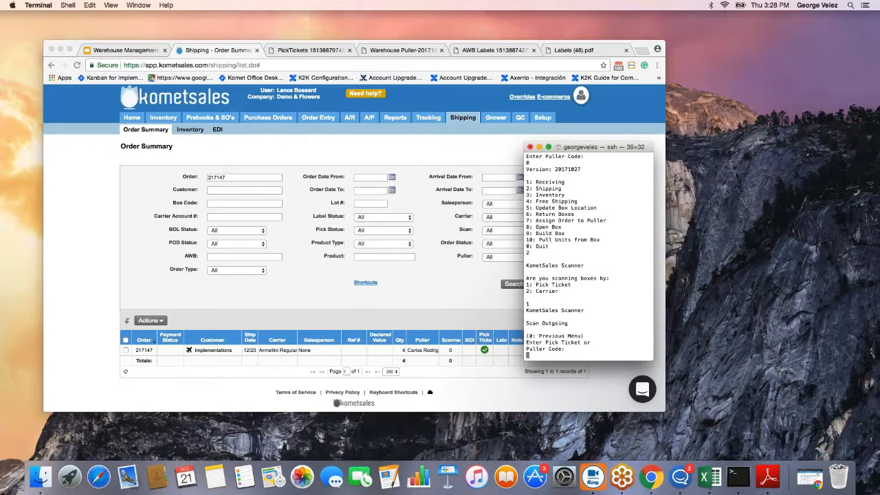
pyautogui.write('PT217147')
pyautogui.press('Return')
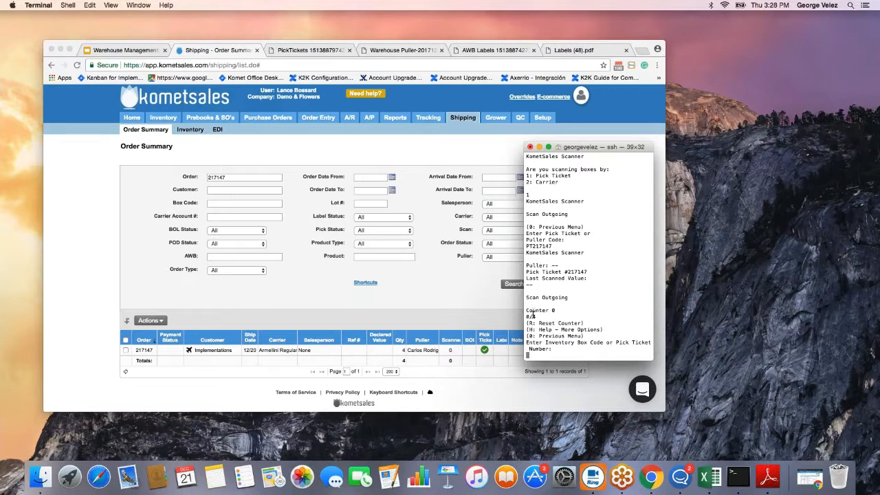
# Print the order's box labels to PDF sorted by Order Number and open the Labels file.
pyautogui.click(447, 384)
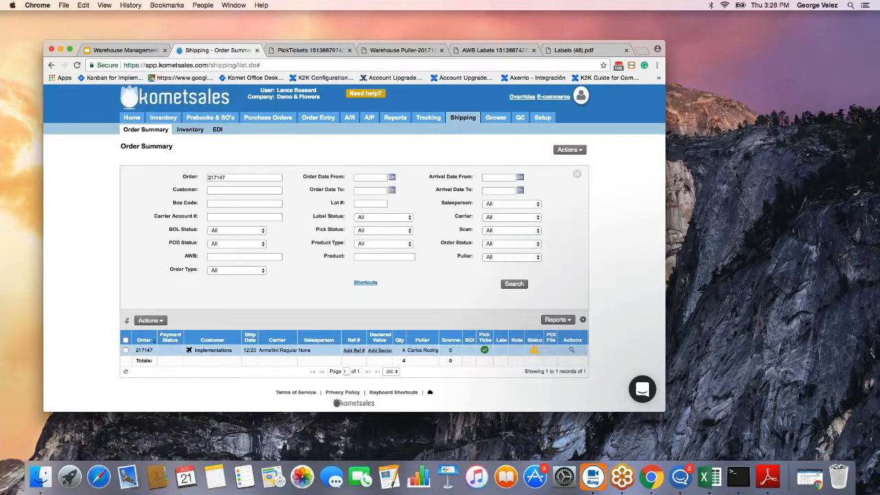
pyautogui.click(125, 350)
pyautogui.click(151, 320)
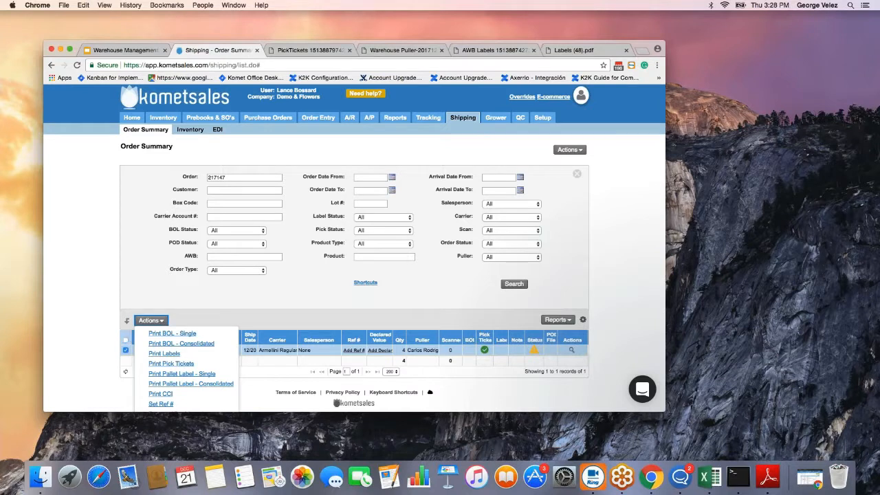
pyautogui.click(165, 353)
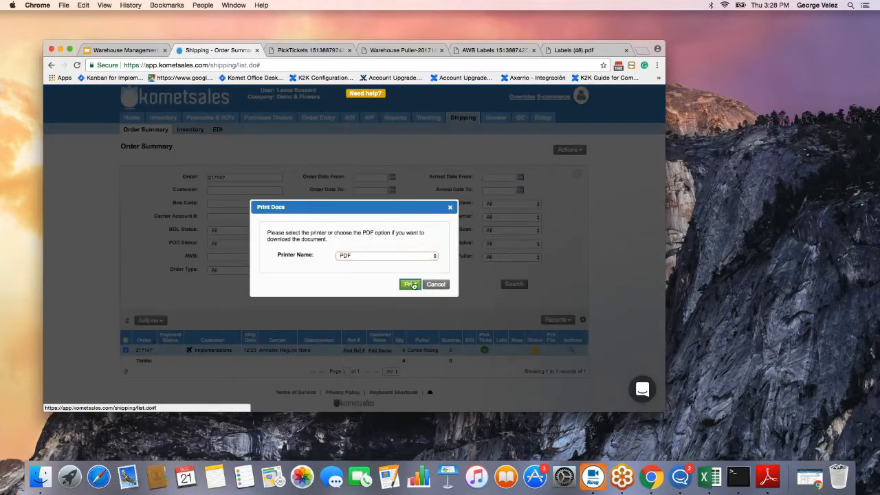
pyautogui.click(410, 284)
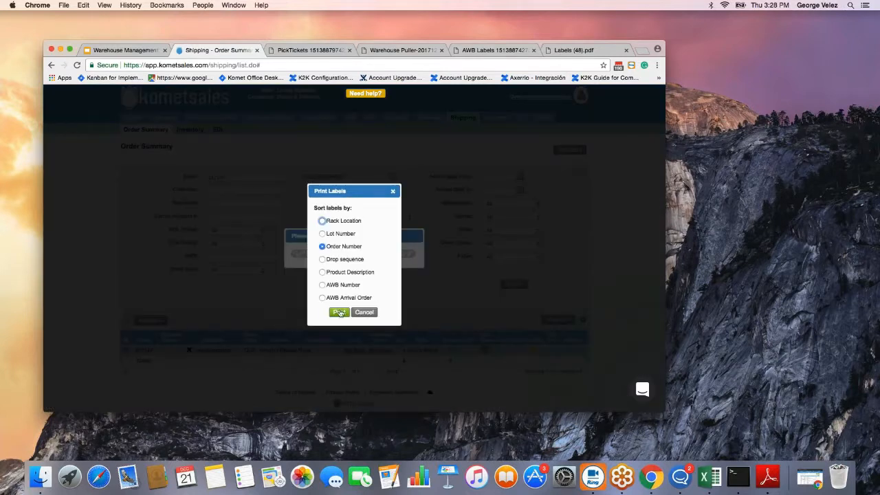
pyautogui.click(339, 313)
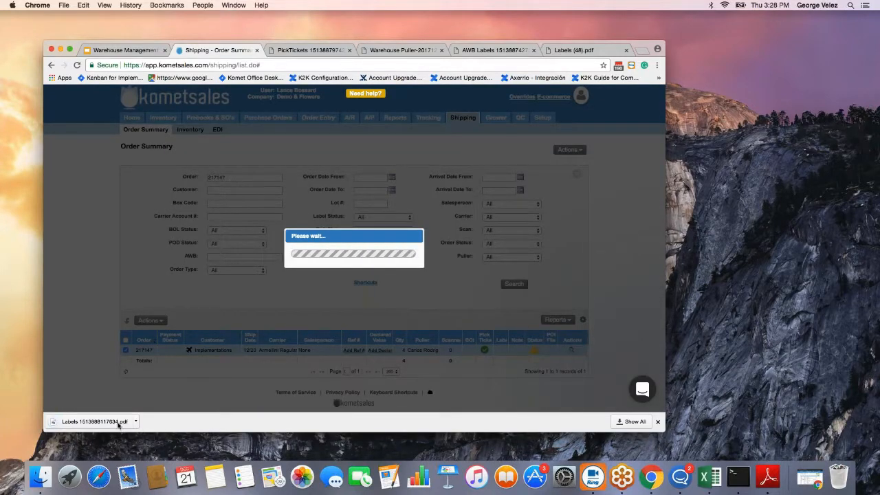
pyautogui.click(110, 421)
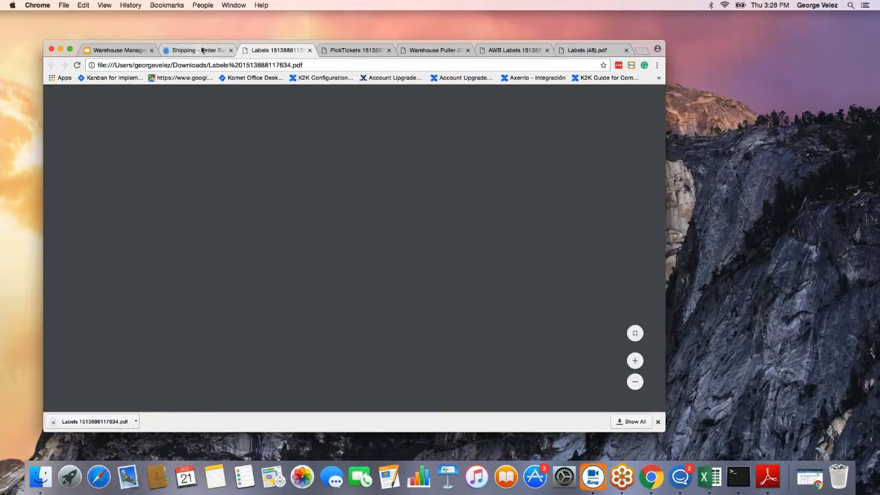
pyautogui.click(203, 50)
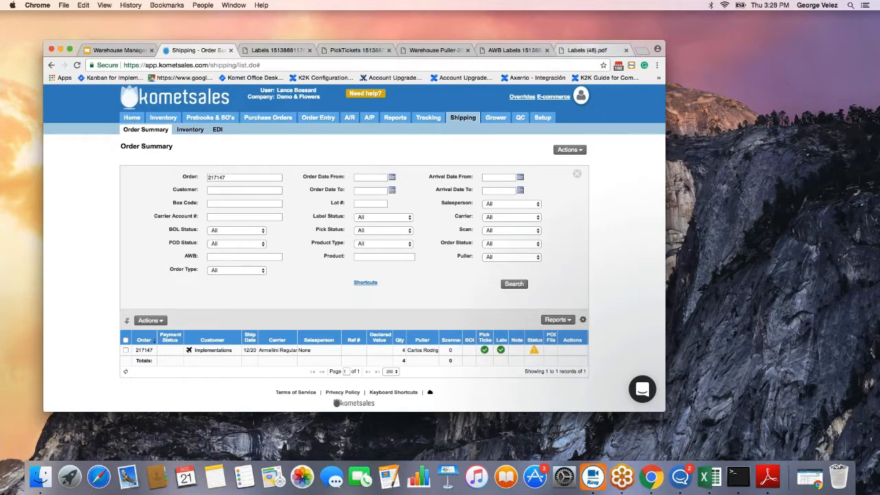
# Look over the box labels in the Labels PDF alongside the scanner prompt.
pyautogui.click(275, 50)
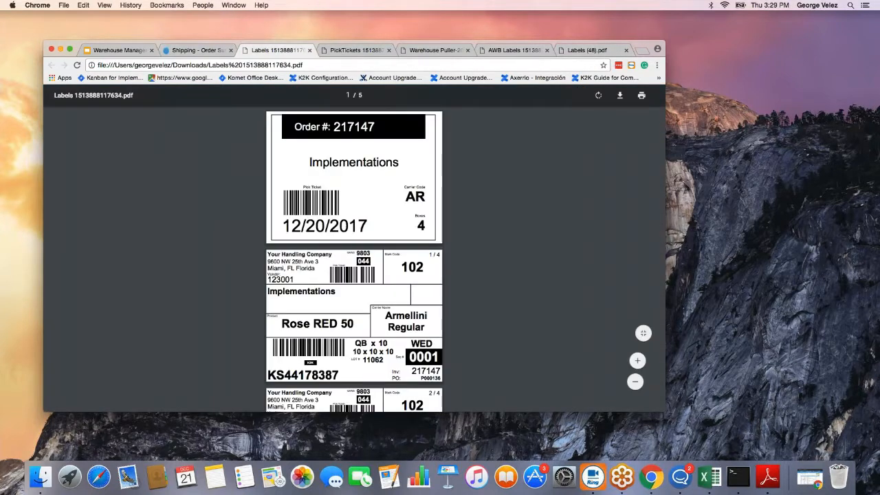
pyautogui.scroll(-5, 354, 261)
pyautogui.scroll(-3, 354, 262)
pyautogui.scroll(8, 429, 231)
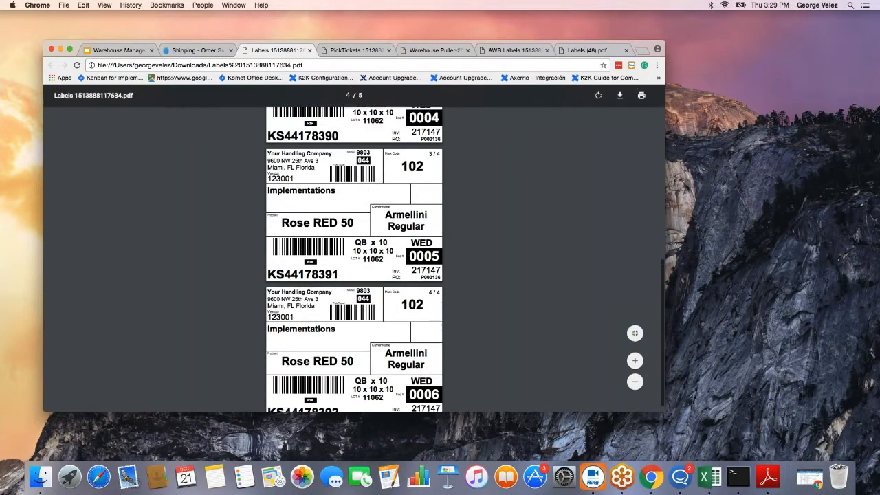
pyautogui.scroll(-10, 429, 230)
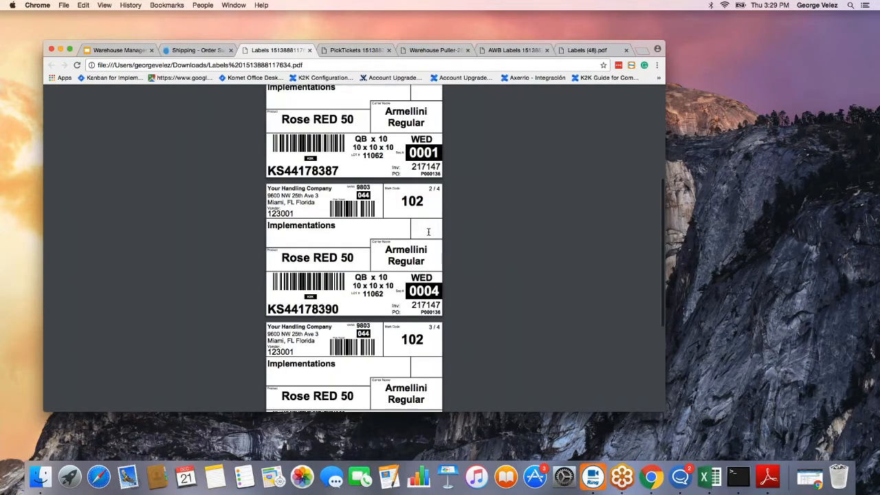
pyautogui.scroll(7, 363, 230)
pyautogui.scroll(1, 364, 227)
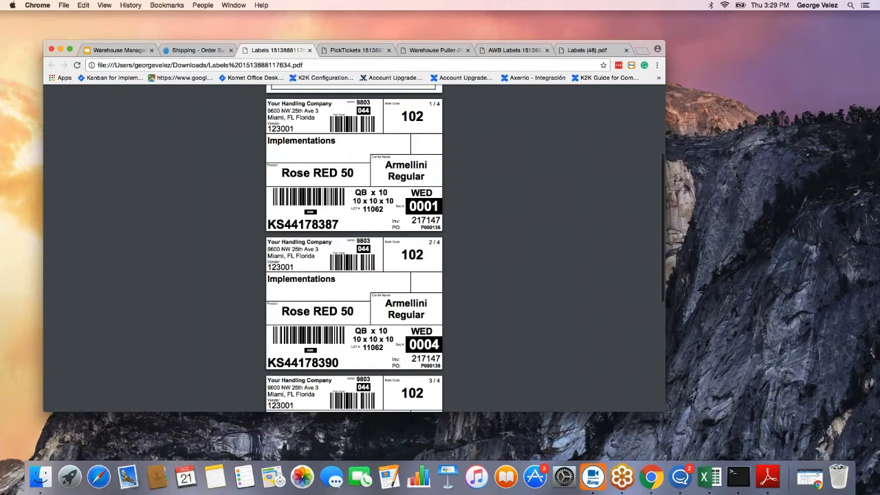
pyautogui.press('super+Tab')
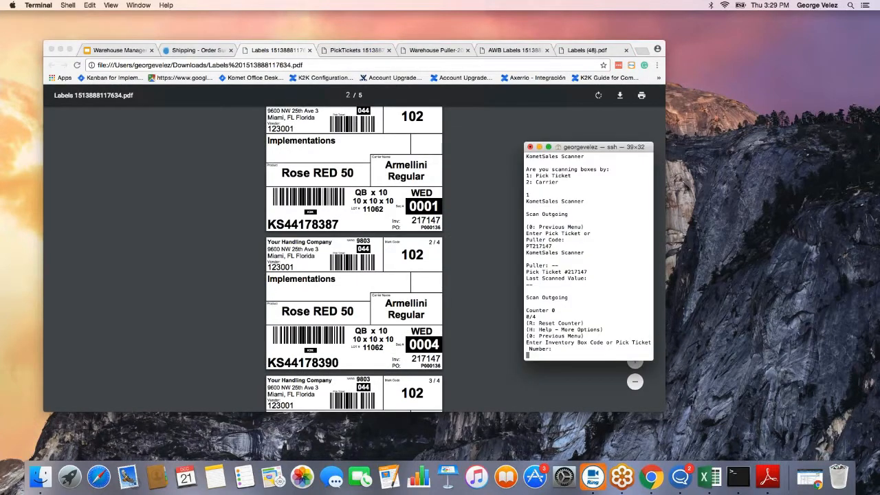
pyautogui.scroll(5, 363, 230)
pyautogui.scroll(-2, 357, 310)
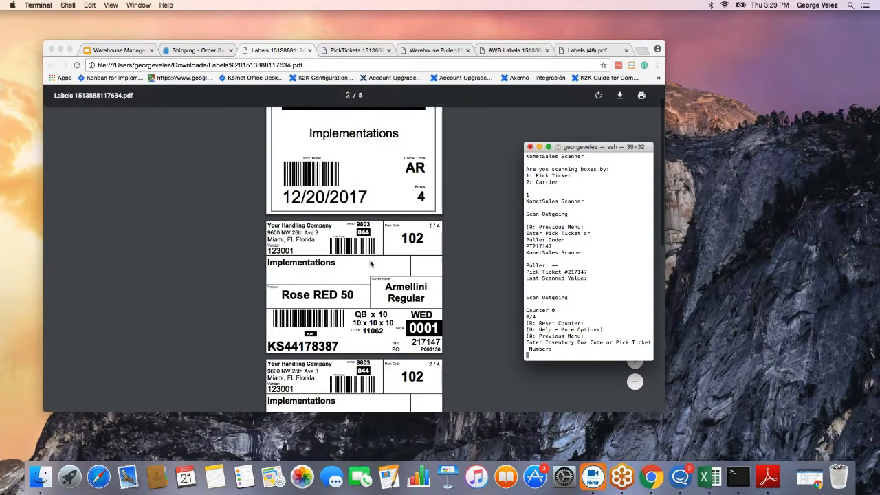
pyautogui.click(339, 347)
# Copy box code KS44178387 from the first label and submit it at the scanner's Number prompt.
pyautogui.moveTo(339, 345); pyautogui.dragTo(269, 336)
pyautogui.press('super+c')
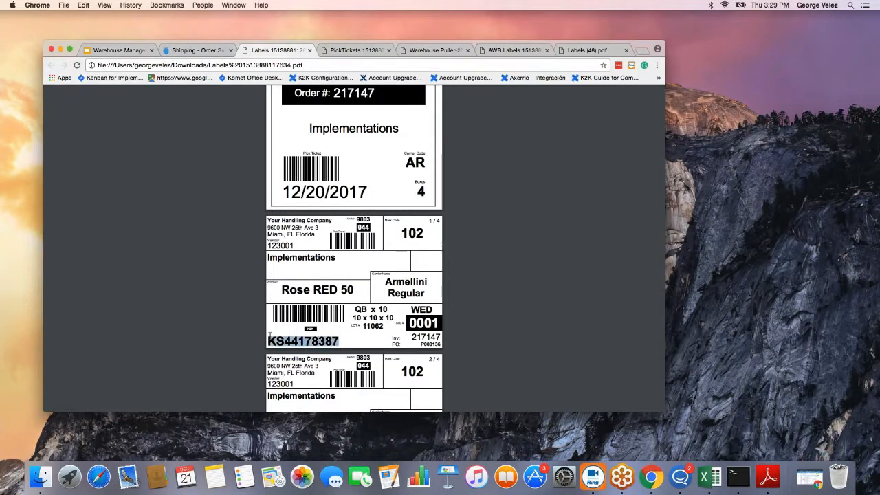
pyautogui.press('super+Tab')
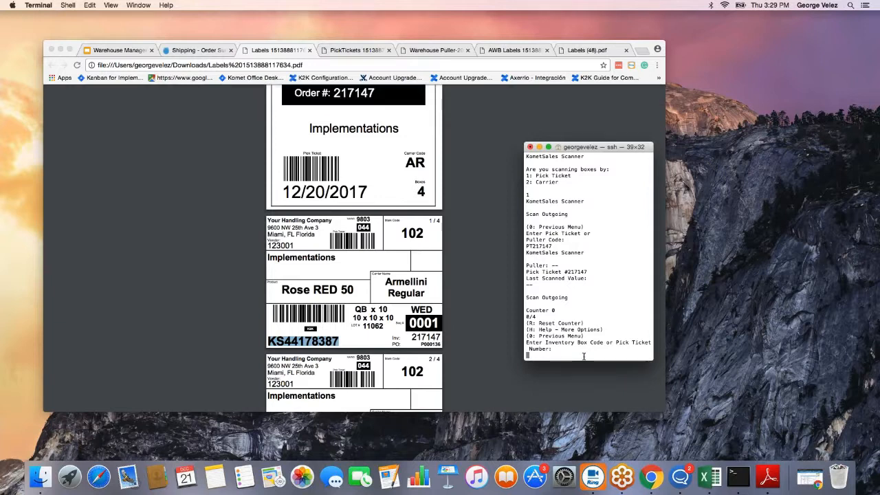
pyautogui.press('super+v')
pyautogui.press('BackSpace')
pyautogui.press('Return')
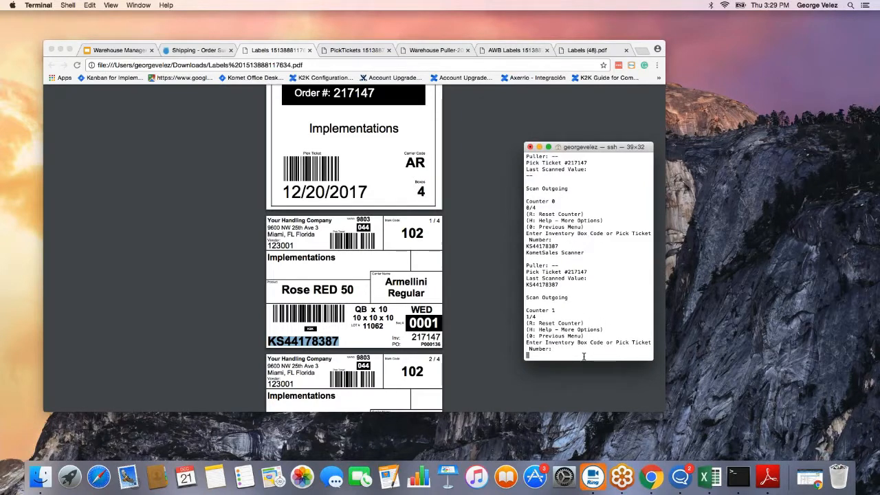
pyautogui.moveTo(526, 316); pyautogui.dragTo(537, 316)
# Refresh the Order Summary so order 217147 shows 1 of 4 boxes scanned, then list the shipping reports.
pyautogui.click(205, 50)
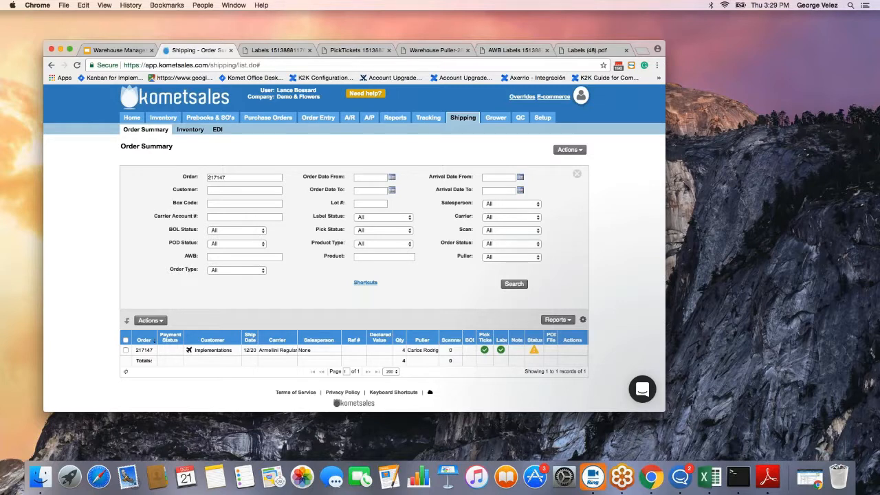
pyautogui.click(125, 373)
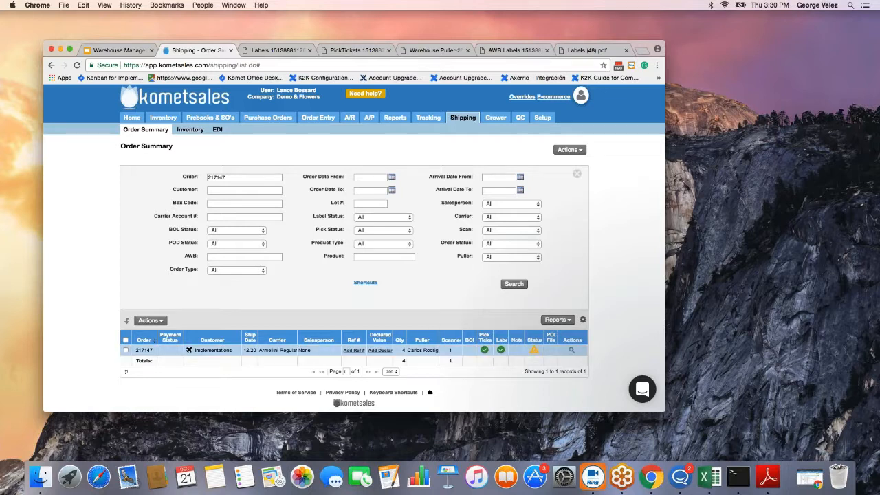
pyautogui.click(570, 322)
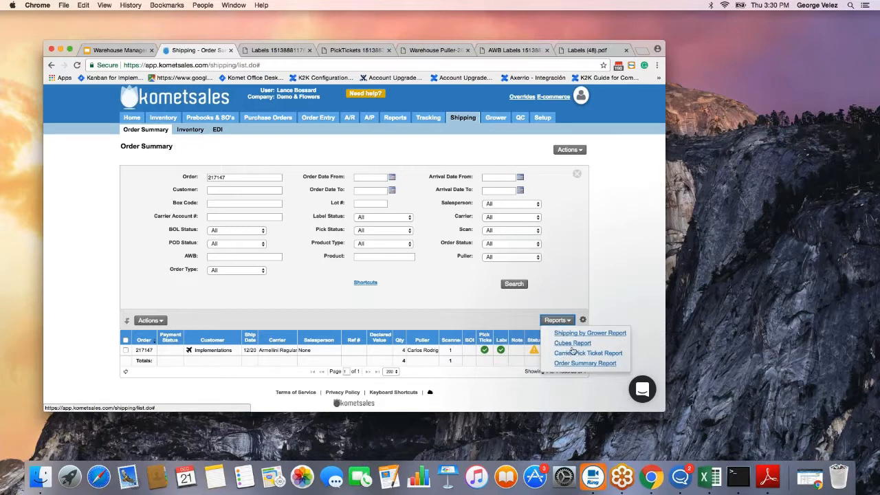
pyautogui.click(614, 315)
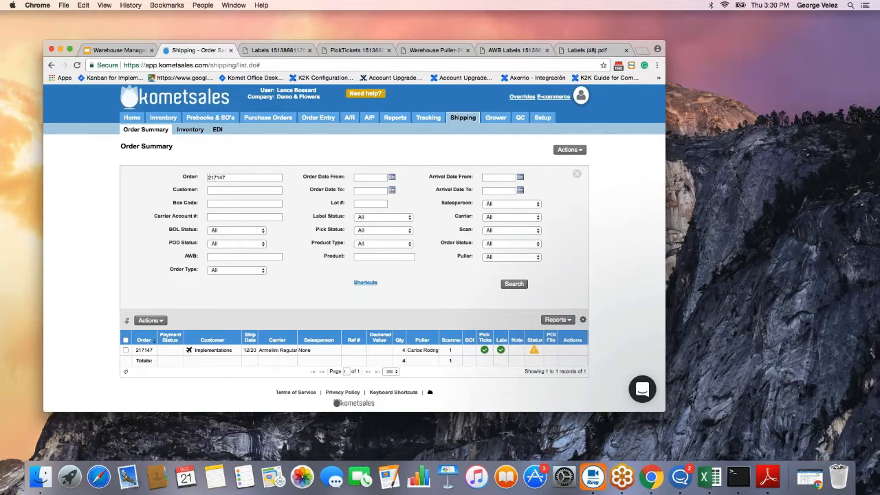
pyautogui.click(152, 320)
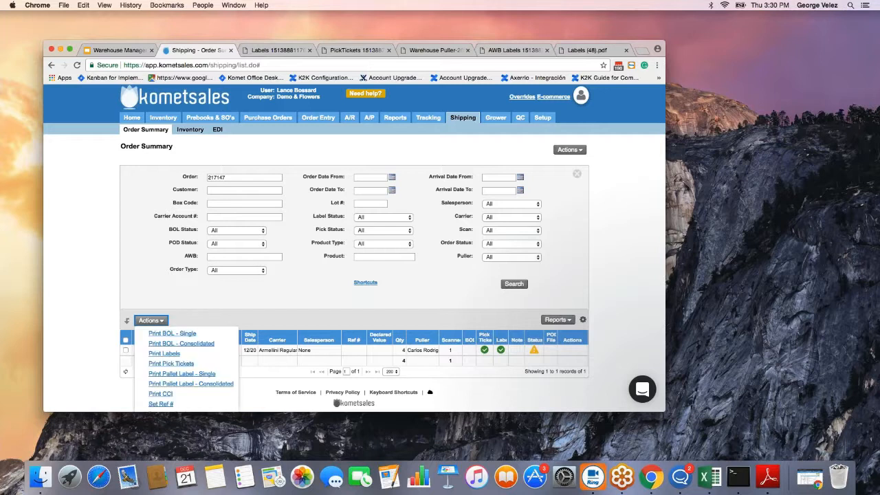
pyautogui.click(207, 322)
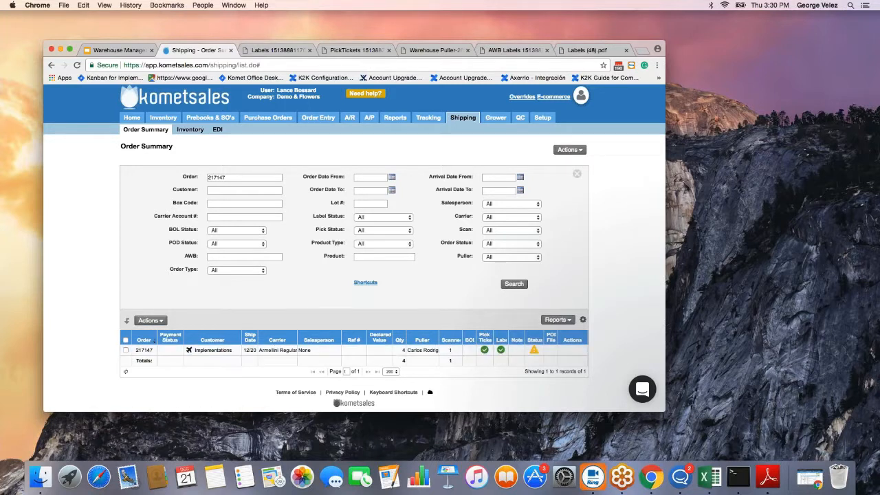
pyautogui.click(557, 319)
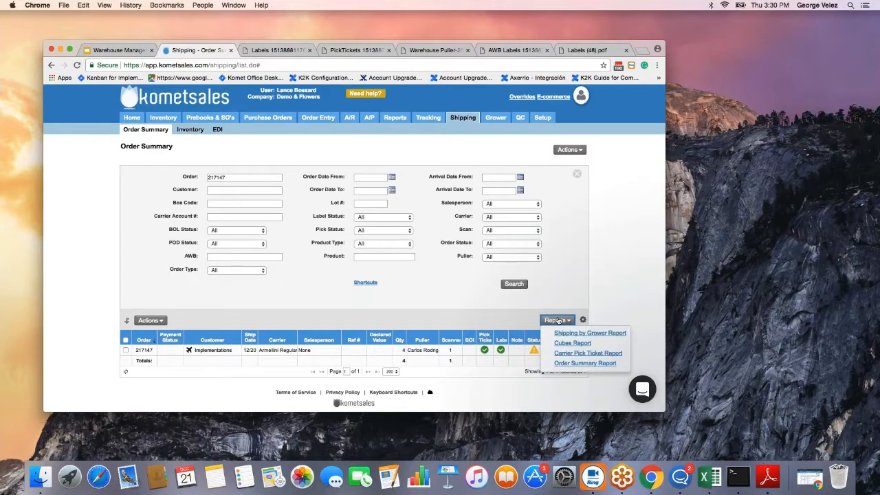
# Generate and open the Carrier Pick Ticket Report PDF for Armellini Regular, listing 4 Rose RED 50.
pyautogui.click(579, 353)
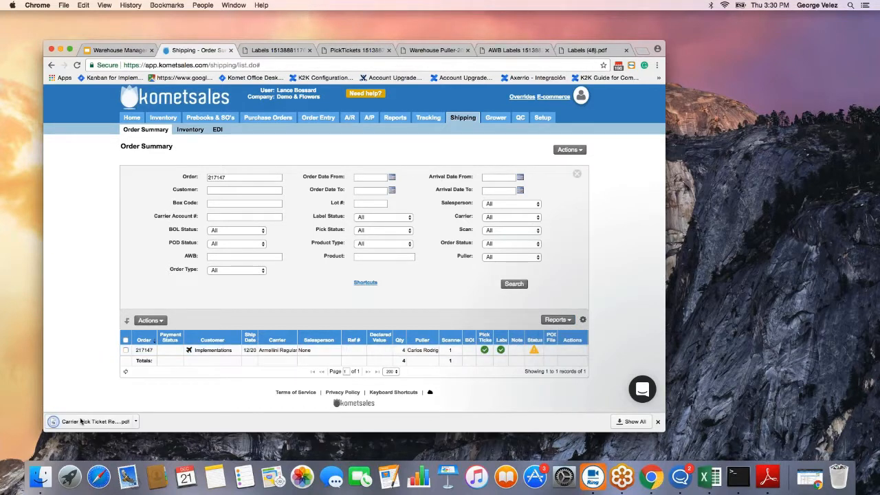
pyautogui.click(81, 422)
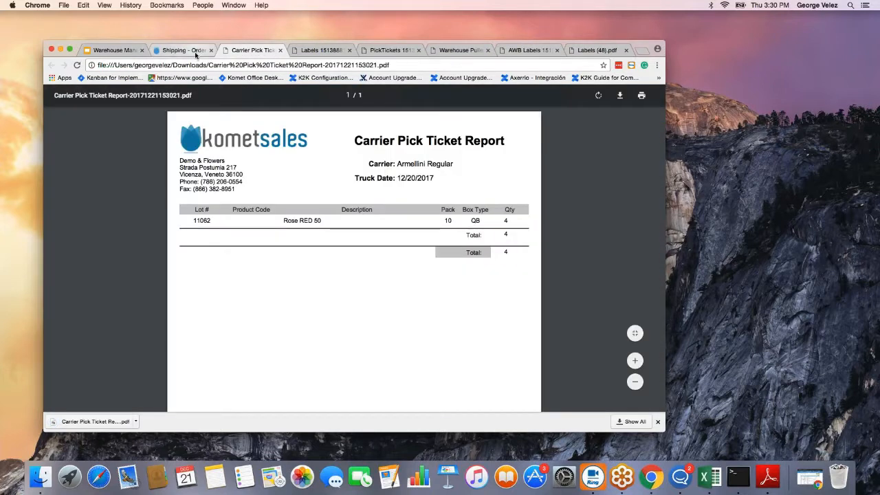
pyautogui.click(196, 54)
pyautogui.click(575, 150)
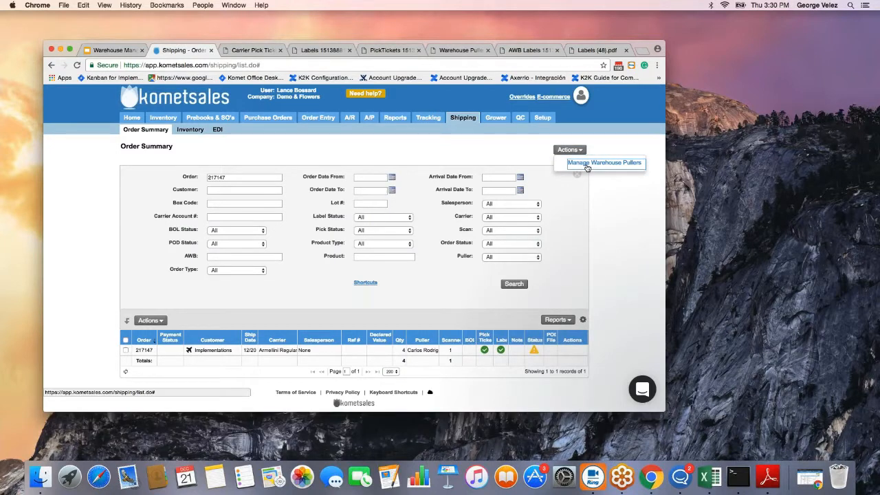
# Close the warehouse pullers manager and review the Carrier Pick Ticket PDF against order 217147's summary.
pyautogui.click(587, 165)
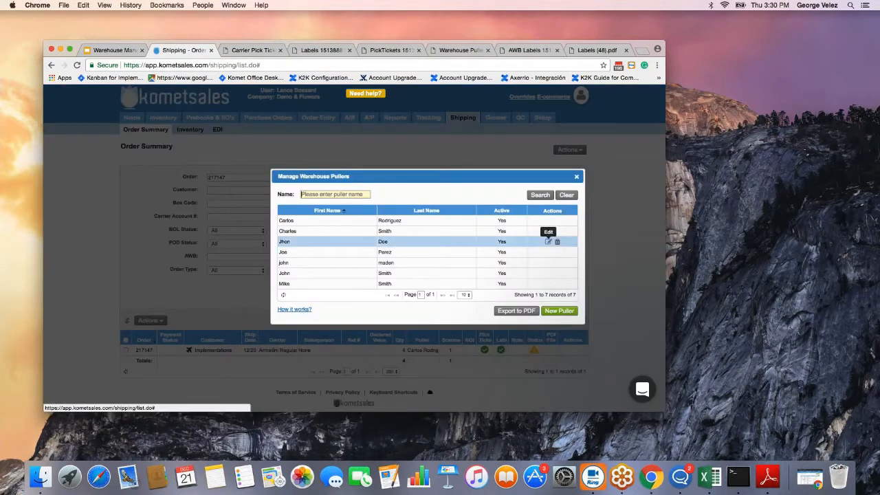
pyautogui.click(576, 176)
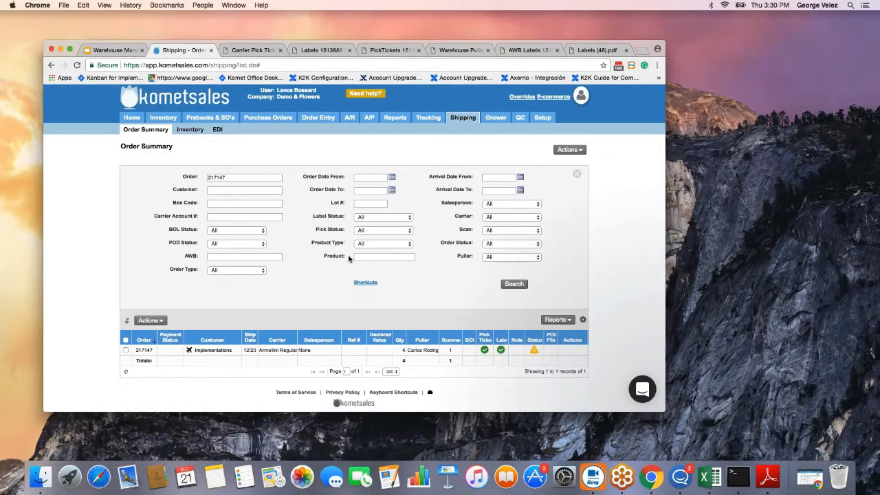
pyautogui.click(265, 51)
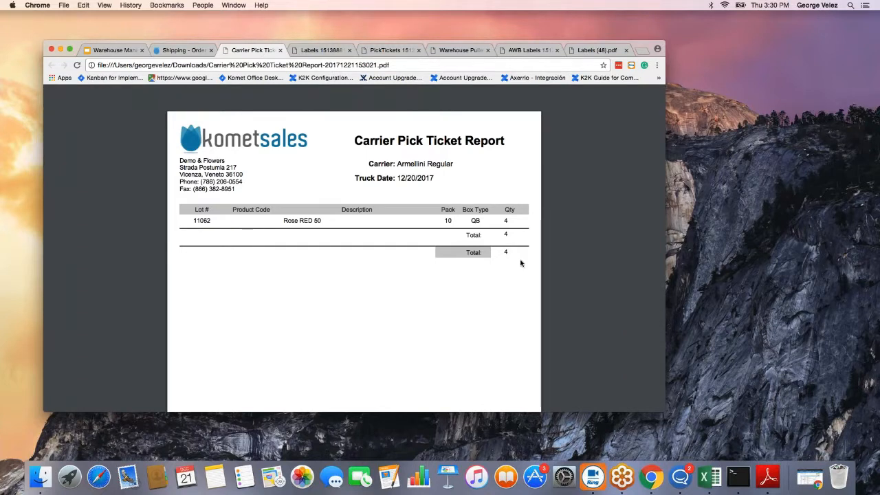
pyautogui.click(193, 52)
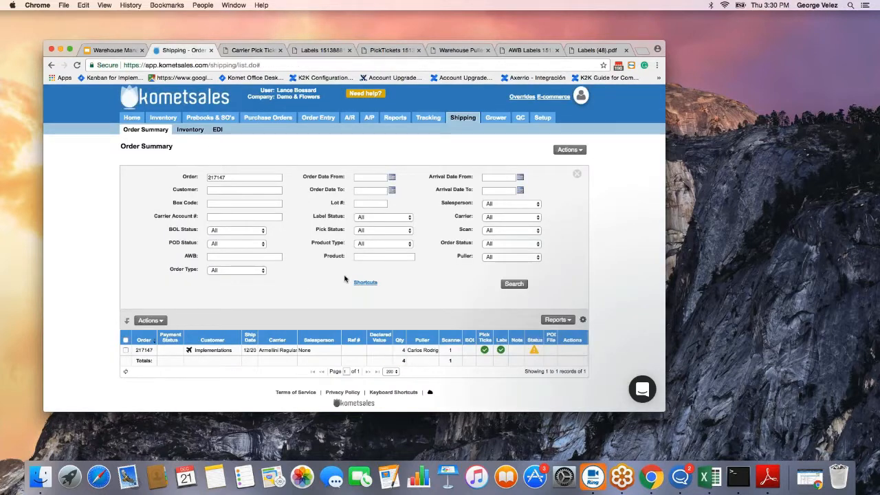
pyautogui.click(253, 50)
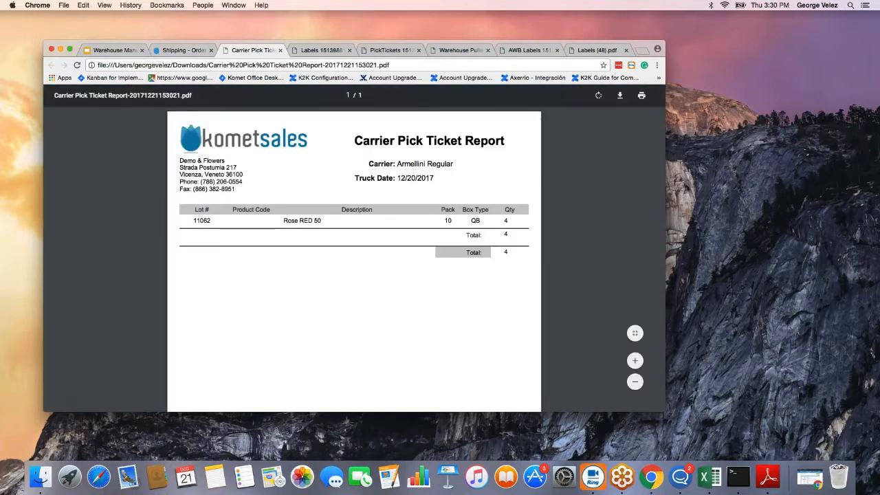
pyautogui.click(181, 50)
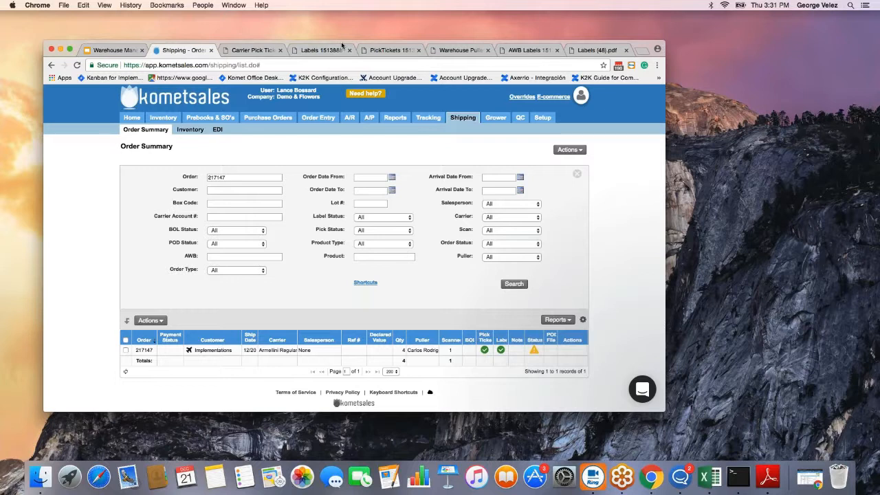
# Place the scanner terminal beside the Komet Sales order summary and focus its session.
pyautogui.moveTo(342, 46); pyautogui.dragTo(232, 41)
pyautogui.moveTo(636, 149); pyautogui.dragTo(711, 140)
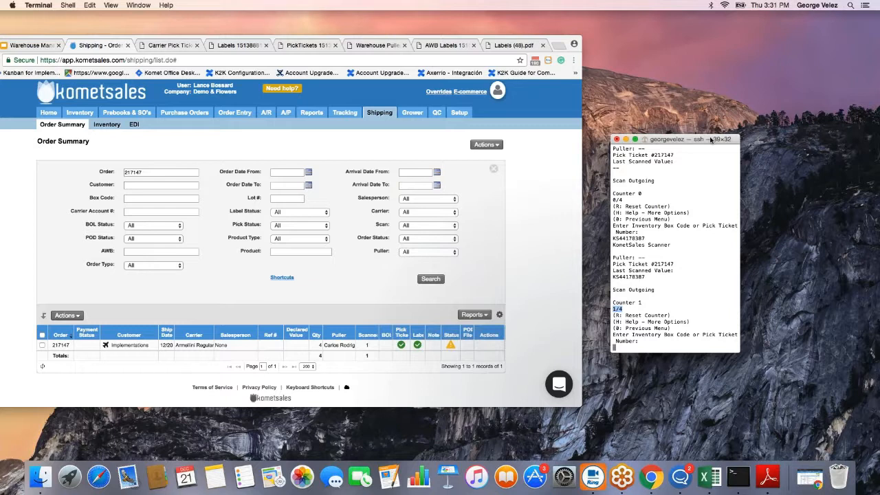
pyautogui.moveTo(660, 142); pyautogui.dragTo(616, 144)
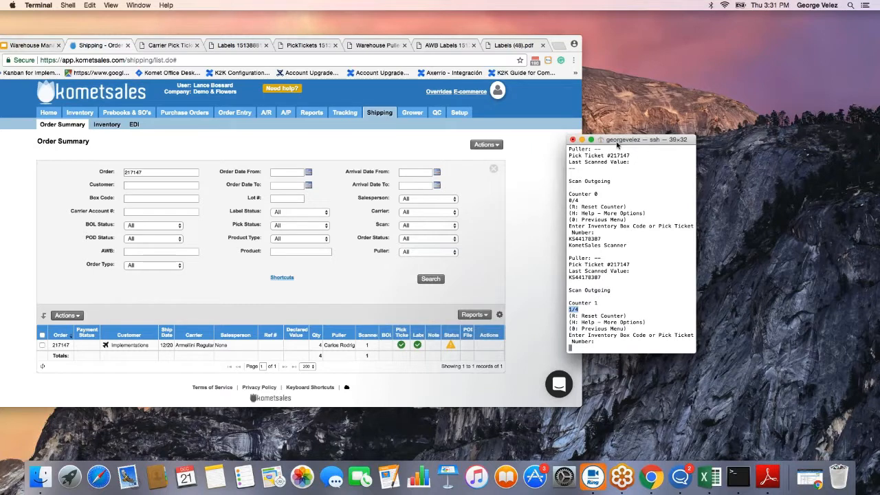
pyautogui.click(586, 348)
pyautogui.moveTo(578, 322); pyautogui.dragTo(591, 322)
# Run the scanner's missing-boxes check (h, m) for pick ticket pt217147, showing 0 missing.
pyautogui.write('h')
pyautogui.press('Return')
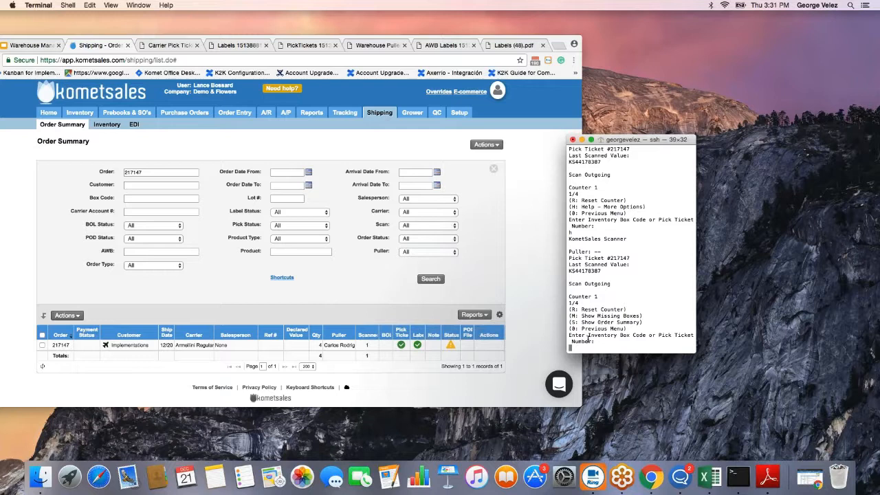
pyautogui.write('m')
pyautogui.press('Return')
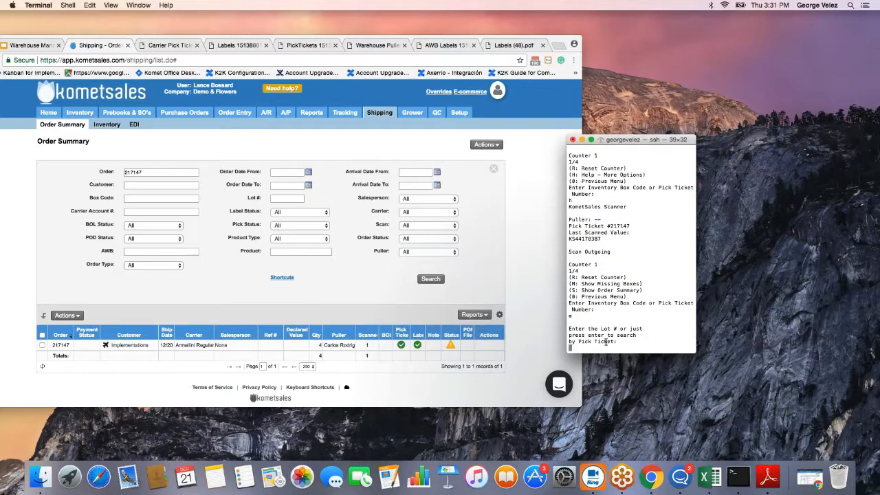
pyautogui.write('pt217147')
pyautogui.press('Return')
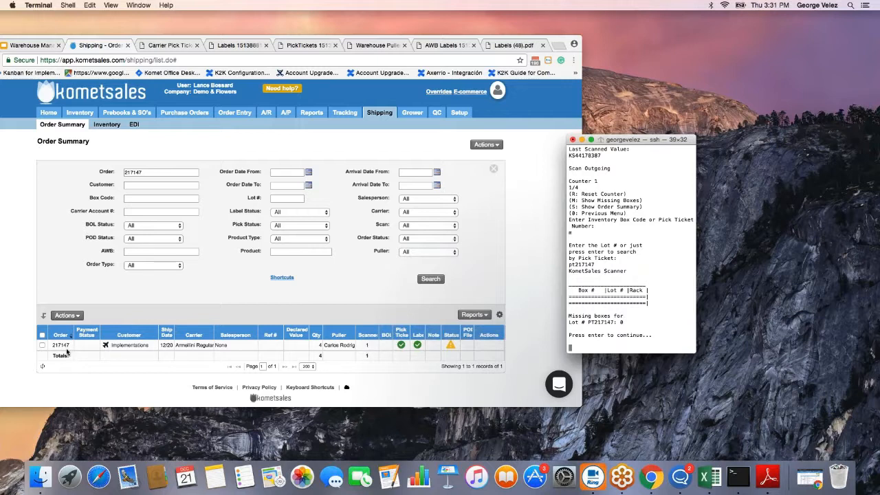
pyautogui.click(43, 367)
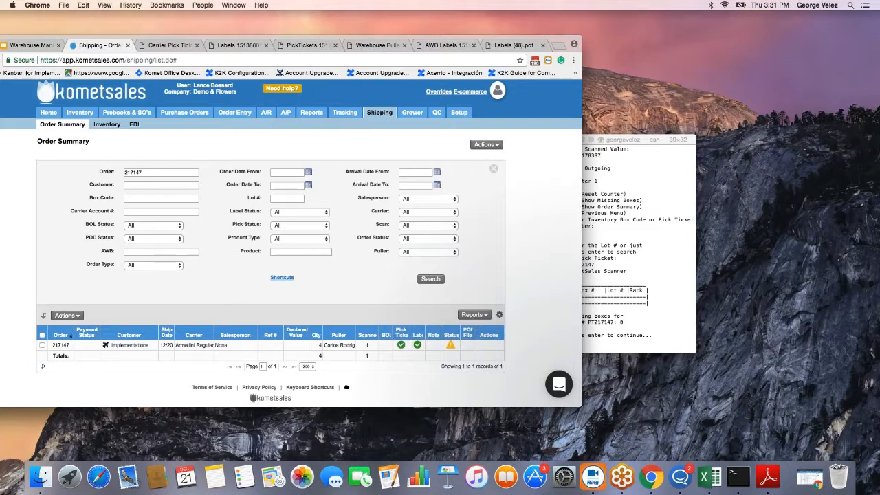
# Return to the scanner menu and scan pick ticket PT217147 at the prompt.
pyautogui.click(586, 347)
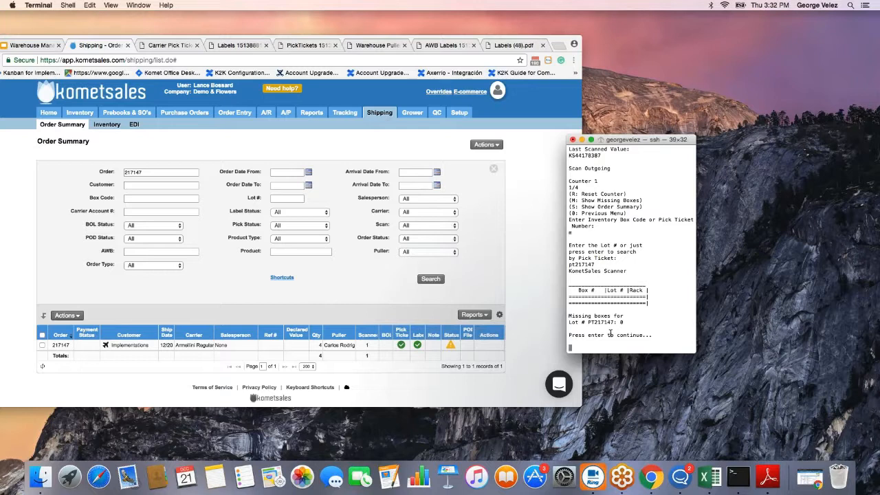
pyautogui.write('PT217147')
pyautogui.press('Return')
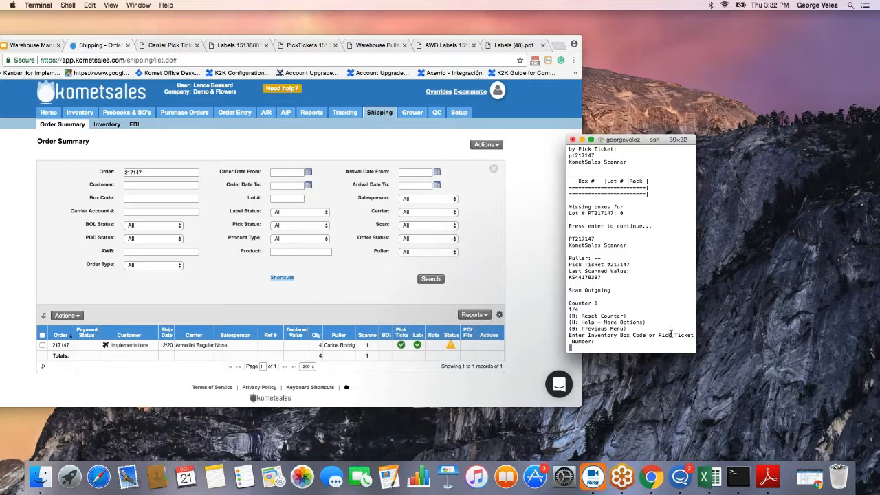
pyautogui.write('PT217147')
pyautogui.press('Return')
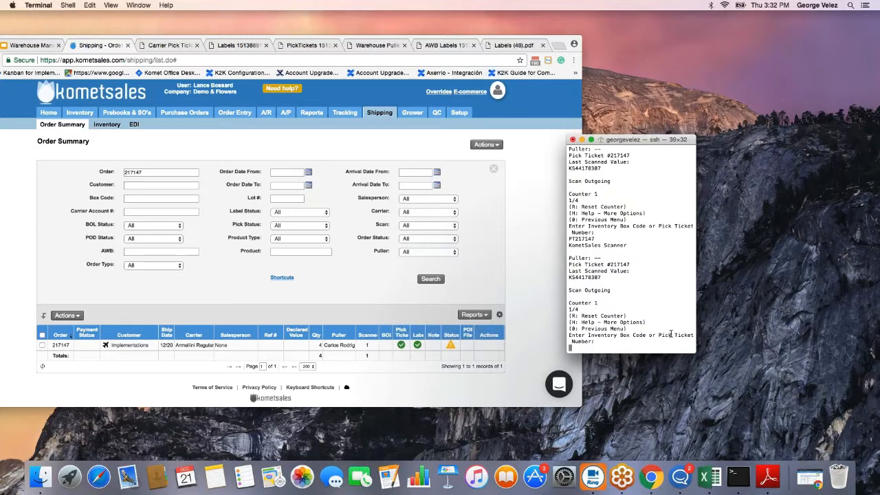
# Rerun the missing-boxes lookup for PT217147, again listing 0 missing boxes.
pyautogui.write('h')
pyautogui.press('Return')
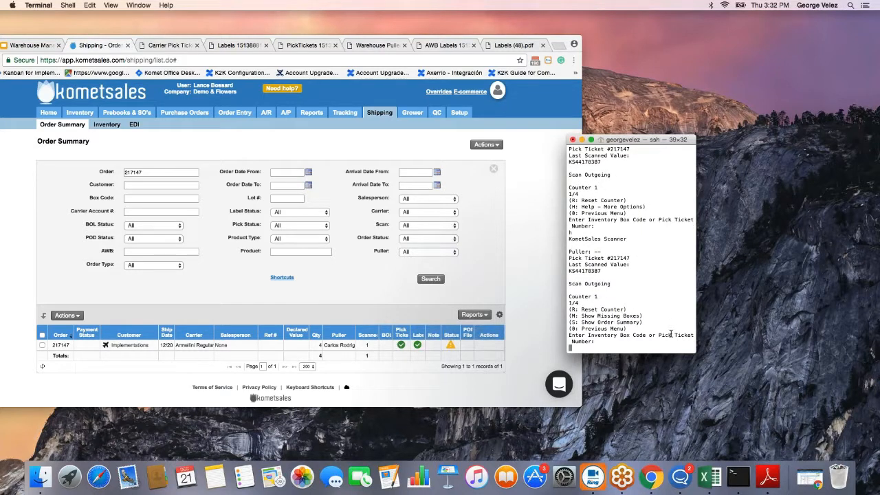
pyautogui.write('m')
pyautogui.press('Return')
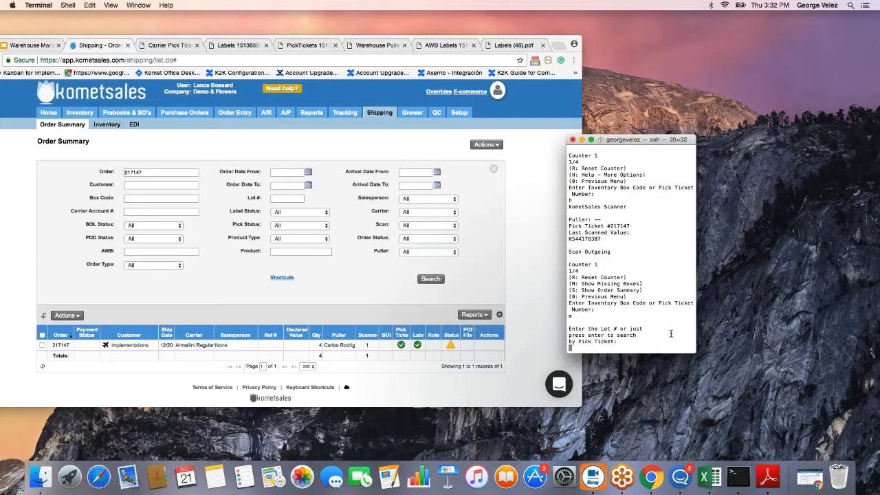
pyautogui.write('PT217147')
pyautogui.press('Return')
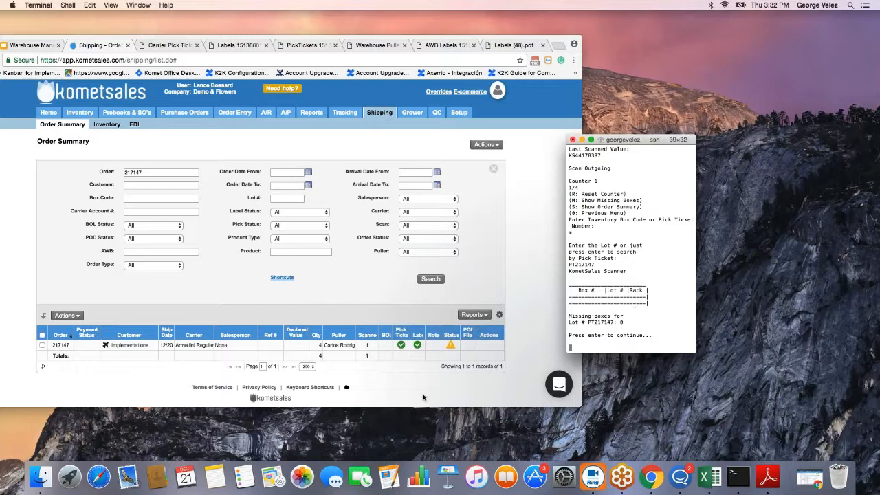
# Search the Order Summary for order 217148.
pyautogui.click(150, 175)
pyautogui.click(147, 173)
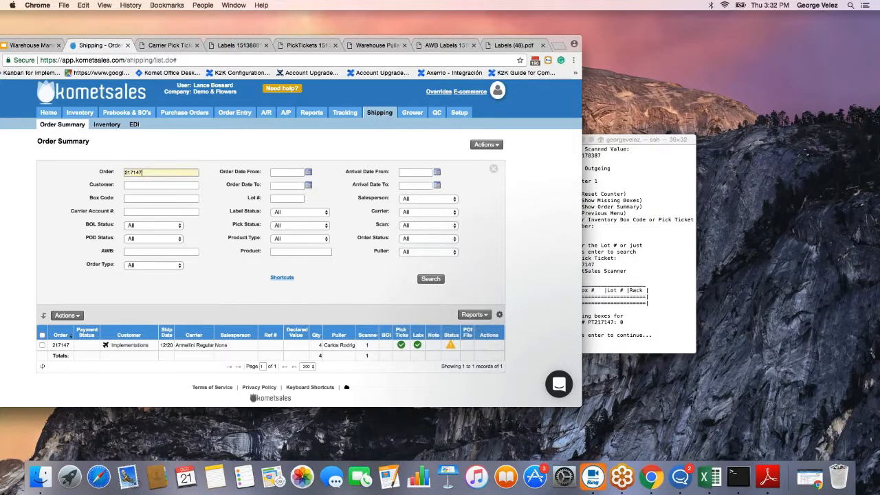
pyautogui.write('217148')
pyautogui.press('Tab')
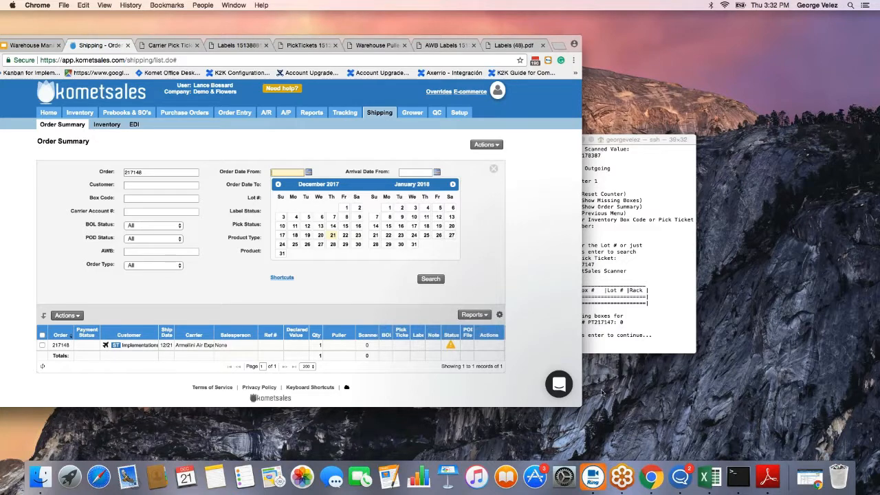
# Check the scanner's missing boxes for pick ticket PT217148.
pyautogui.click(607, 357)
pyautogui.click(588, 323)
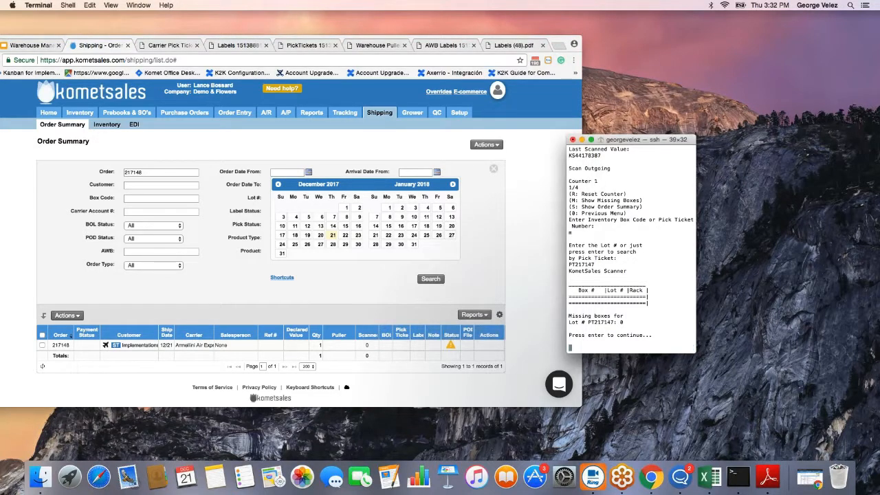
pyautogui.press('Return')
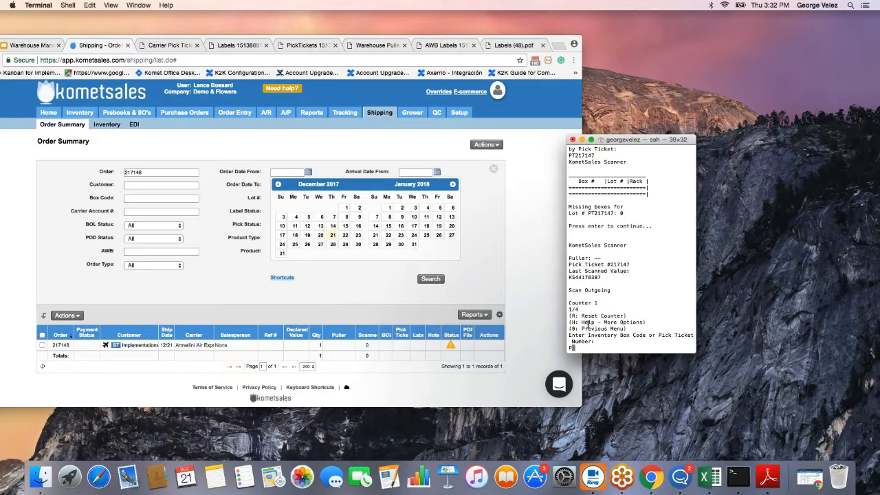
pyautogui.write('h')
pyautogui.press('Return')
pyautogui.write('m')
pyautogui.press('Return')
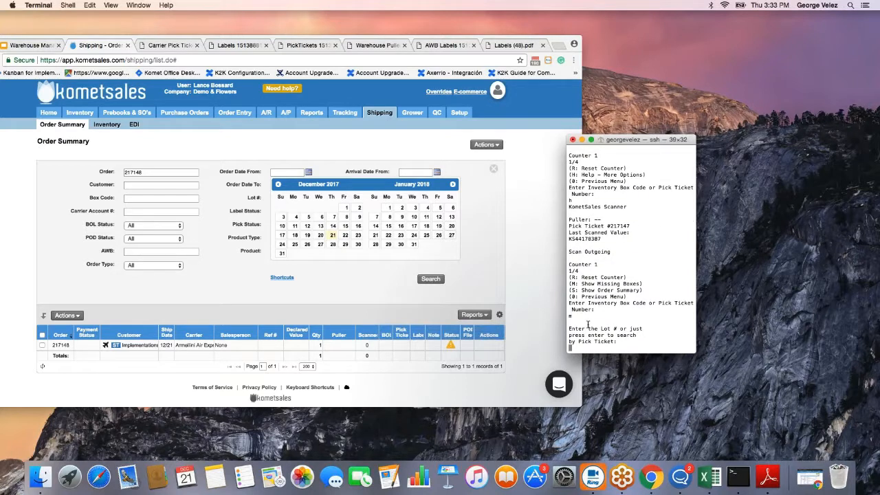
pyautogui.write('PT217148')
pyautogui.press('Return')
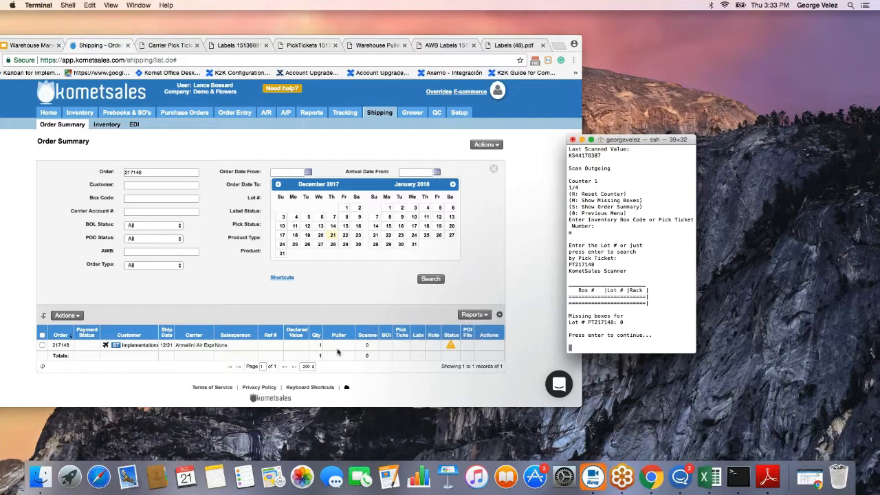
# Confirm the missing-boxes table is empty, then return to the scanner's extended options.
pyautogui.moveTo(570, 299); pyautogui.dragTo(641, 300)
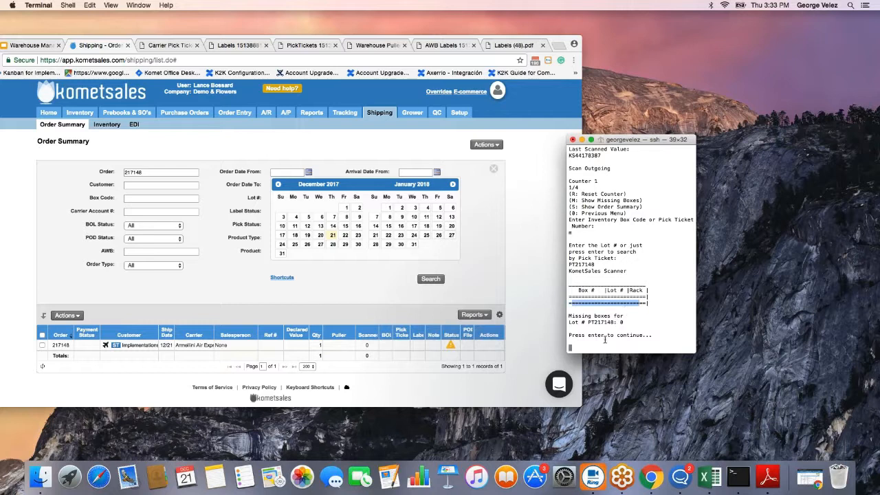
pyautogui.click(591, 347)
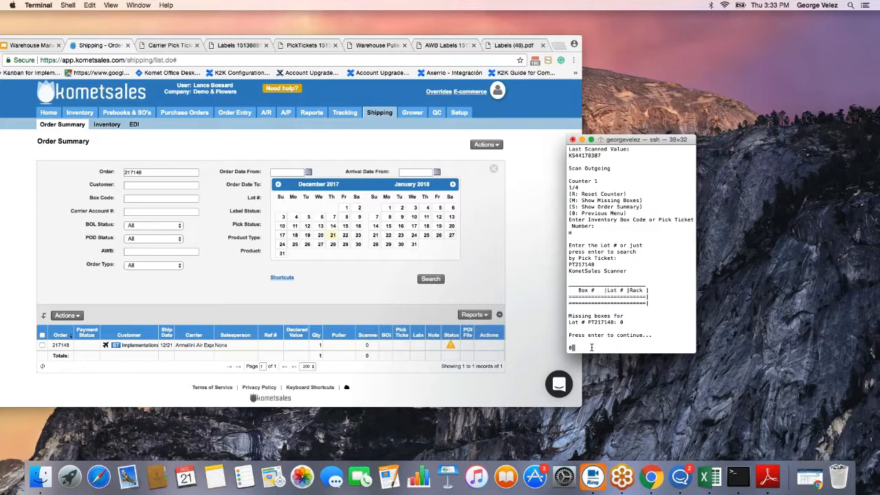
pyautogui.write('0')
pyautogui.press('Return')
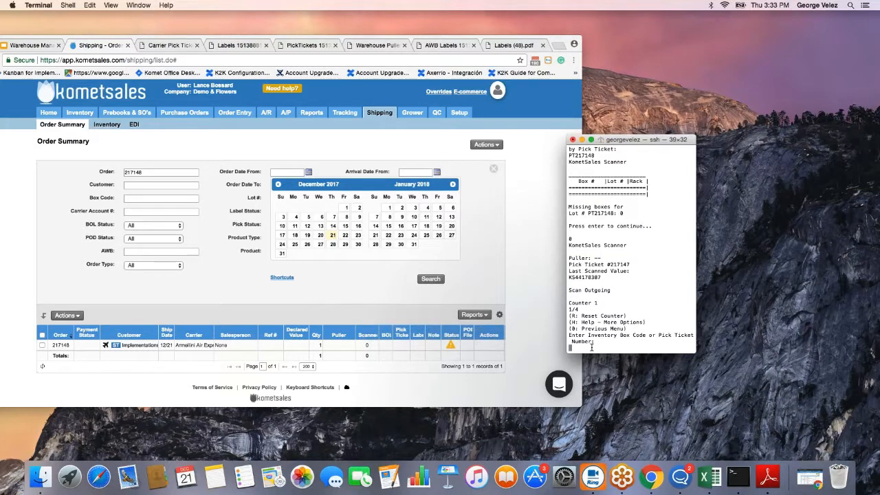
pyautogui.write('h')
pyautogui.press('Return')
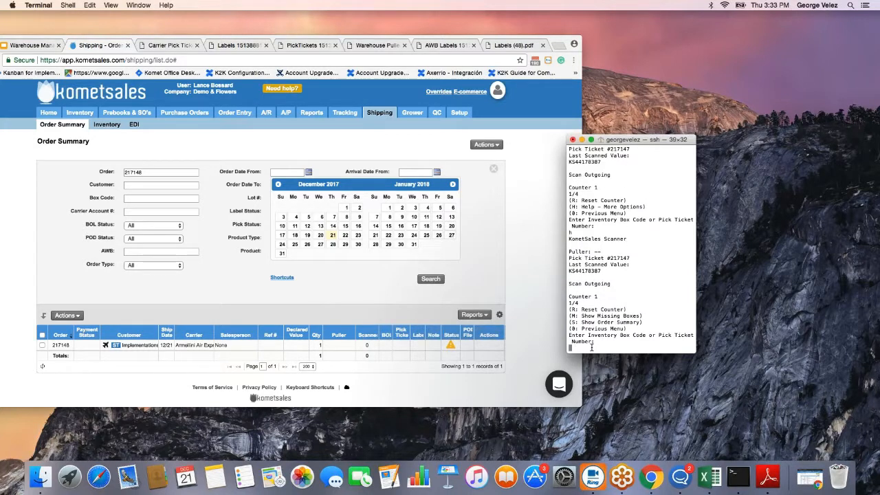
# Print the scanner's Order Summary (s) for 217147, showing 4 boxes with 1 scanned.
pyautogui.write('s')
pyautogui.press('Return')
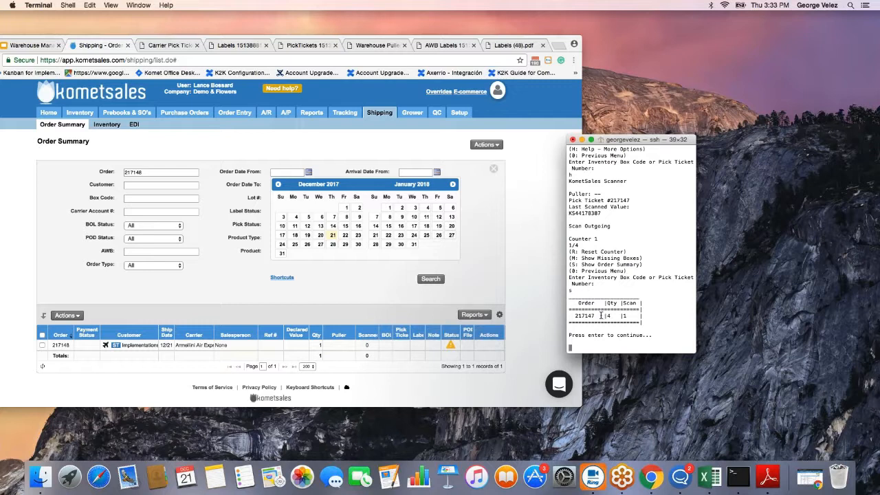
pyautogui.moveTo(594, 315); pyautogui.dragTo(574, 315)
pyautogui.doubleClick(610, 315)
pyautogui.doubleClick(624, 314)
pyautogui.scroll(5, 597, 318)
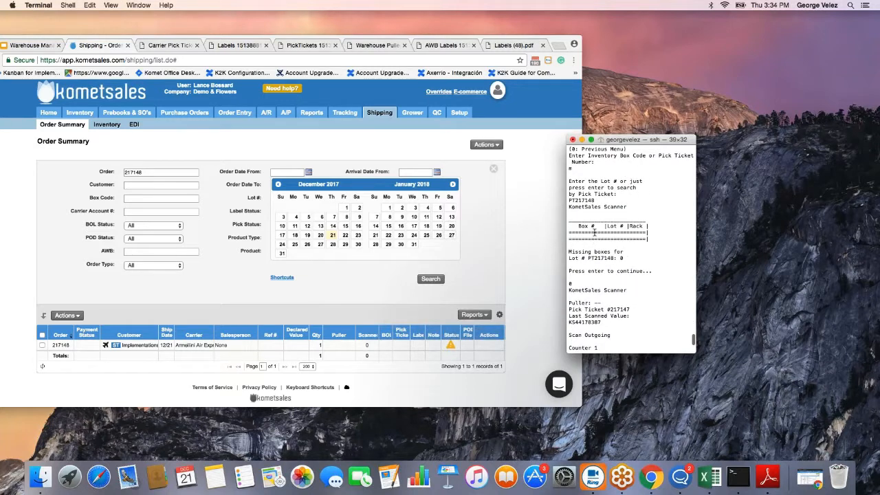
pyautogui.write('s')
pyautogui.press('Return')
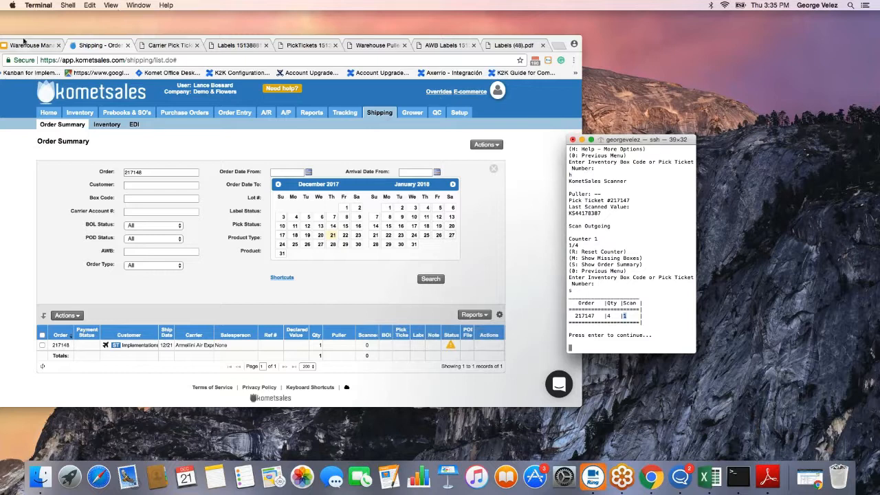
# Bring the browser to the front full-screen and open the Setup section's Customers page.
pyautogui.click(62, 39)
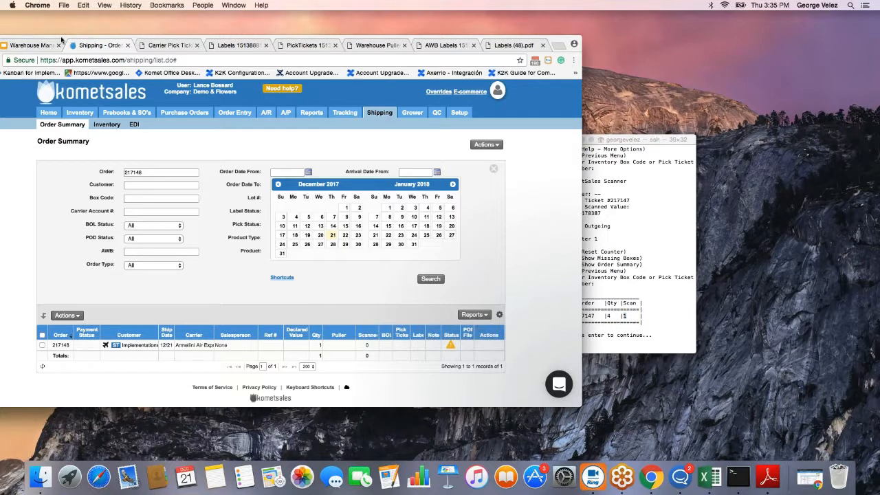
pyautogui.moveTo(61, 39); pyautogui.dragTo(86, 39)
pyautogui.click(44, 44)
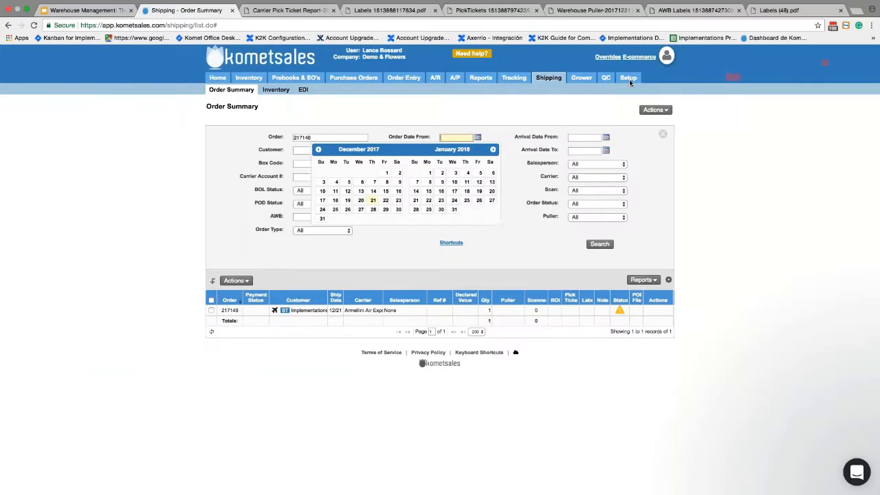
pyautogui.click(628, 78)
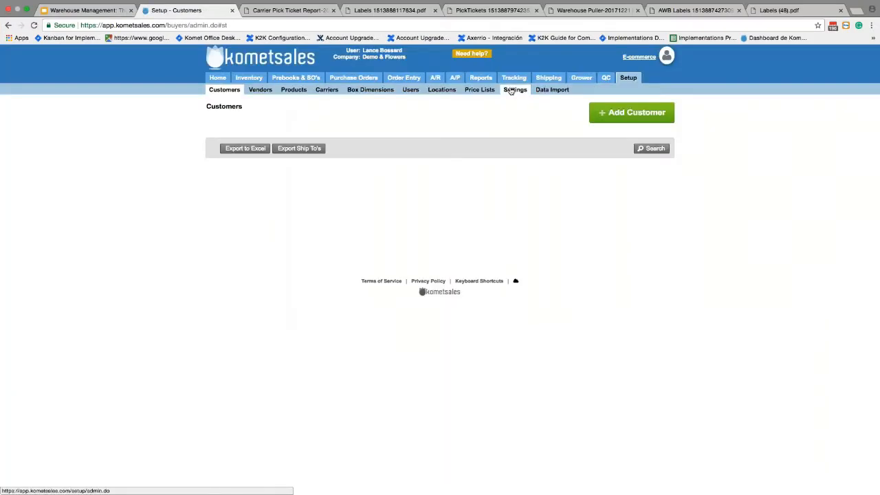
# Check the Scanner Options setting for manually marking boxes as received, then close the dialog.
pyautogui.click(513, 95)
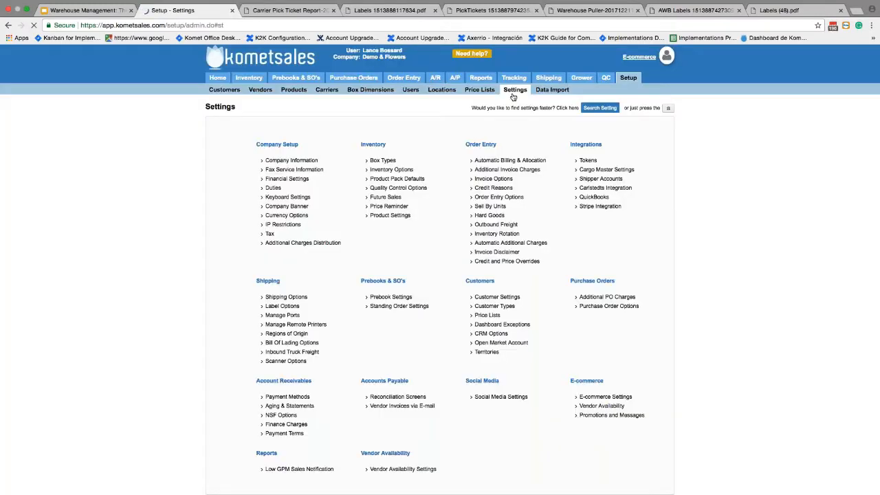
pyautogui.click(281, 362)
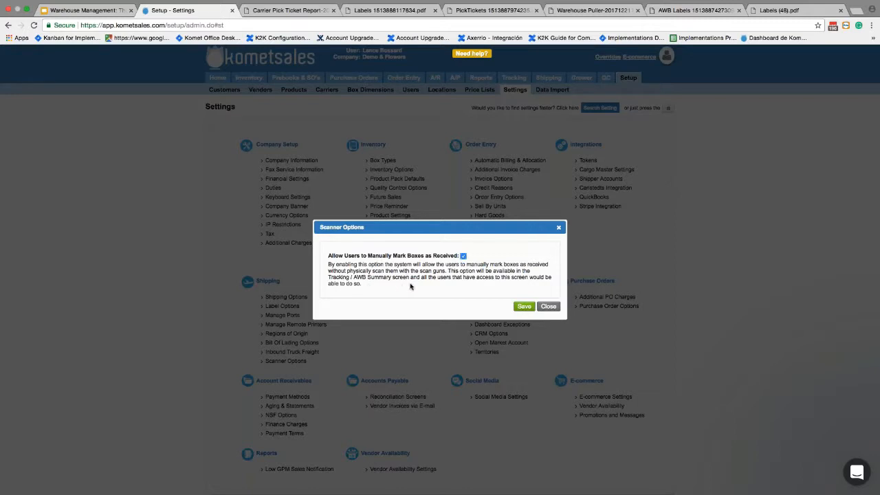
pyautogui.click(560, 228)
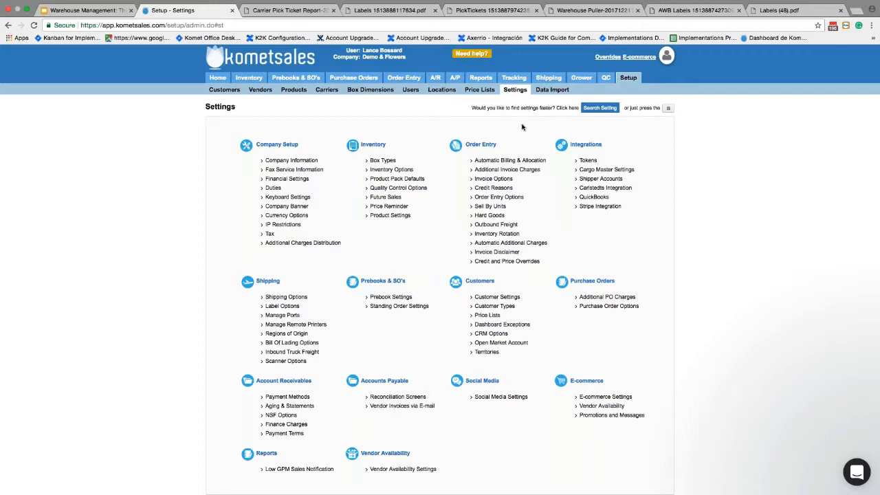
# On the Tracking AWB Summary, view the air waybill's comments, then its Actions list with Receive AWB.
pyautogui.click(515, 78)
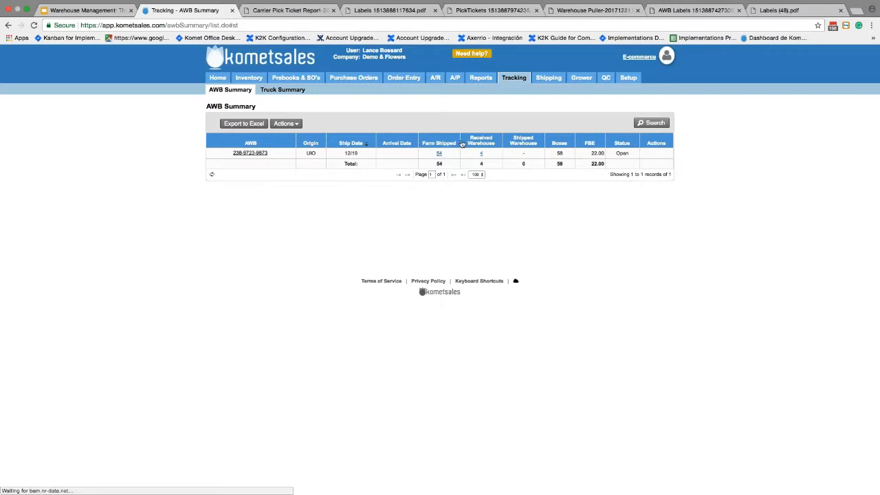
pyautogui.click(659, 152)
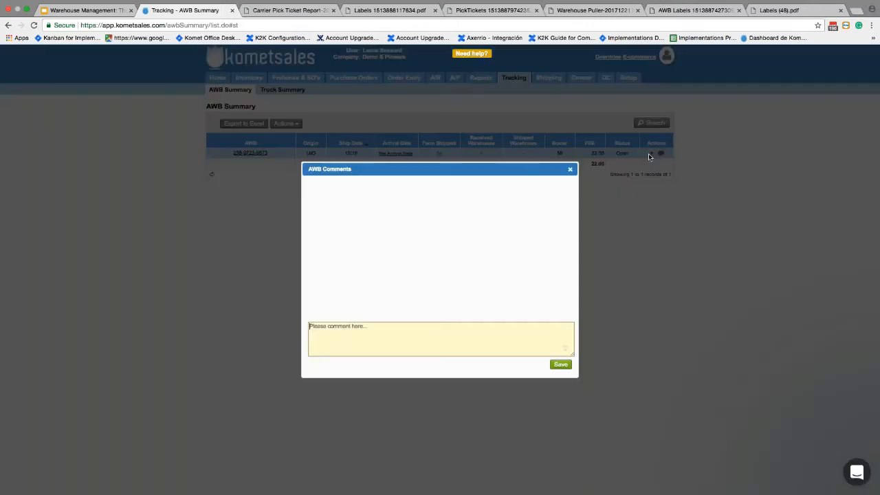
pyautogui.click(571, 169)
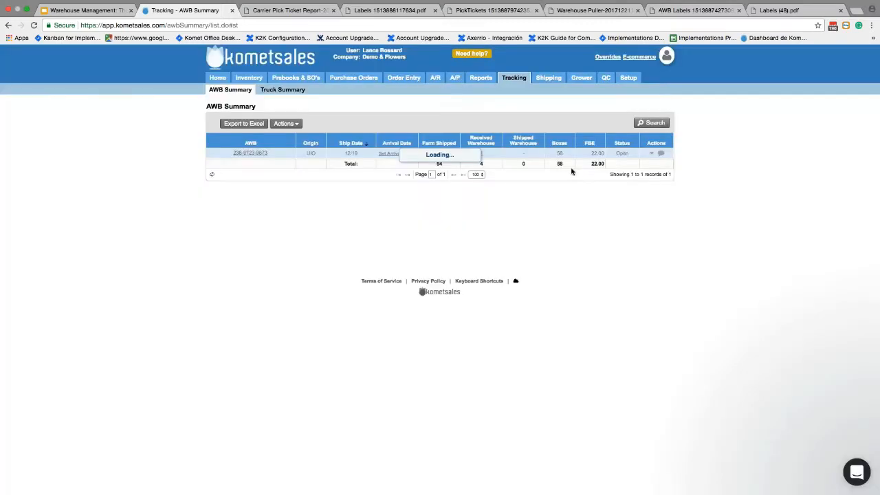
pyautogui.click(651, 153)
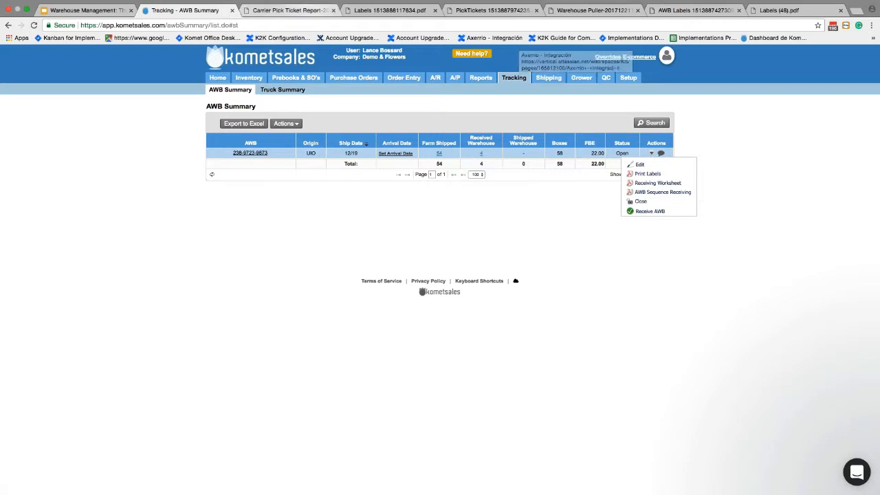
pyautogui.moveTo(620, 83)
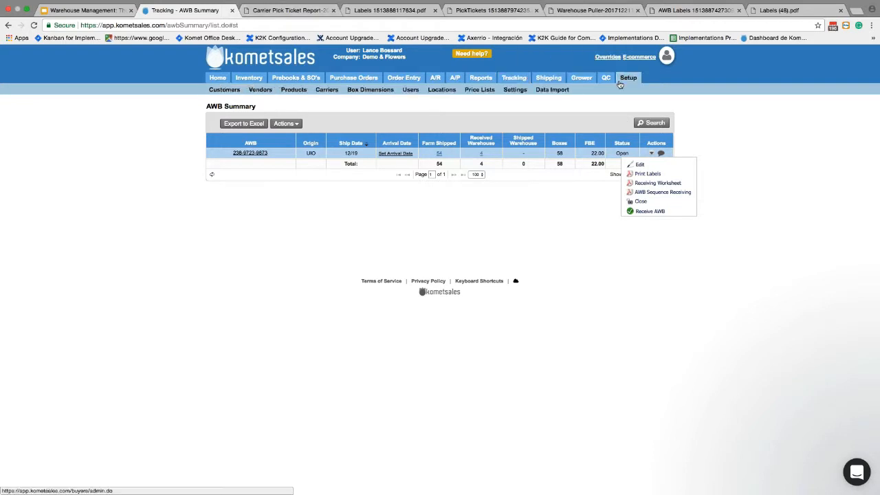
# Save the Scanner Options with manual marking of boxes as received turned off.
pyautogui.keyDown('super'); pyautogui.click(515, 90); pyautogui.keyUp('super')
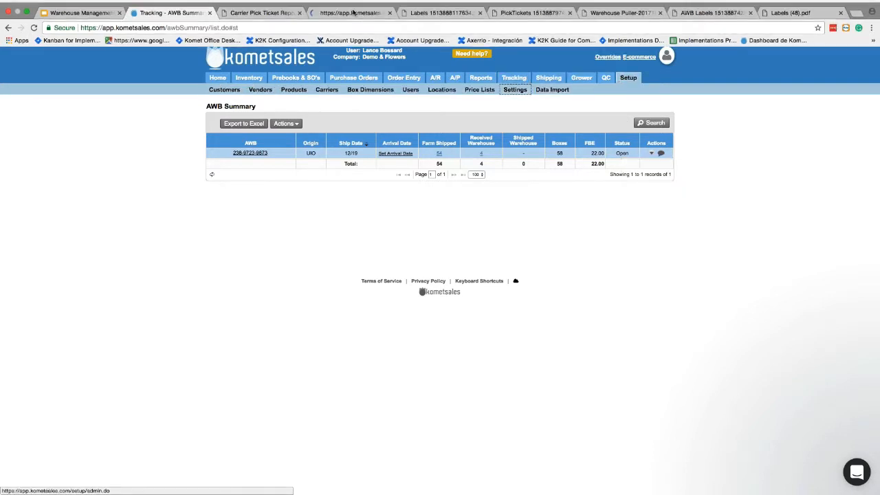
pyautogui.click(354, 21)
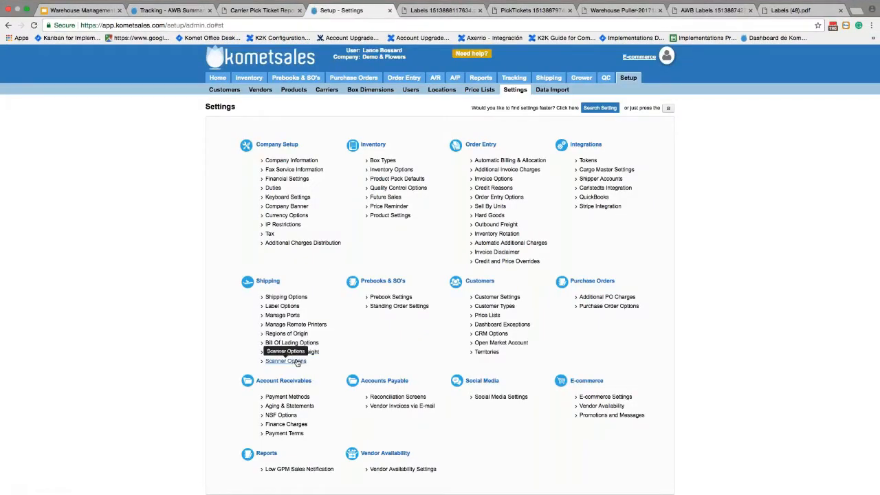
pyautogui.click(295, 361)
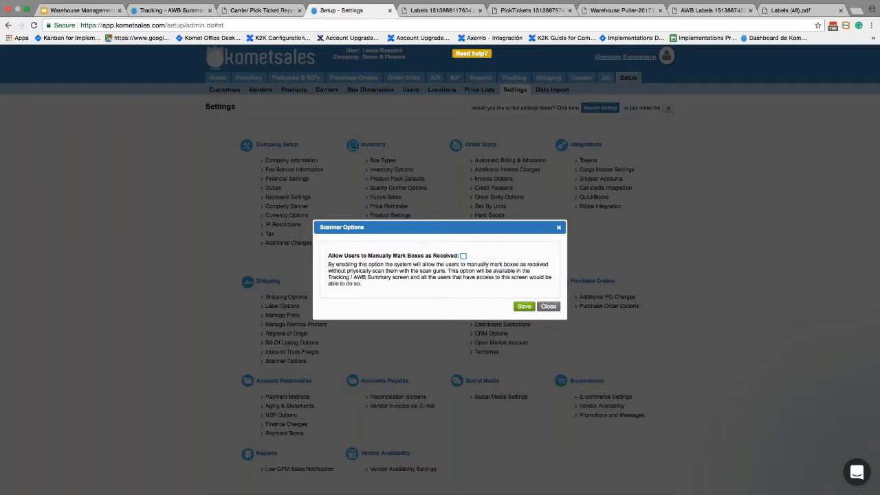
pyautogui.click(521, 307)
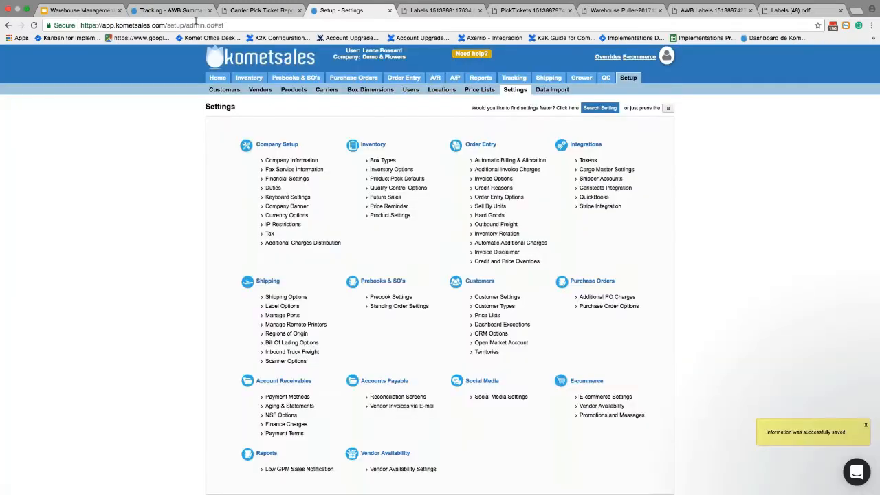
# Refresh the air waybill table and reload the AWB Summary page.
pyautogui.click(169, 10)
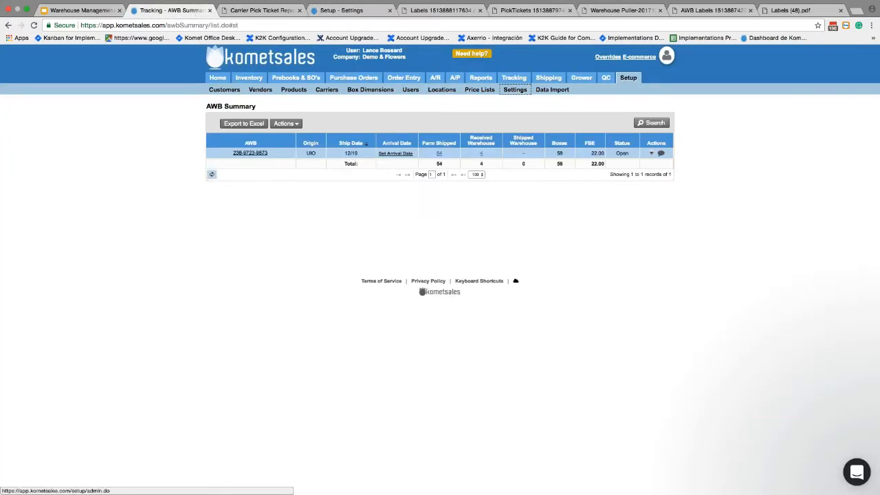
pyautogui.click(212, 174)
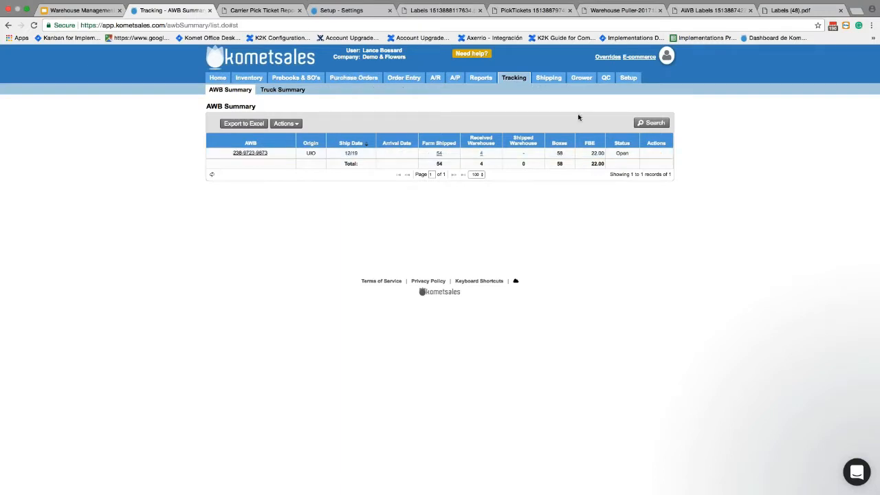
pyautogui.click(254, 25)
pyautogui.press('Return')
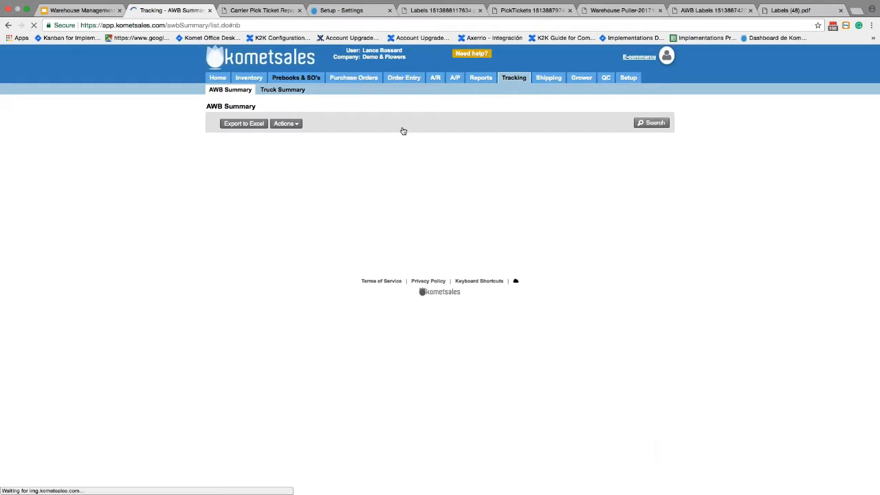
# Re-check the AWB actions, then re-enable and save manual marking of boxes as received.
pyautogui.click(652, 153)
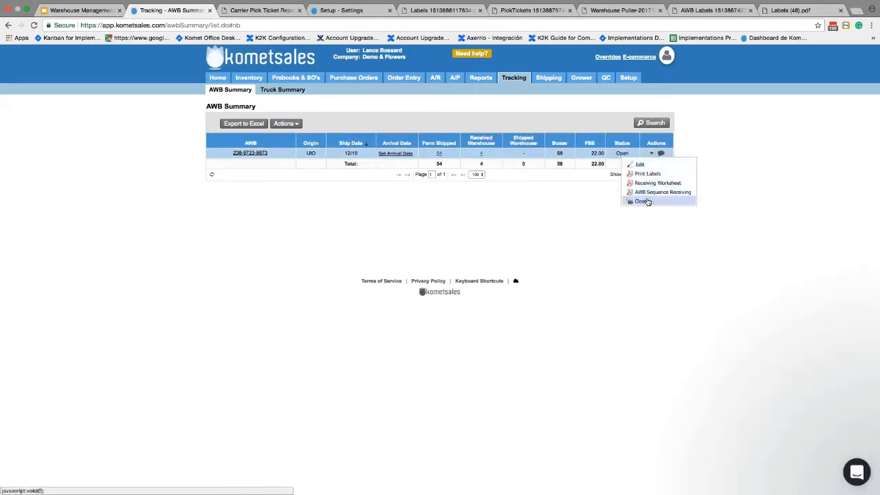
pyautogui.click(648, 194)
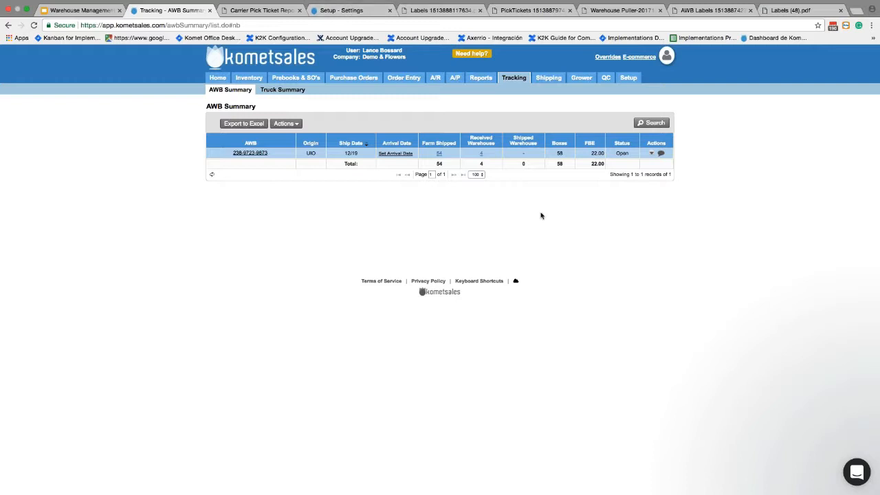
pyautogui.click(342, 10)
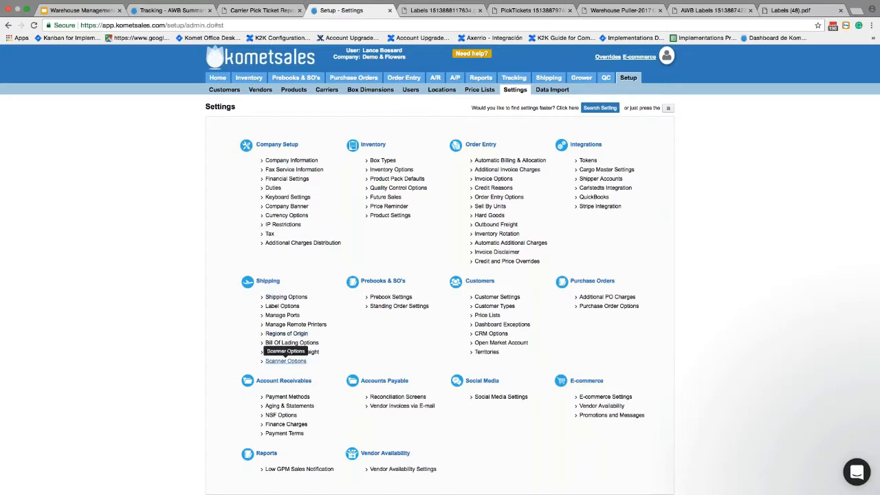
pyautogui.click(286, 361)
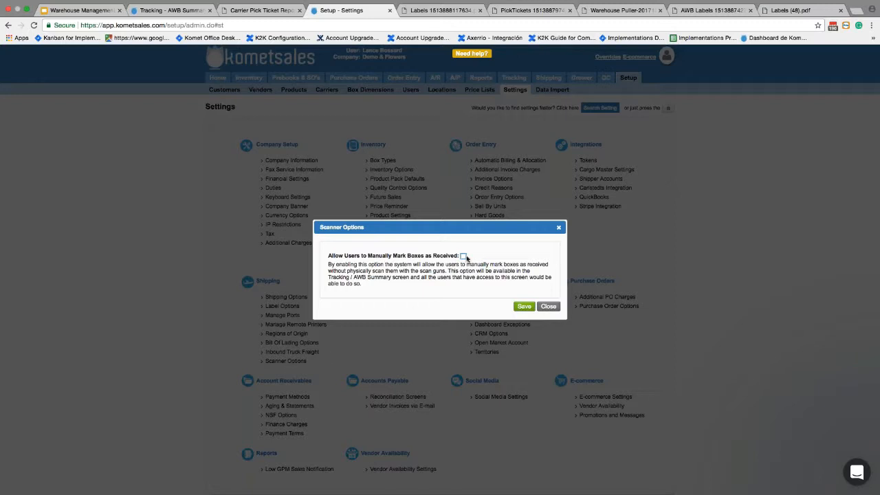
pyautogui.click(464, 255)
pyautogui.click(524, 306)
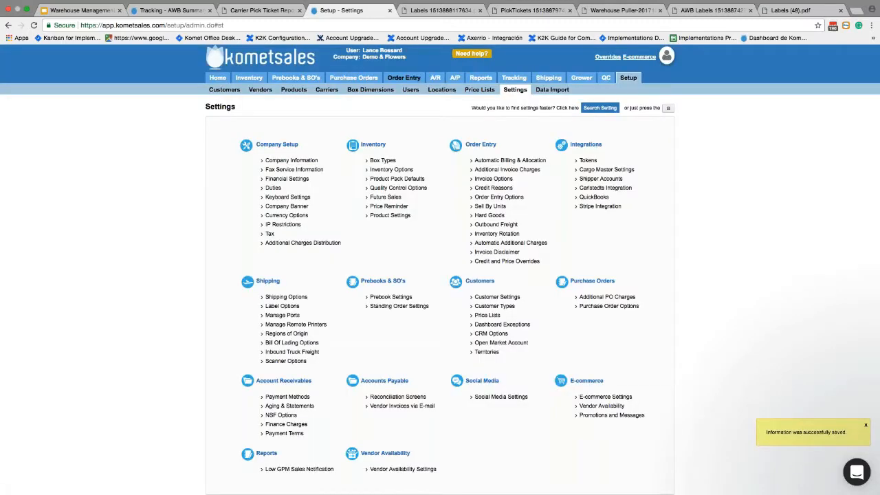
pyautogui.click(198, 9)
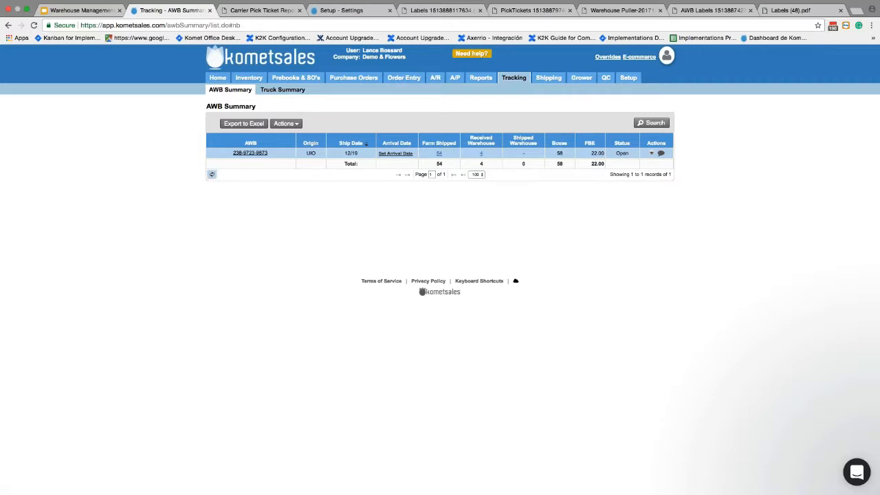
# Reload the AWB Summary page and check the air waybill's actions list.
pyautogui.press('super+l')
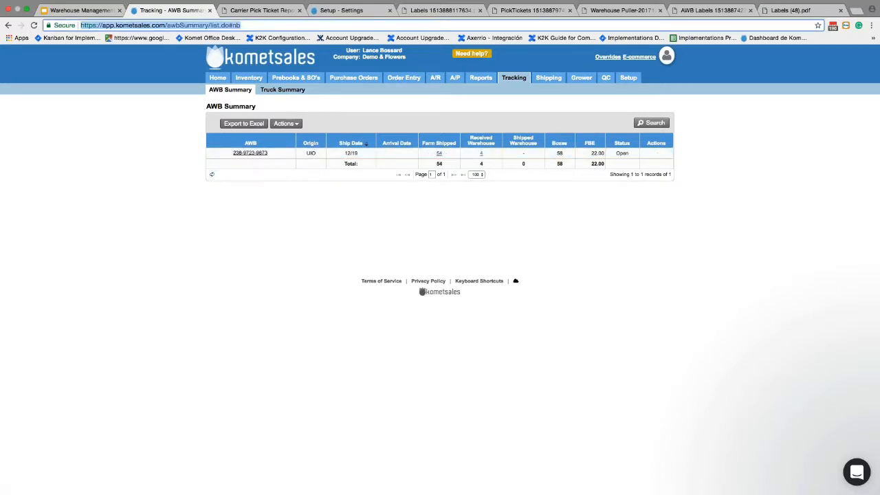
pyautogui.press('Return')
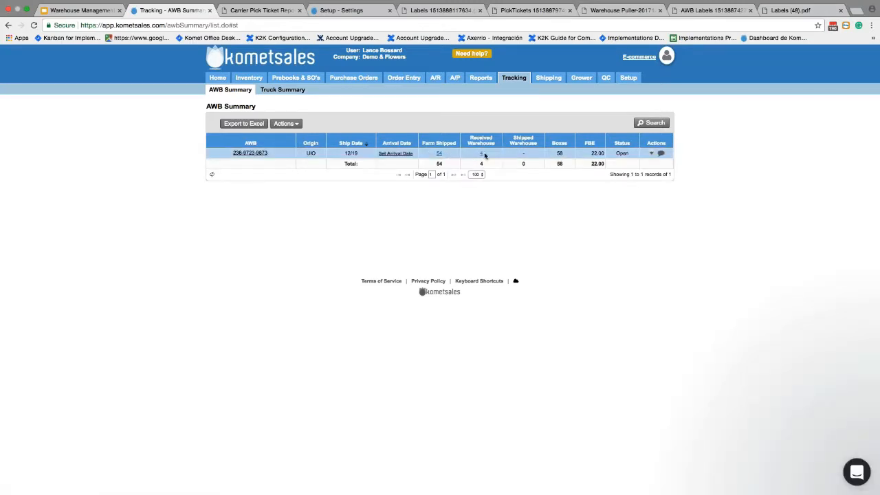
pyautogui.click(653, 155)
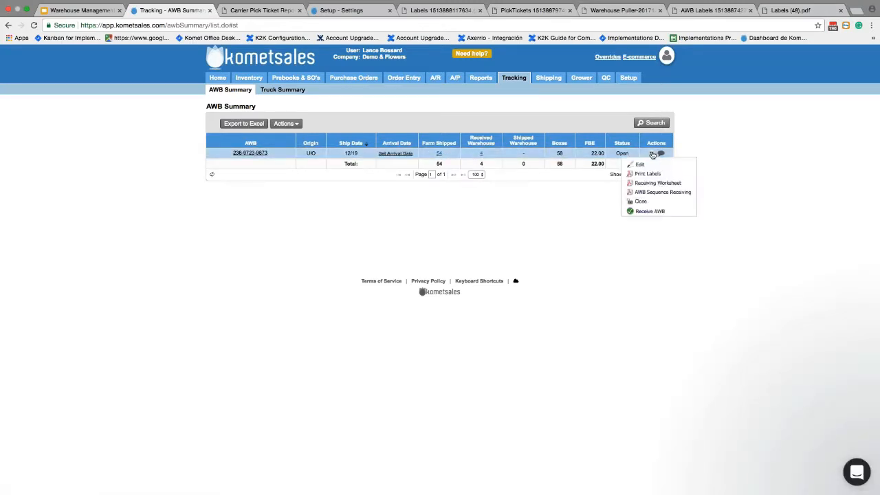
pyautogui.click(646, 212)
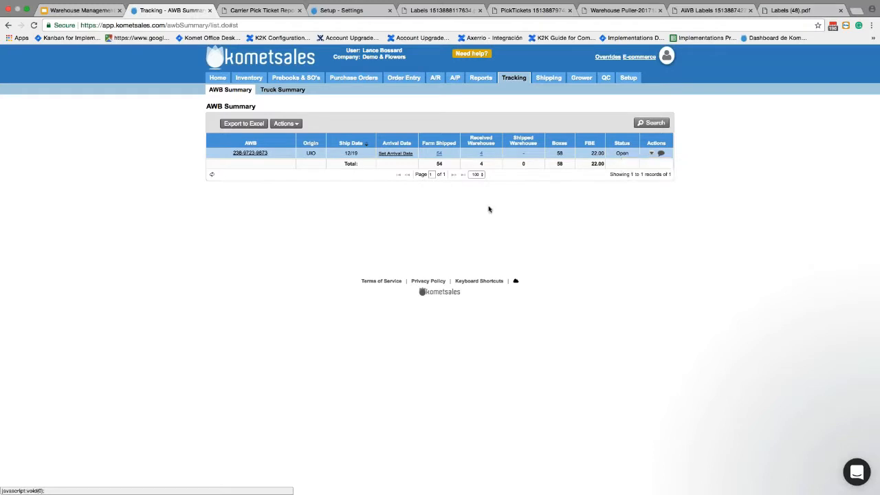
pyautogui.click(652, 153)
# Receive the whole air waybill, which marks 0 boxes, then refresh the summary table.
pyautogui.click(652, 153)
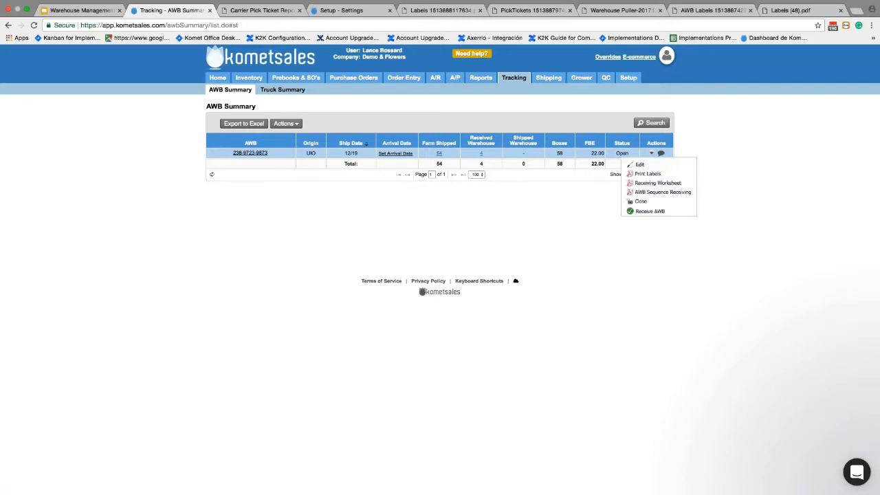
pyautogui.click(640, 213)
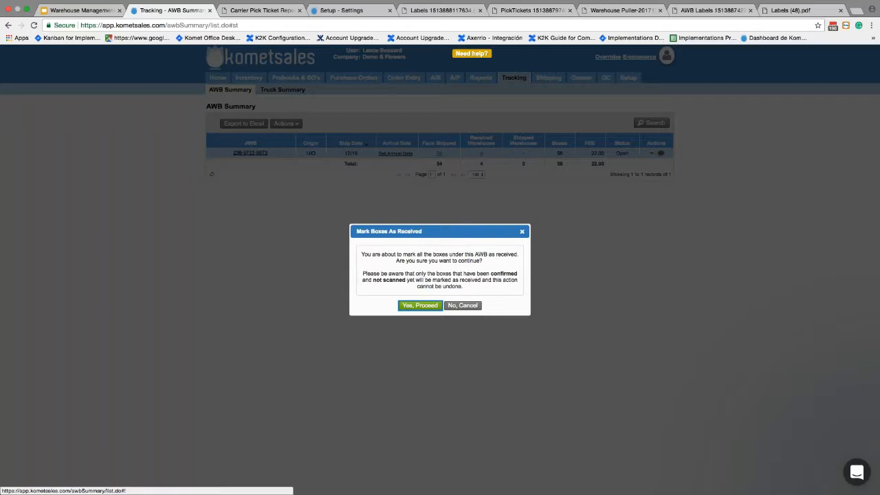
pyautogui.click(420, 305)
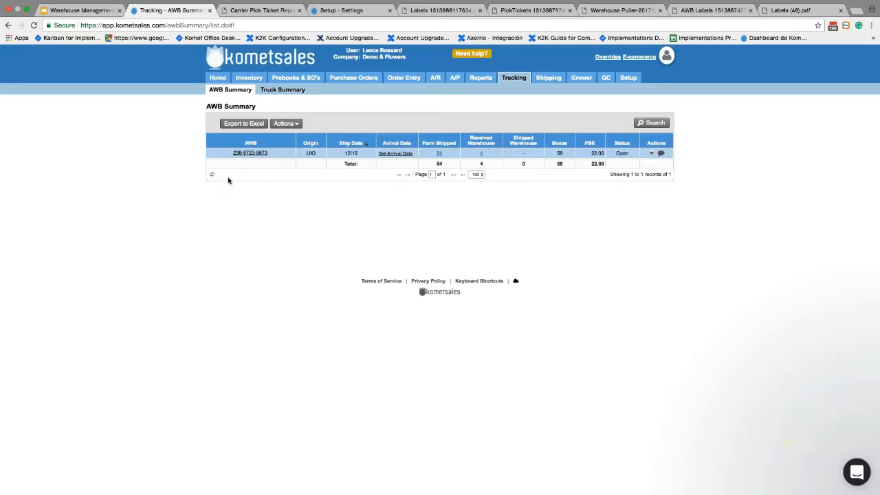
pyautogui.click(212, 176)
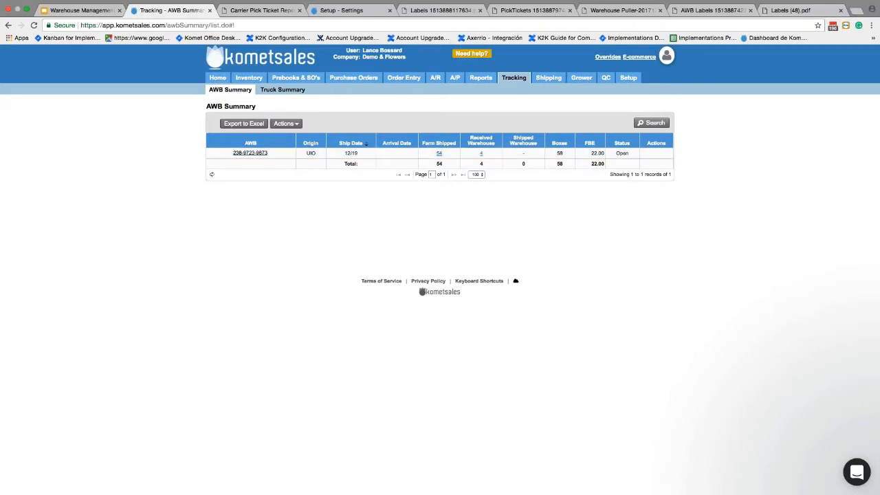
pyautogui.click(348, 26)
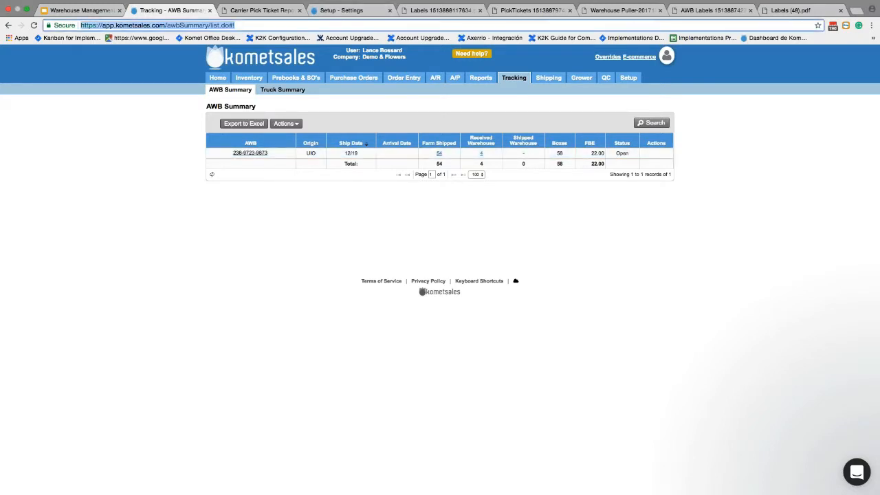
pyautogui.press('Return')
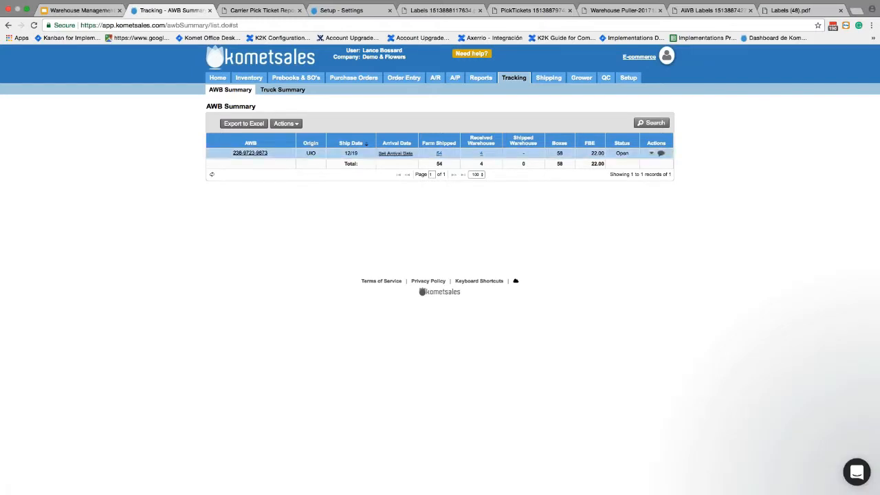
pyautogui.click(652, 153)
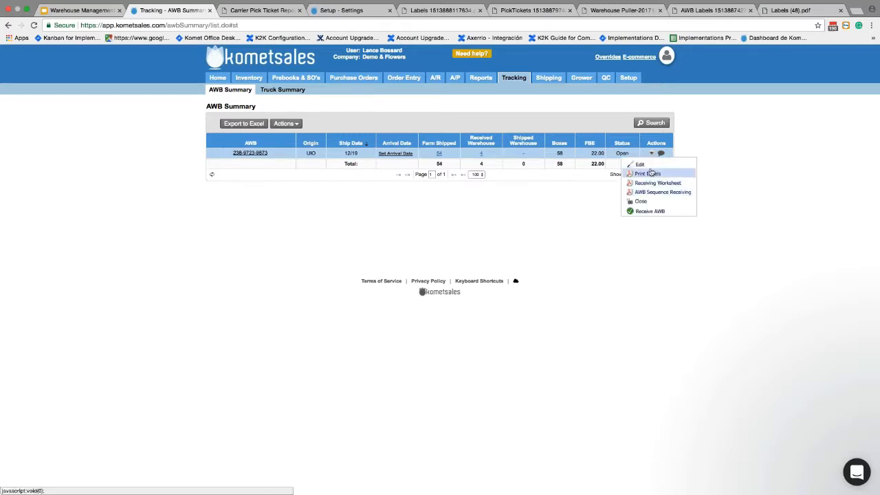
pyautogui.click(212, 174)
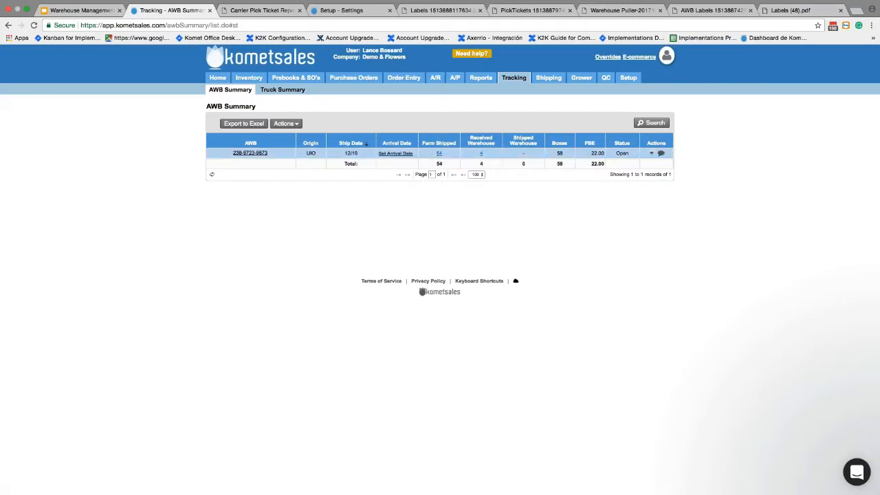
pyautogui.click(651, 153)
pyautogui.click(638, 211)
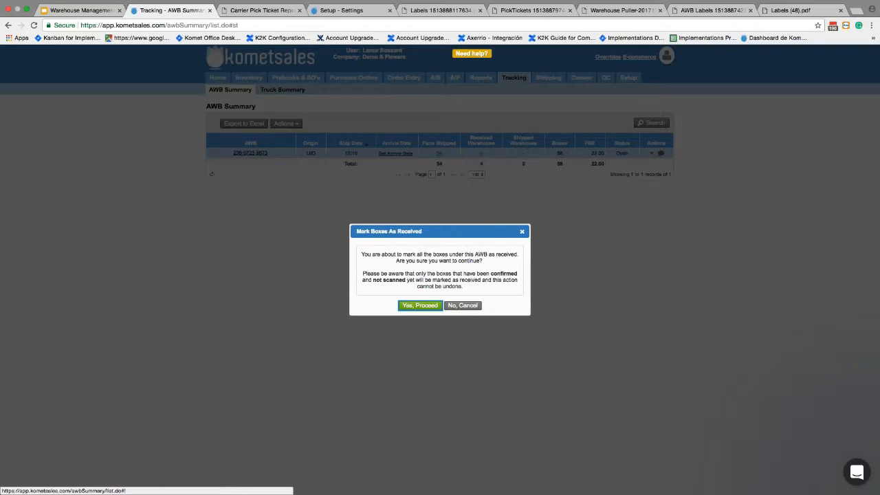
pyautogui.click(522, 232)
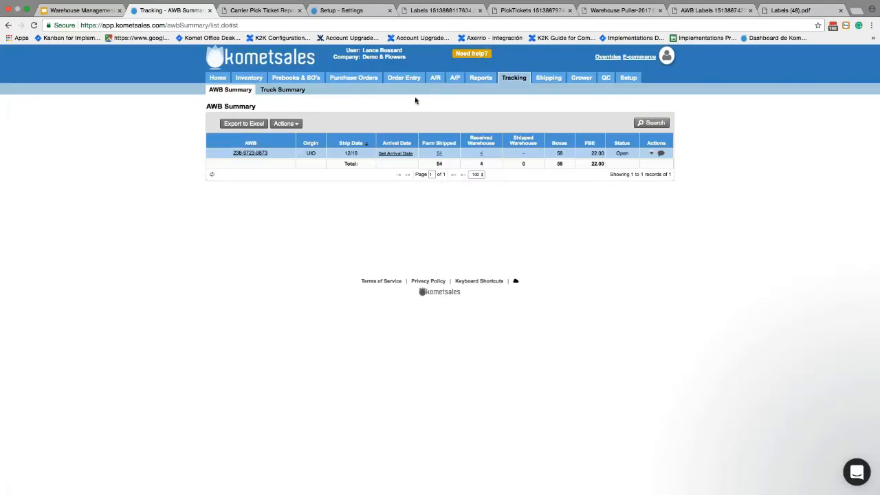
# Search the Staging Area, opened in a new tab, for AWB 9873.
pyautogui.moveTo(248, 78)
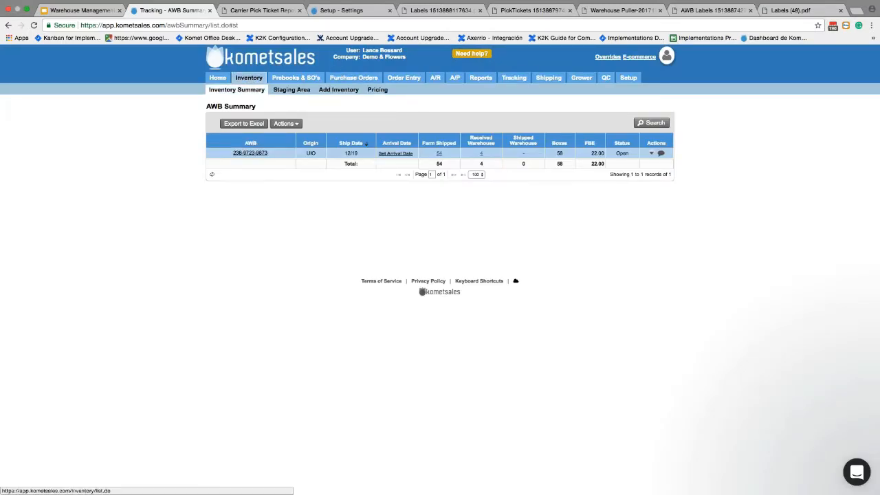
pyautogui.keyDown('super'); pyautogui.click(280, 92); pyautogui.keyUp('super')
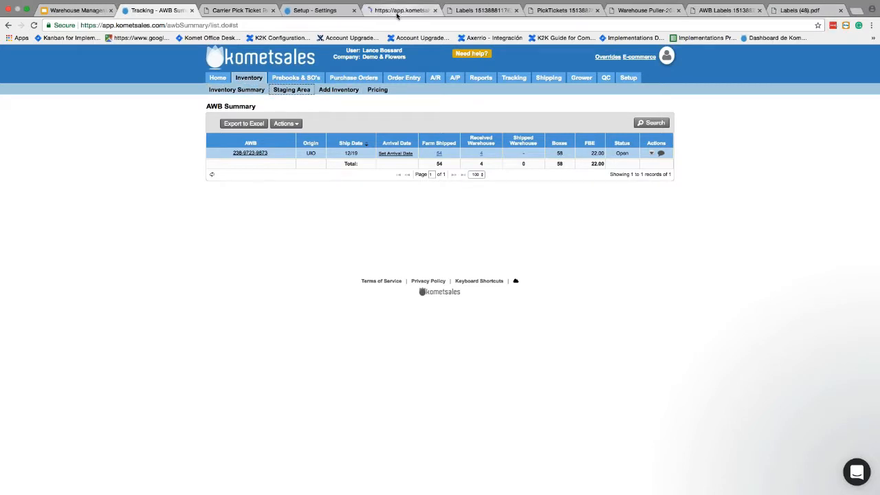
pyautogui.click(397, 14)
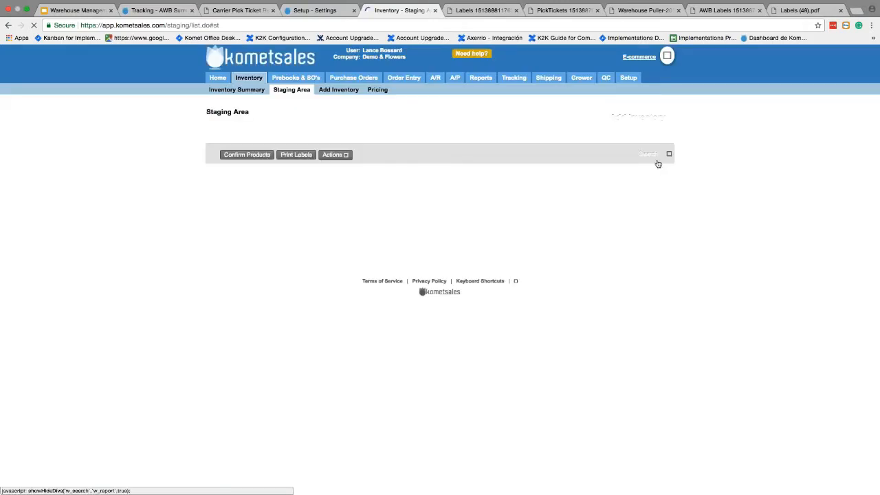
pyautogui.click(647, 157)
pyautogui.write('99')
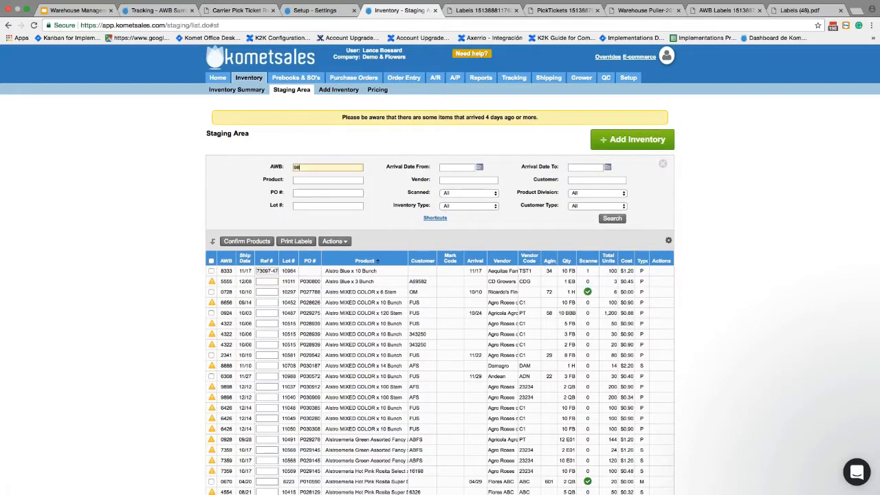
pyautogui.write('73')
pyautogui.press('Return')
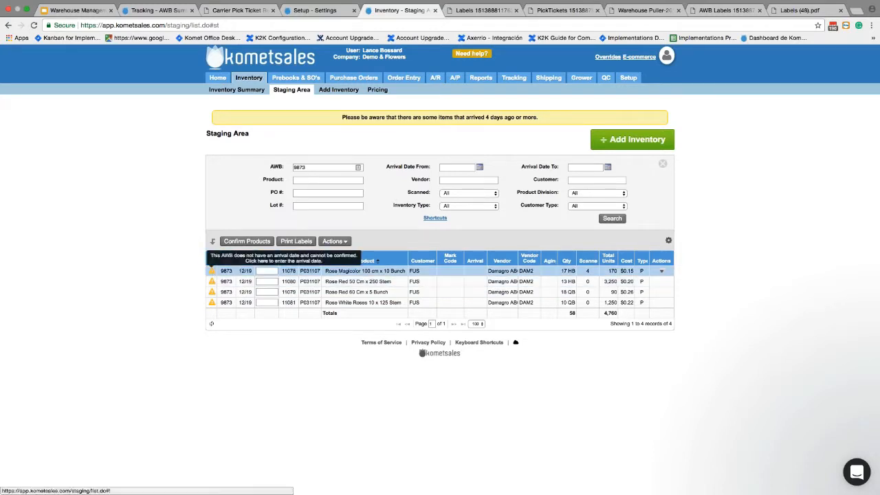
# Set AWB 9873's arrival date to 12/21/2017 and confirm all four staged products.
pyautogui.click(212, 271)
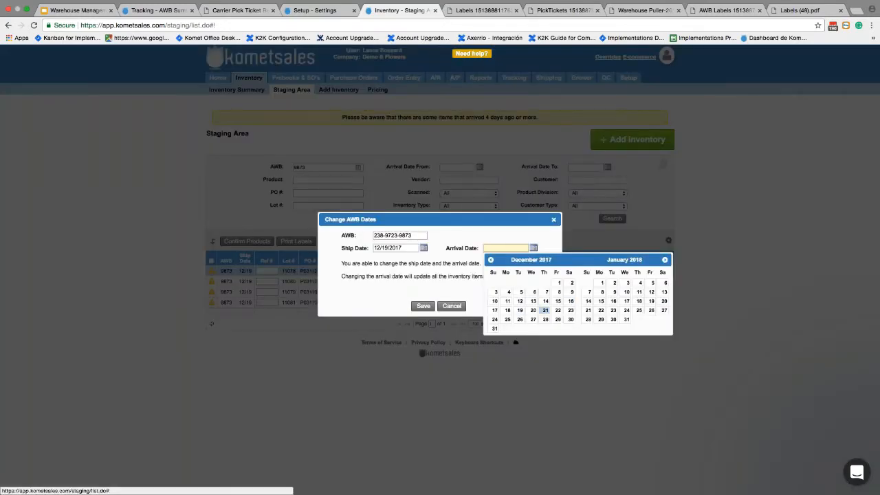
pyautogui.click(544, 310)
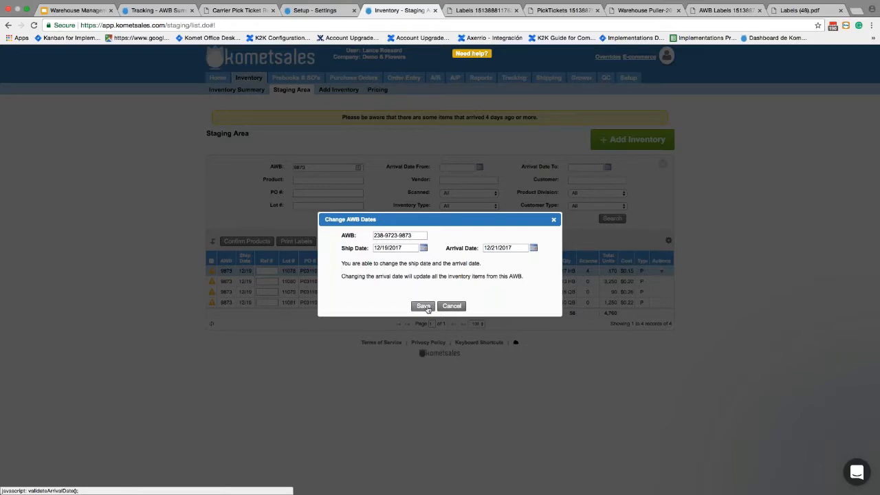
pyautogui.click(426, 308)
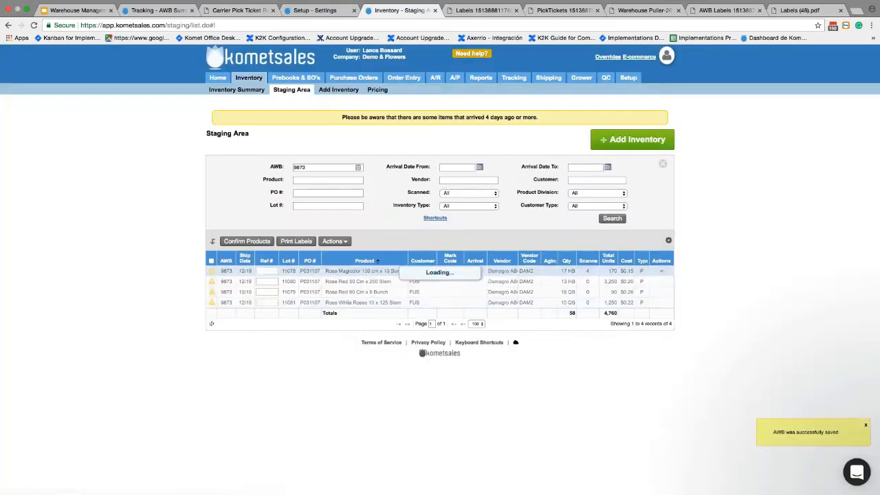
pyautogui.click(211, 261)
pyautogui.click(239, 242)
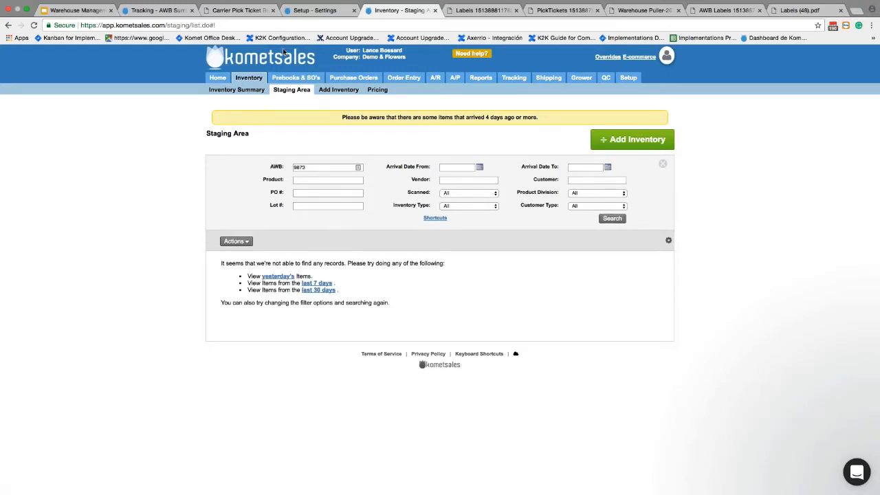
# Receive the whole AWB from the refreshed summary, bringing it to 58 boxes received.
pyautogui.click(170, 13)
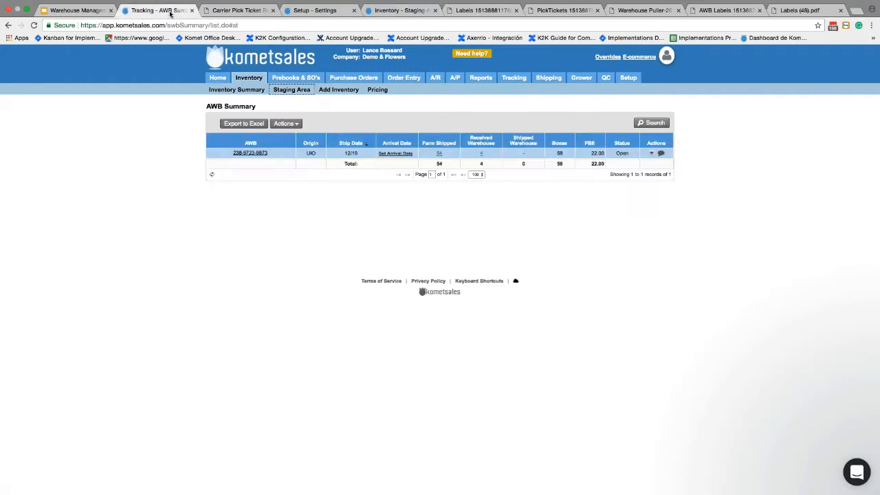
pyautogui.click(212, 174)
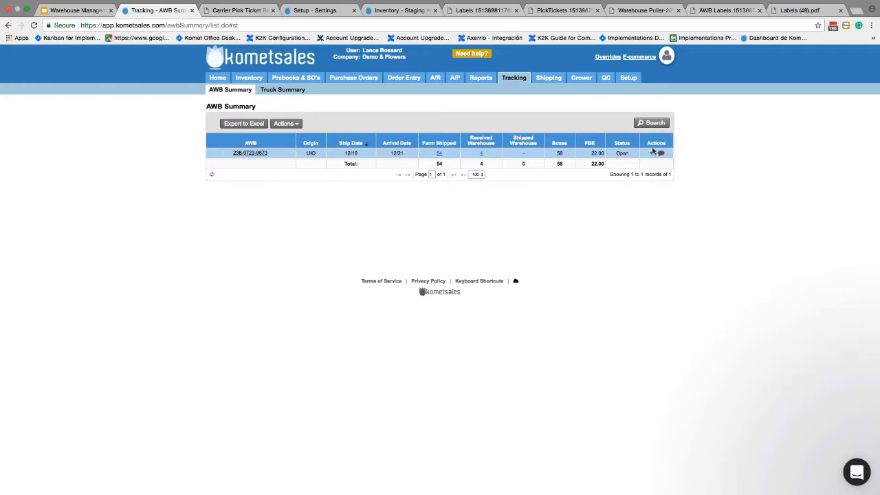
pyautogui.click(646, 210)
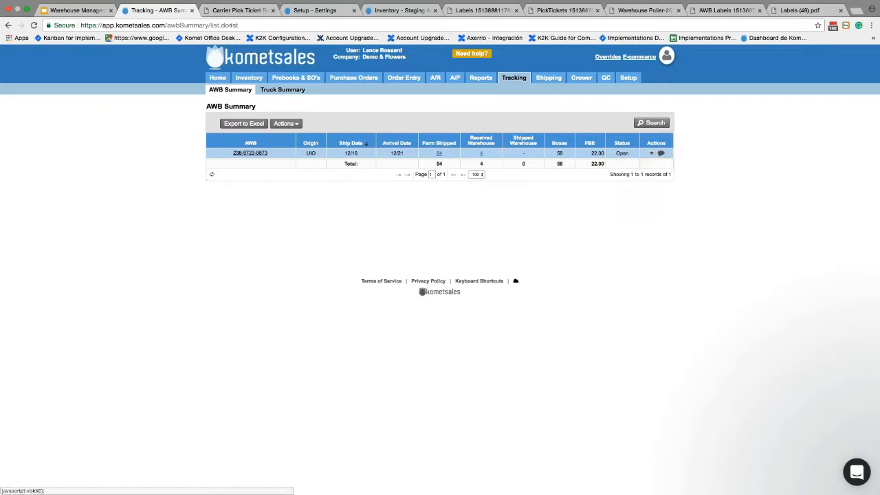
pyautogui.moveTo(653, 155)
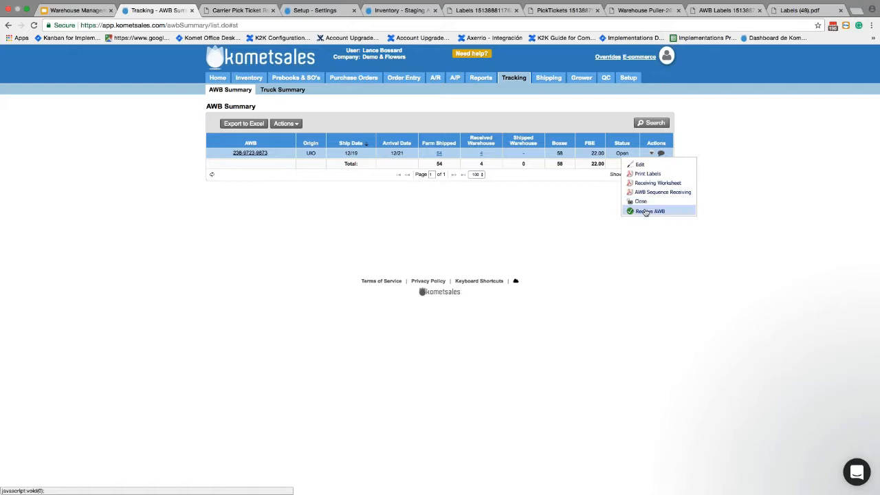
pyautogui.click(647, 212)
pyautogui.click(420, 306)
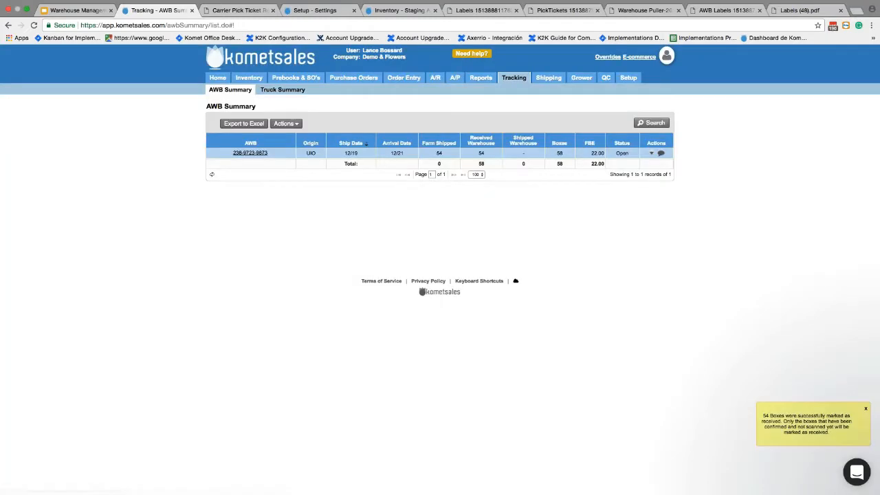
pyautogui.moveTo(762, 415); pyautogui.dragTo(794, 422)
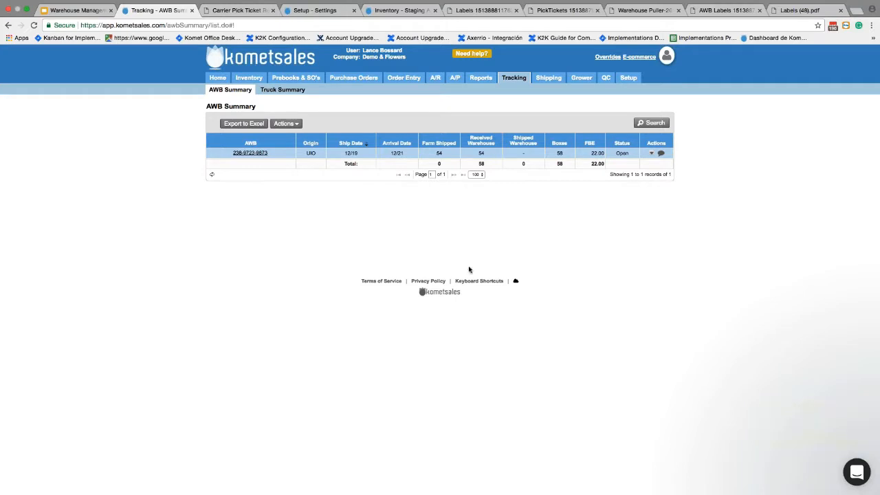
pyautogui.click(212, 174)
# Open the Warehouse Demo user's Options, where manually marking orders as scanned is allowed.
pyautogui.moveTo(627, 78)
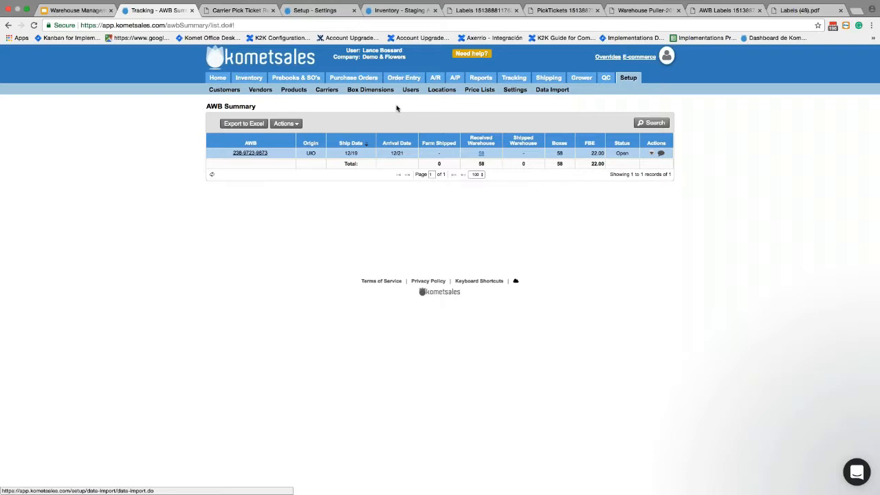
pyautogui.click(406, 92)
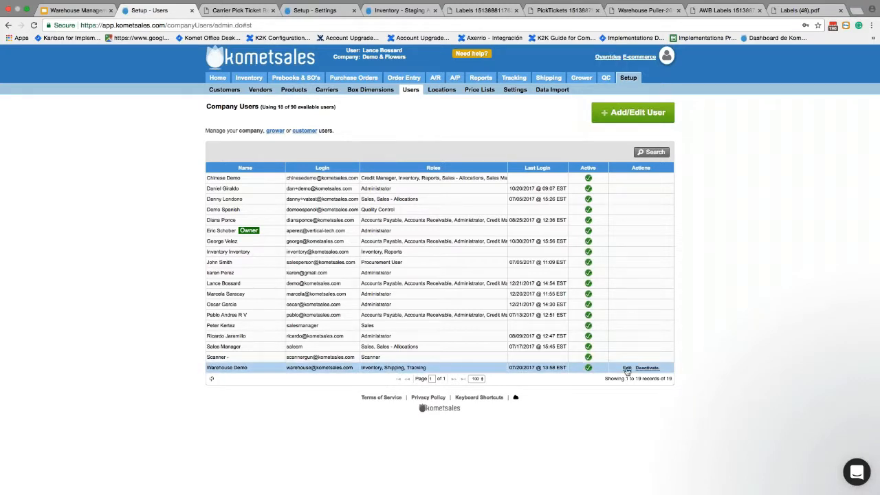
pyautogui.click(627, 369)
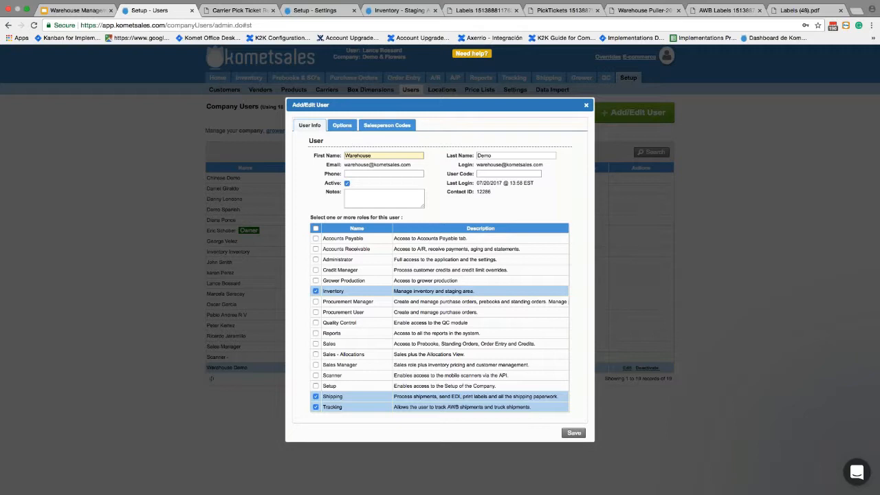
pyautogui.click(586, 105)
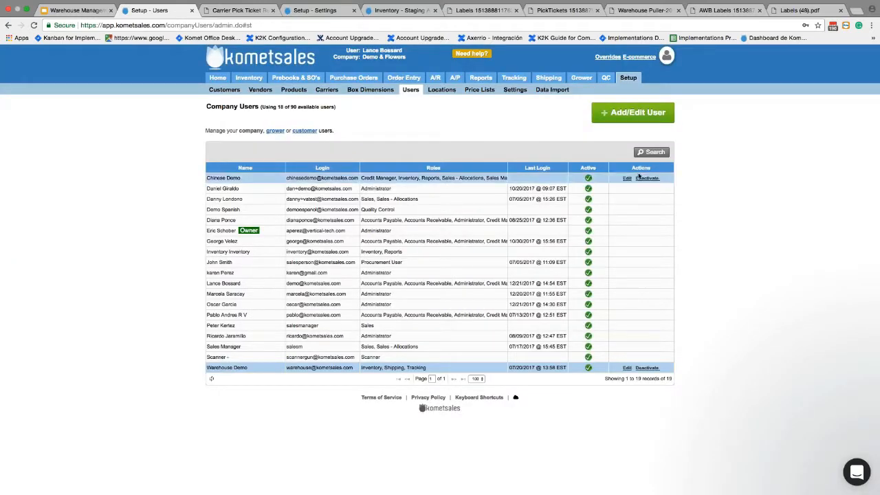
pyautogui.click(627, 368)
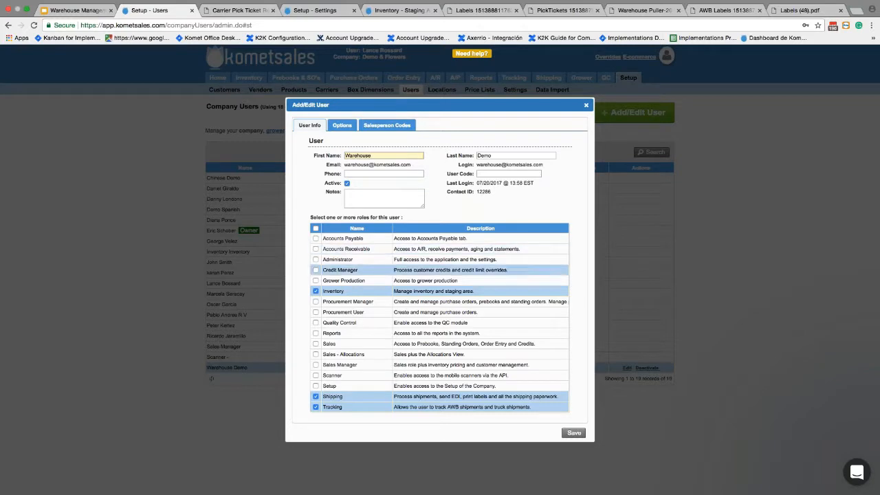
pyautogui.click(348, 130)
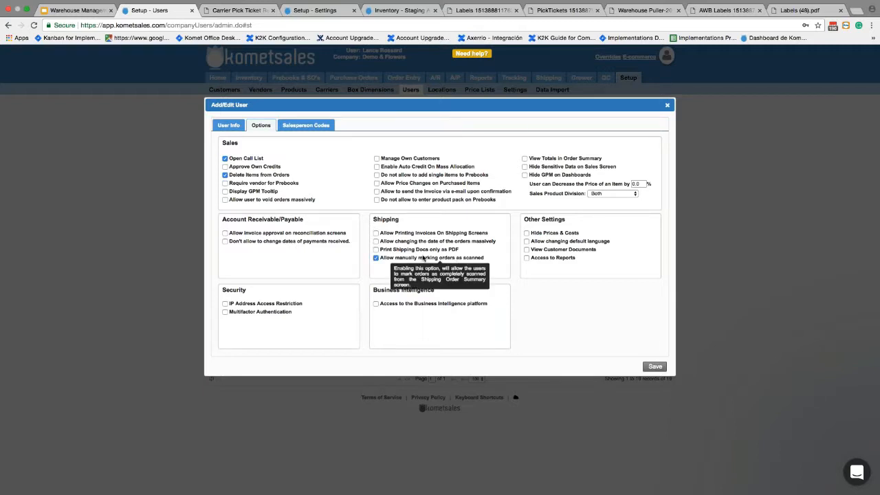
pyautogui.moveTo(415, 259)
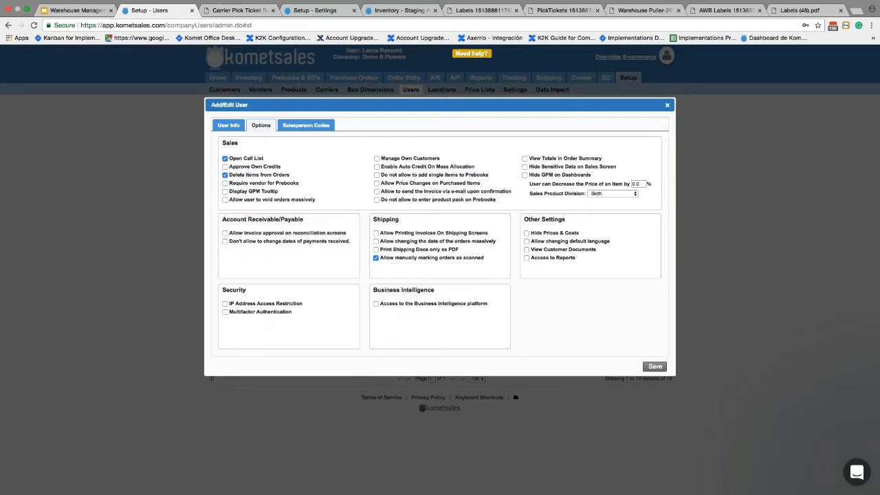
# From the Settings tab, open Shipping > Order Summary.
pyautogui.click(332, 12)
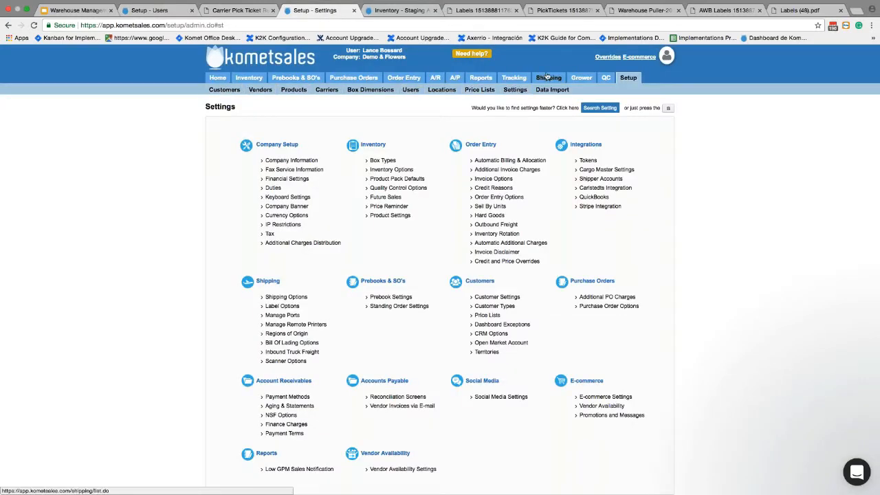
pyautogui.moveTo(549, 78)
pyautogui.click(234, 90)
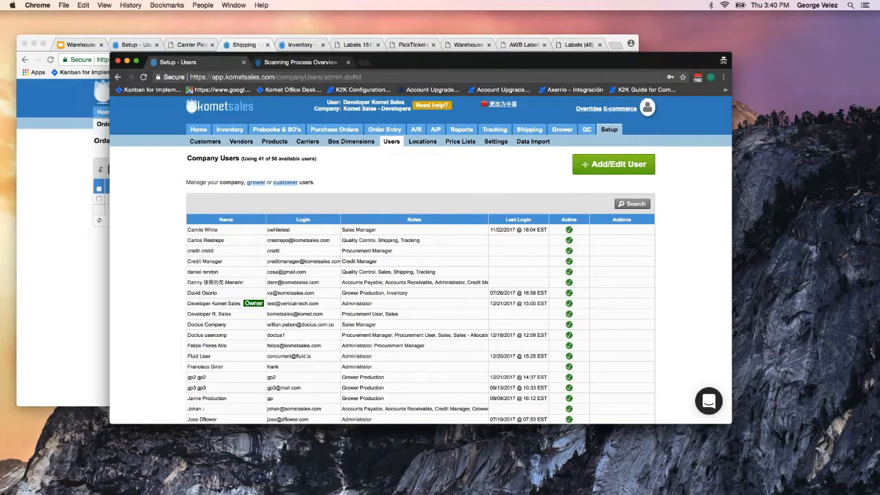
# In the Shipping Order Summary, mark order 002485 as scanned so it shows a green status.
pyautogui.click(519, 128)
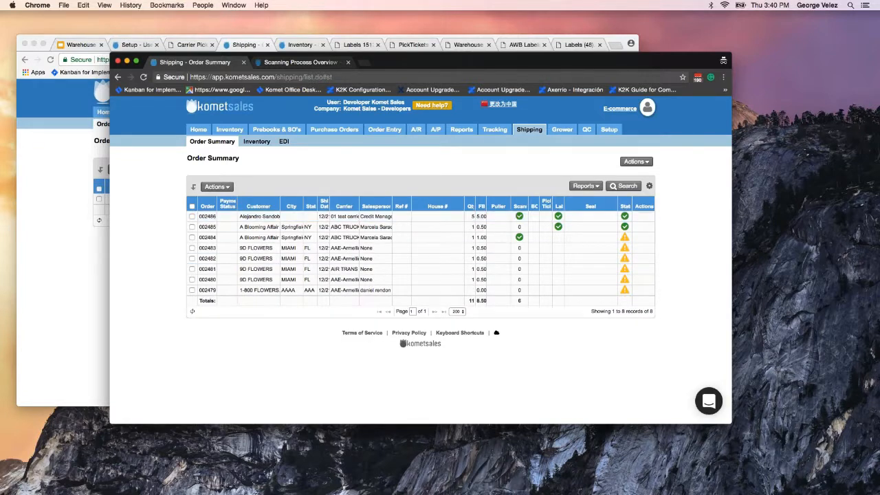
pyautogui.click(644, 234)
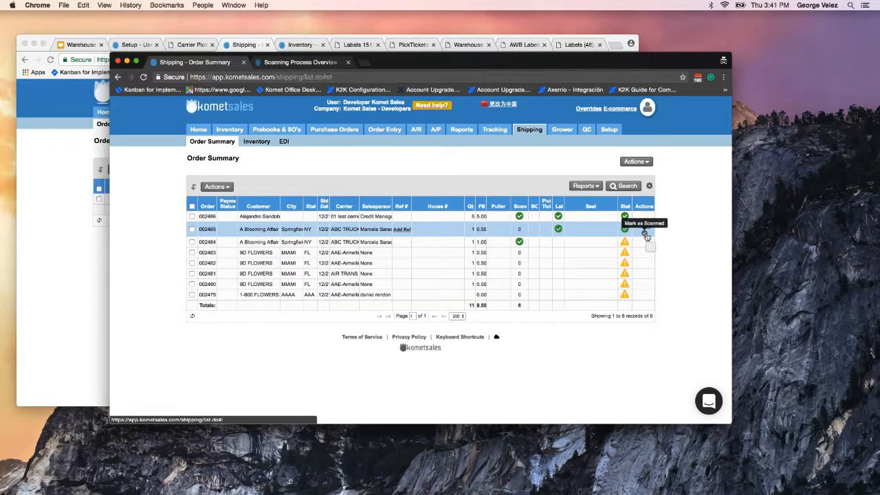
pyautogui.click(646, 235)
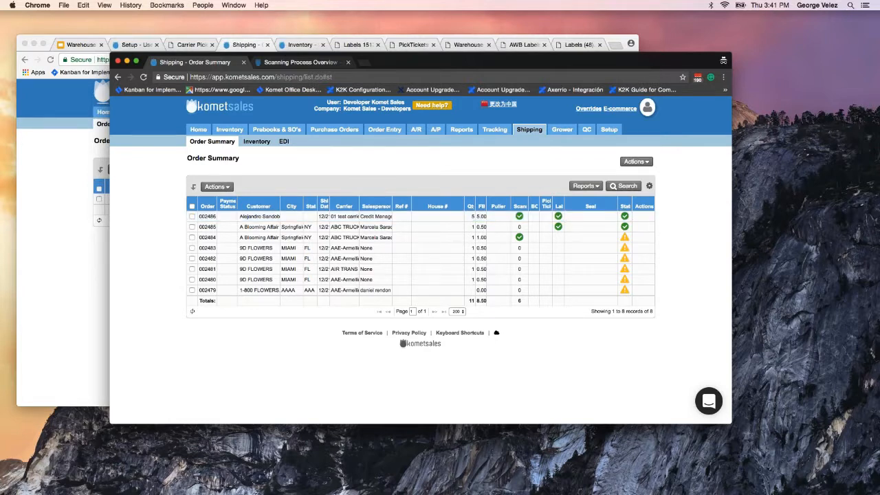
pyautogui.press('super+Tab')
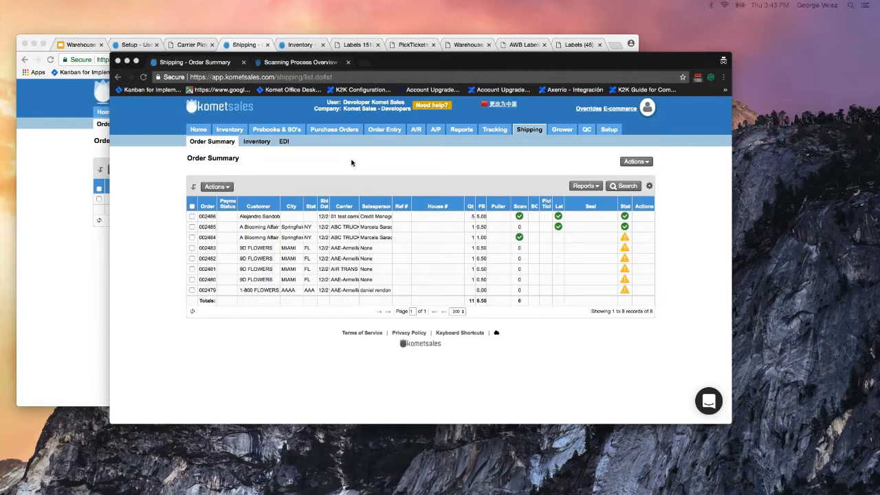
# Bring up the Demo & Flowers Shipping Inventory list showing the AWB 3456 boxes.
pyautogui.click(72, 99)
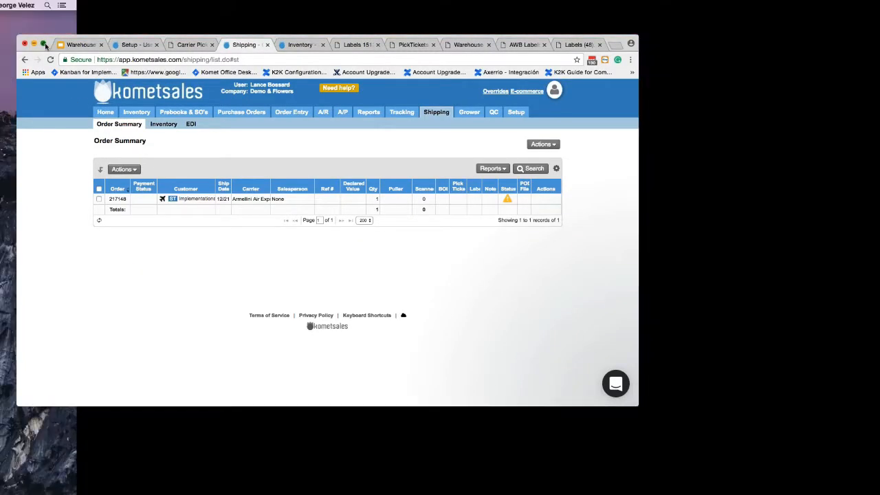
pyautogui.click(44, 44)
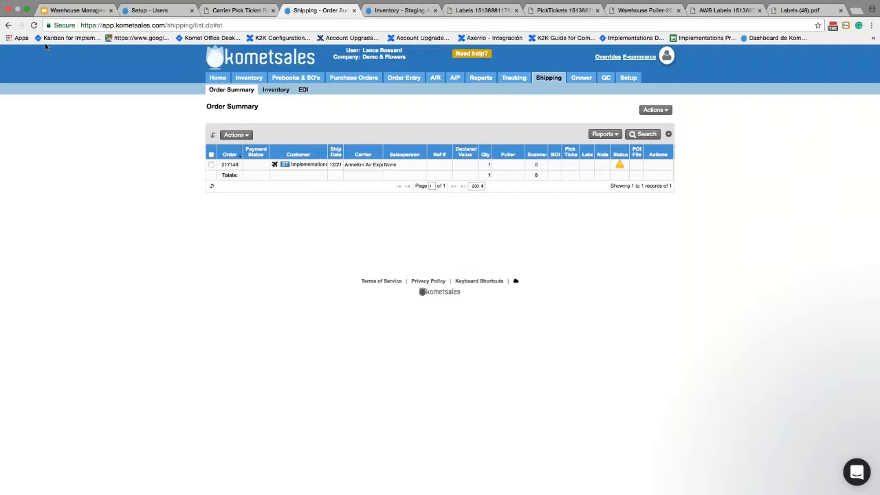
pyautogui.moveTo(628, 78)
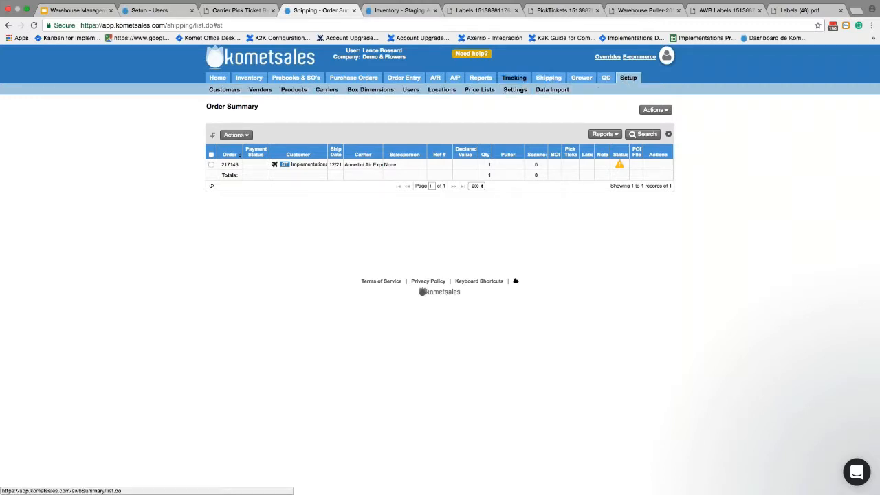
pyautogui.moveTo(540, 81)
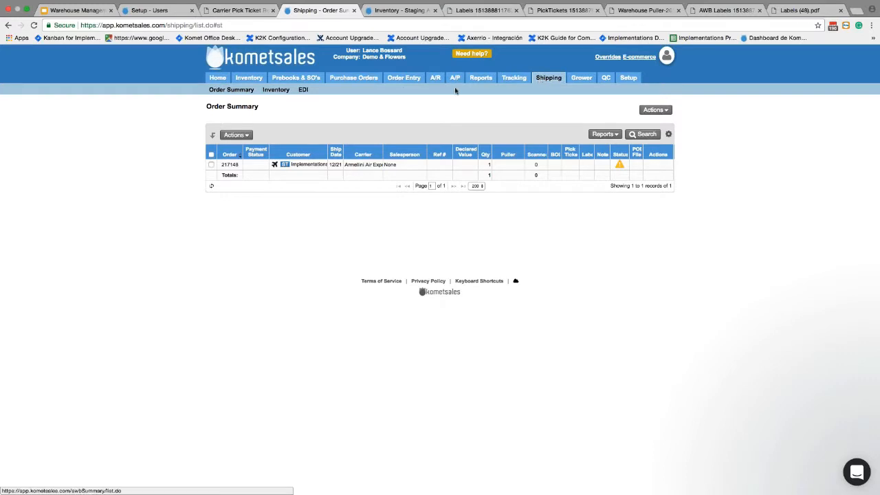
pyautogui.click(275, 90)
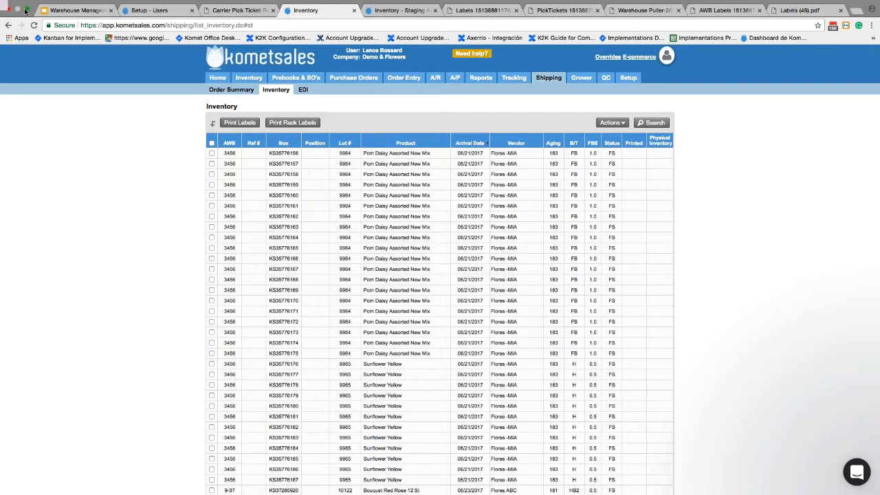
pyautogui.click(25, 9)
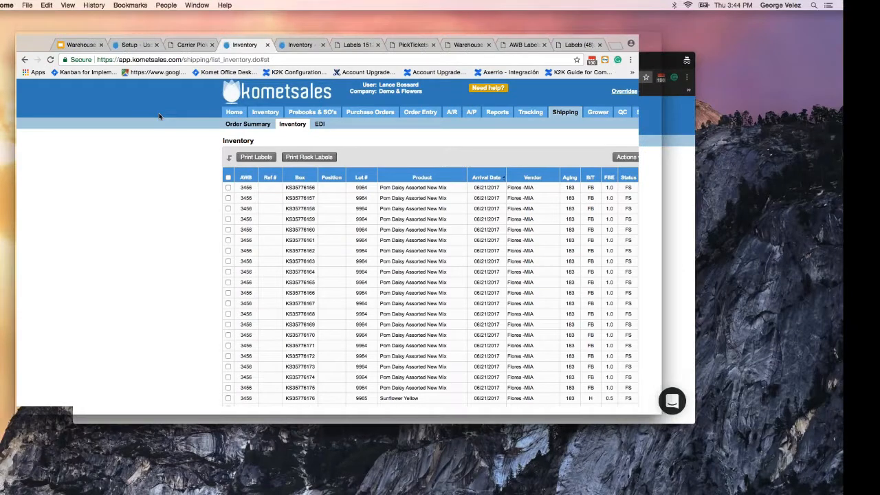
# Back the terminal scanner out of outgoing scanning to its main menu, entering 0 twice.
pyautogui.click(666, 237)
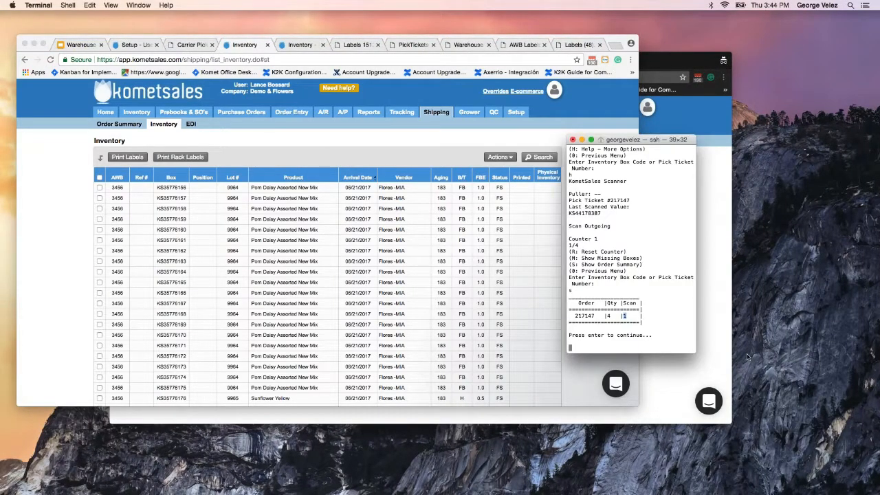
pyautogui.click(593, 347)
pyautogui.write('0')
pyautogui.press('Return')
pyautogui.write('0')
pyautogui.press('Return')
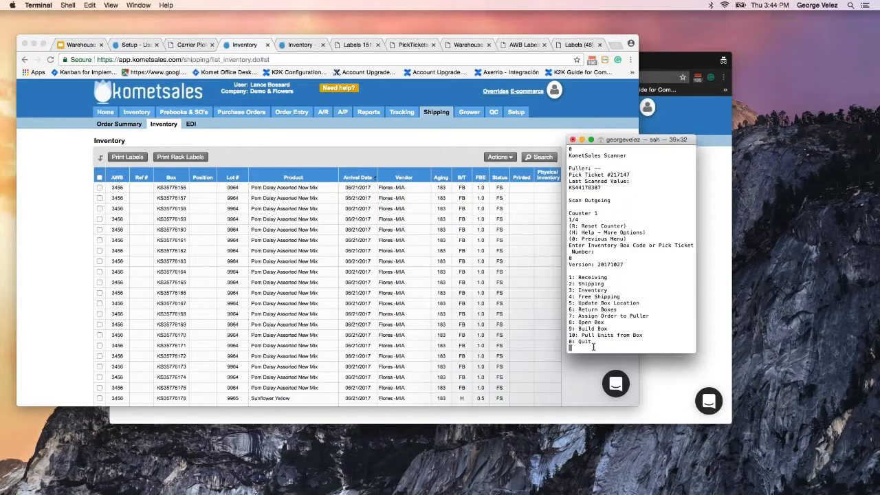
# Choose Receiving (option 1) in the scanner's main menu.
pyautogui.write('1')
pyautogui.press('Return')
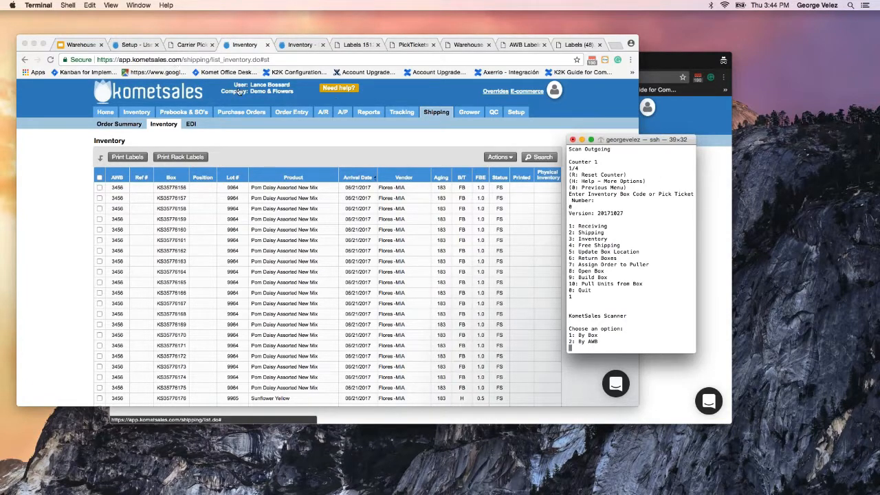
pyautogui.click(403, 129)
pyautogui.moveTo(401, 112)
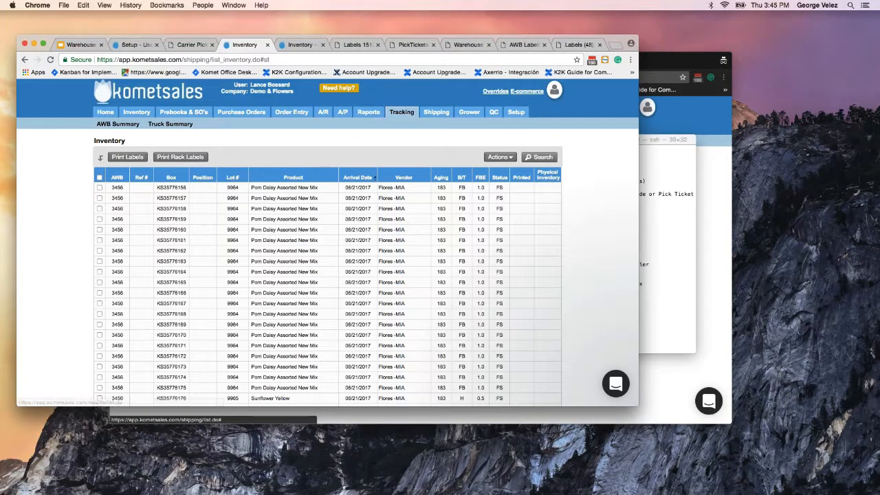
pyautogui.click(110, 125)
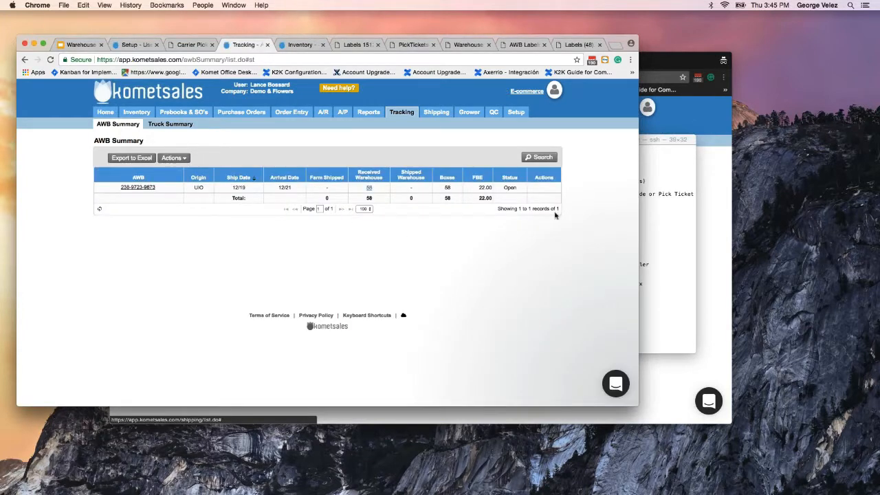
pyautogui.click(656, 175)
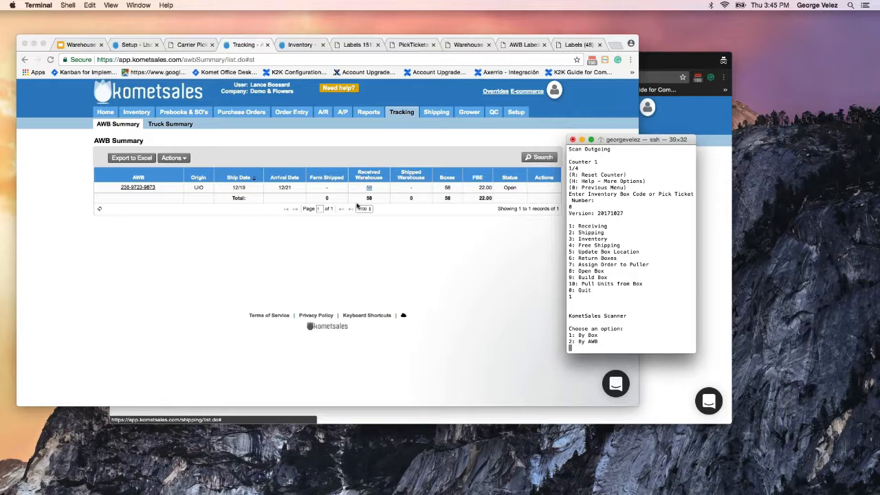
# Receive by AWB (option 2) for AWB 9873, which shows 58/58 boxes received.
pyautogui.write('2')
pyautogui.press('Return')
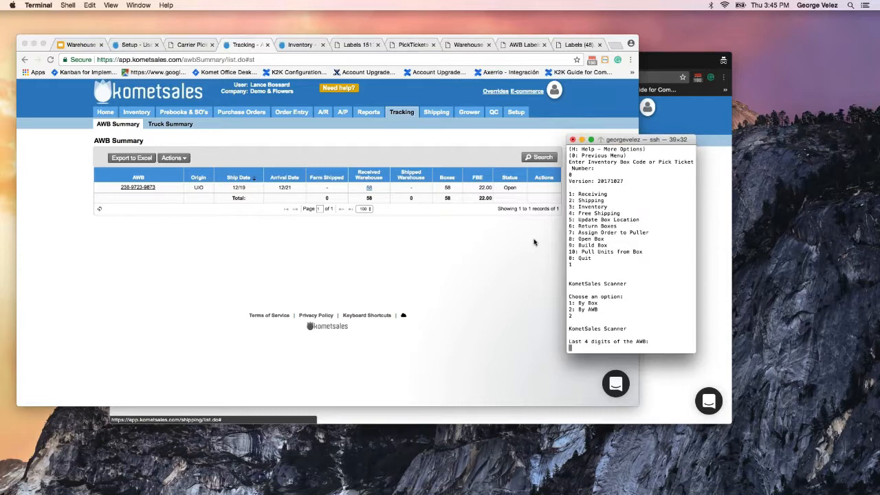
pyautogui.write('9873')
pyautogui.press('Return')
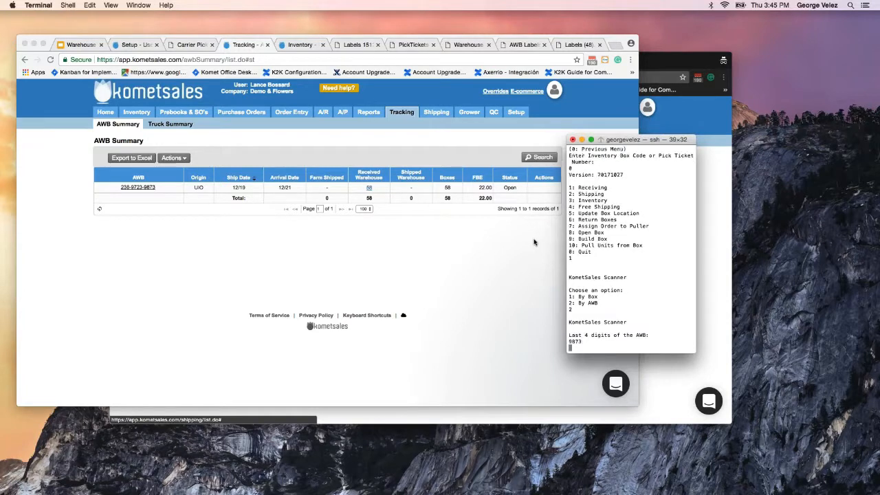
pyautogui.moveTo(586, 315); pyautogui.dragTo(570, 314)
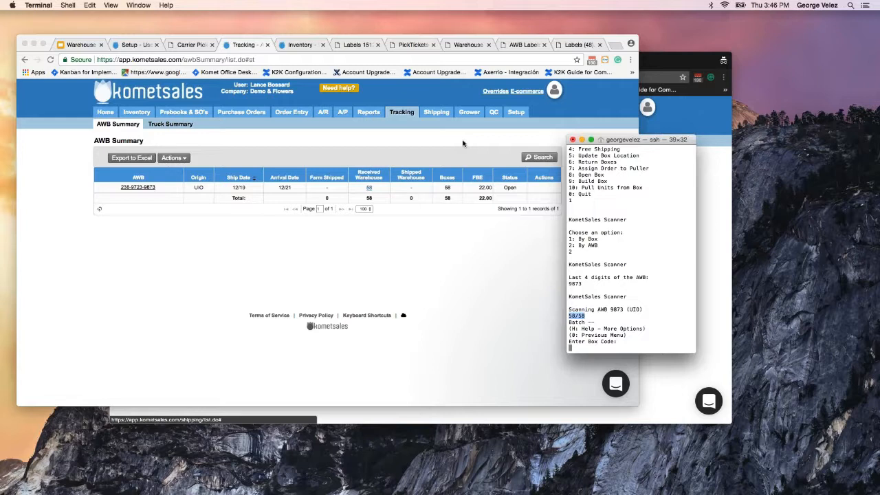
pyautogui.scroll(5, 631, 248)
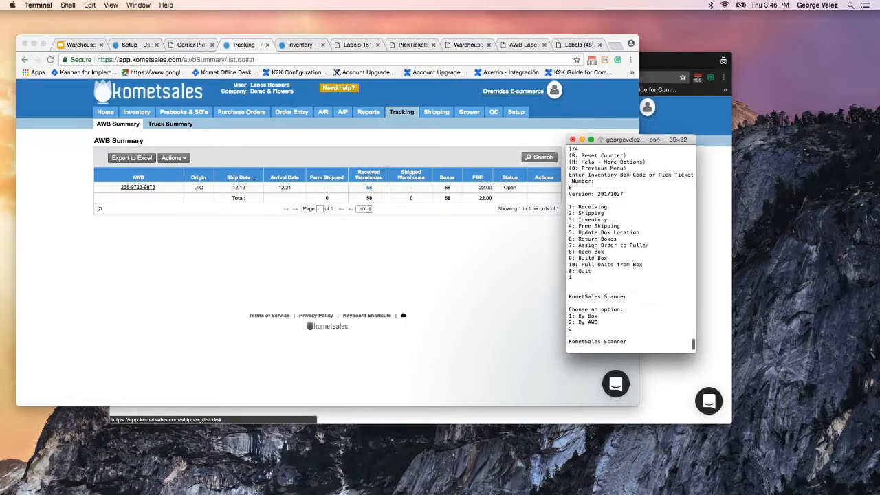
pyautogui.scroll(-3, 608, 230)
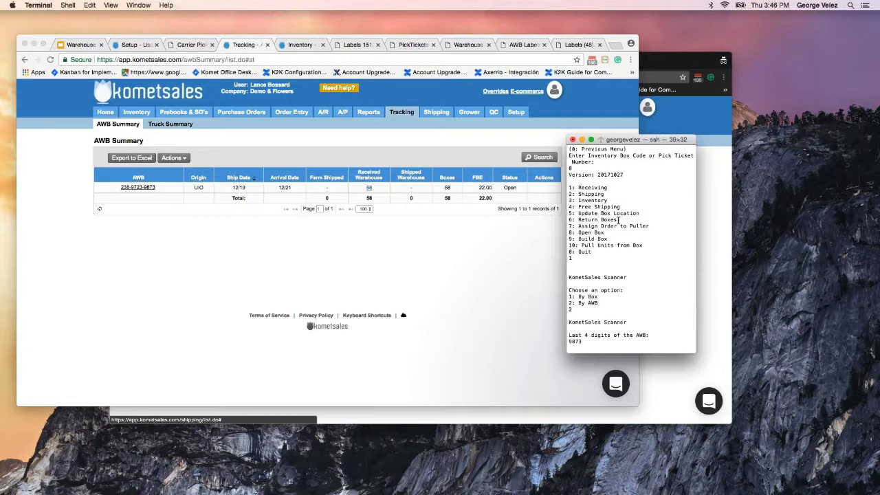
# Back out of the AWB 9873 scan to the scanner's main menu, entering 0 three times.
pyautogui.press('Return')
pyautogui.write('0')
pyautogui.press('Return')
pyautogui.write('0')
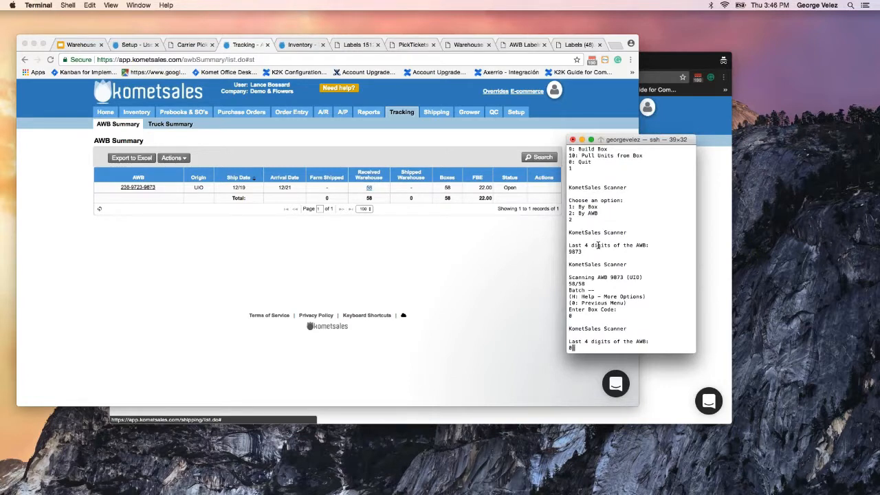
pyautogui.press('Return')
pyautogui.write('0')
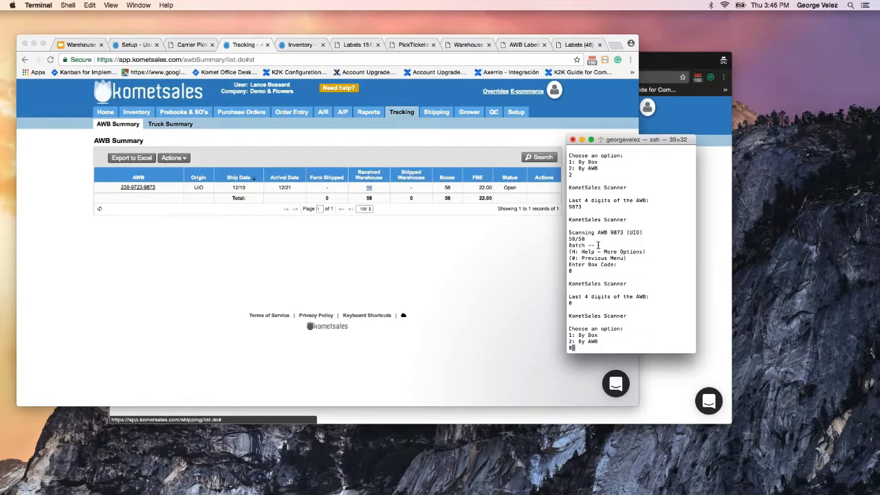
pyautogui.press('Return')
# Choose Return Boxes (option 6) and begin entering a pick ticket with 'pt'.
pyautogui.moveTo(617, 311); pyautogui.dragTo(578, 309)
pyautogui.click(578, 309)
pyautogui.write('6')
pyautogui.press('Return')
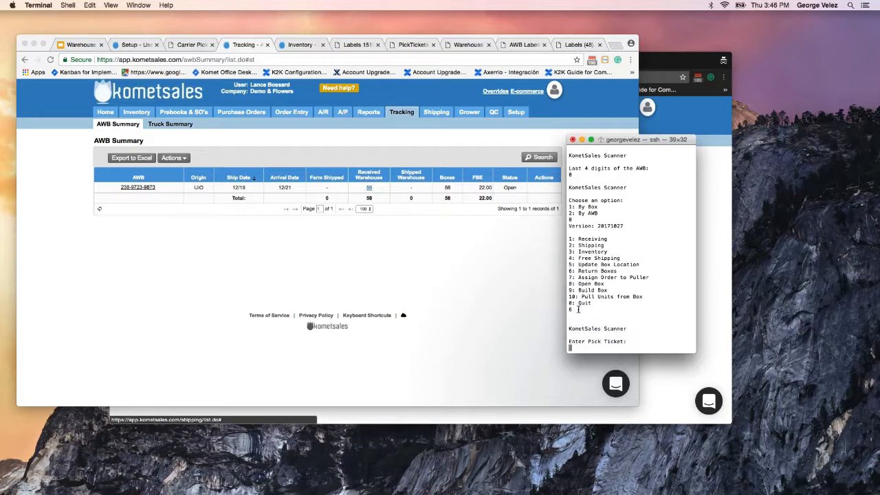
pyautogui.write('pt')
# Check the Staging Area and AWB Summary, then open Shipping Order Summary listing order 217148.
pyautogui.click(303, 46)
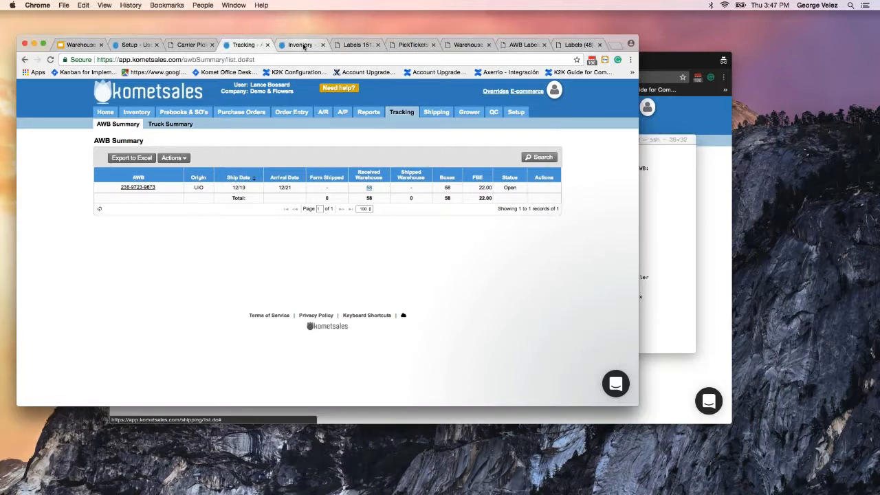
pyautogui.click(303, 46)
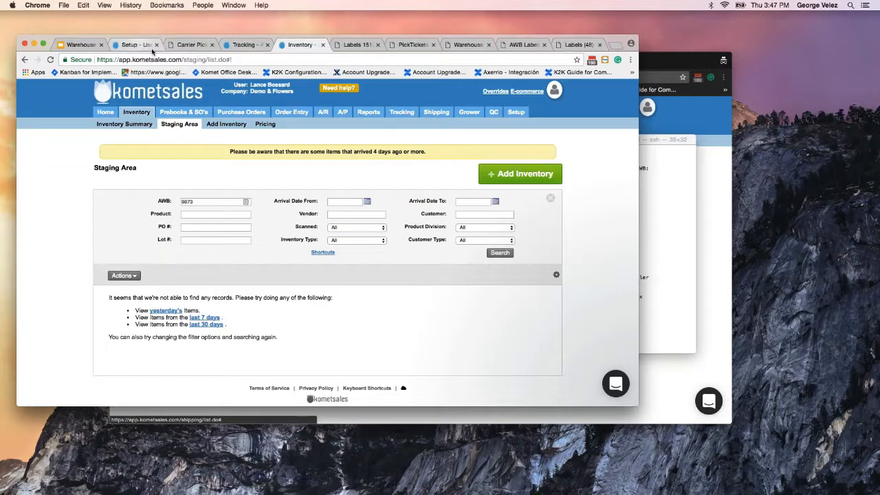
pyautogui.click(138, 45)
pyautogui.click(244, 44)
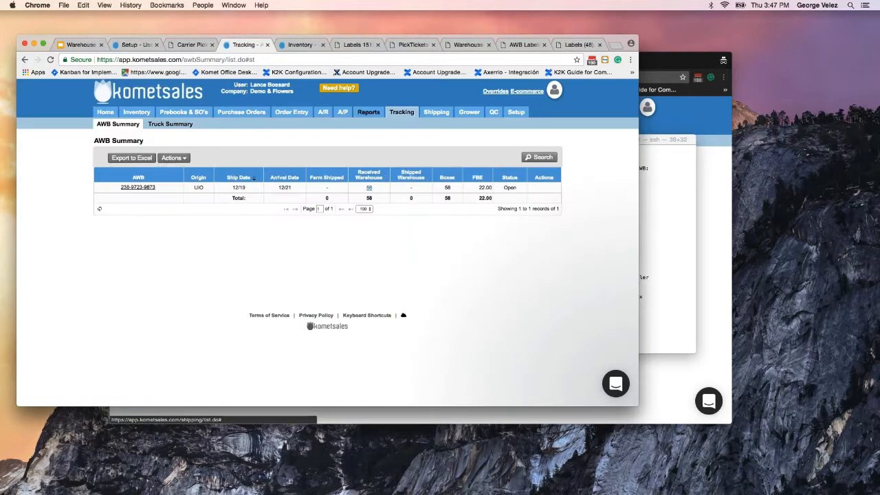
pyautogui.moveTo(436, 112)
pyautogui.click(128, 128)
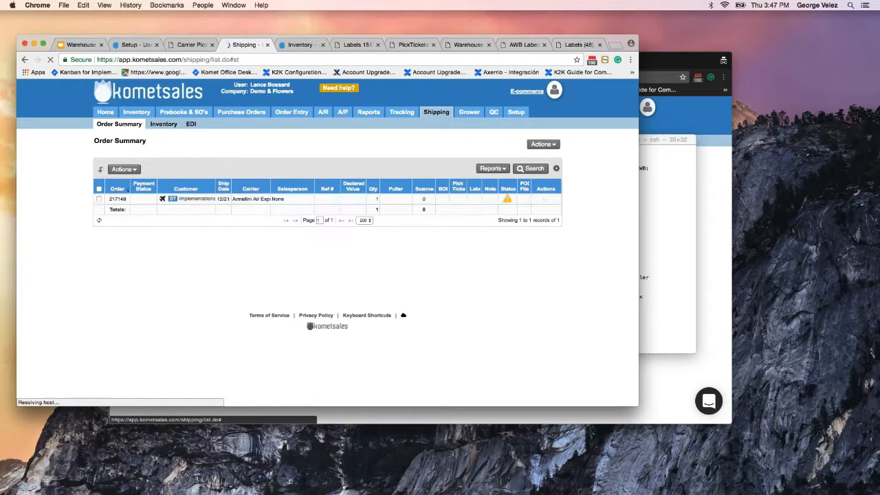
# Enter pick ticket pt217148 to open a Return Boxes scan at counter 0.
pyautogui.click(671, 309)
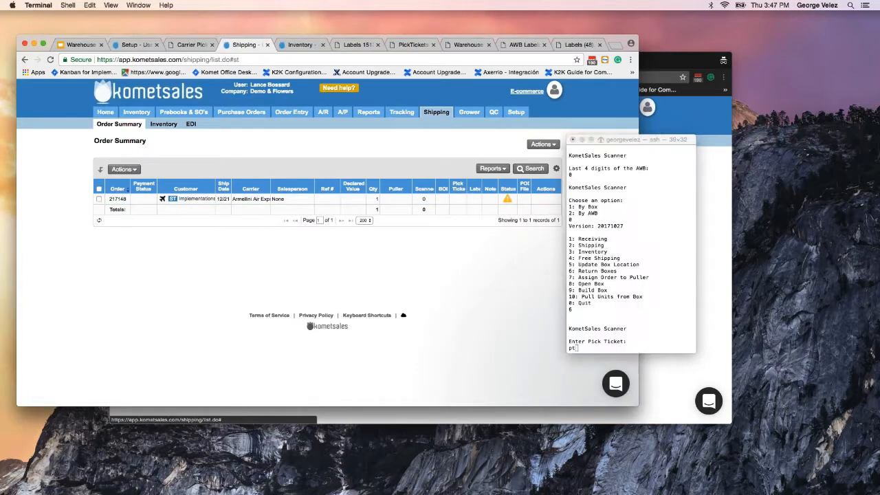
pyautogui.write('pt217148')
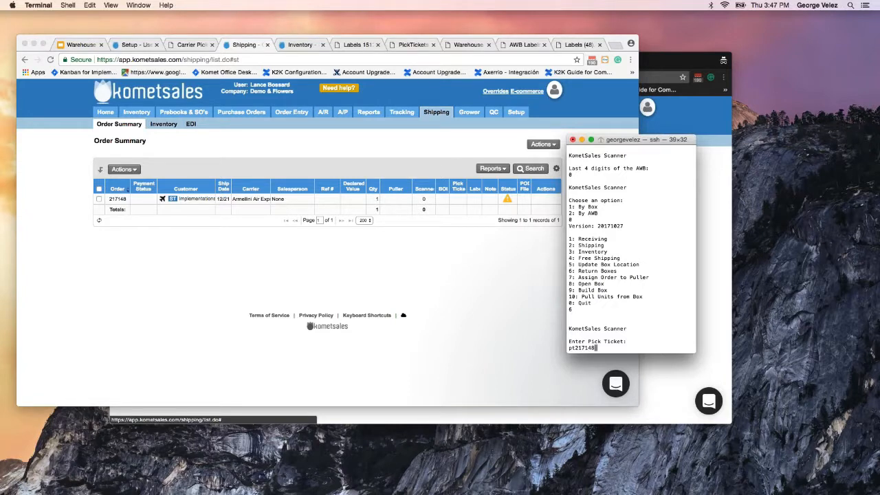
pyautogui.press('Return')
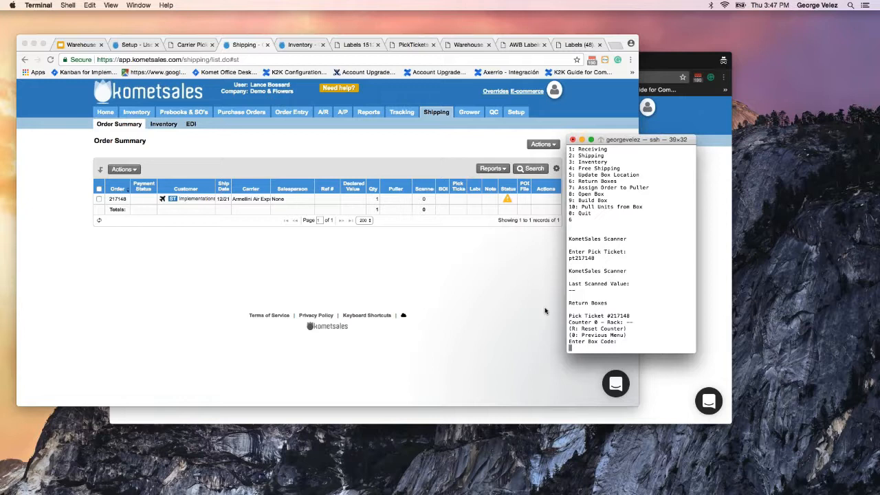
pyautogui.click(420, 213)
pyautogui.moveTo(291, 111)
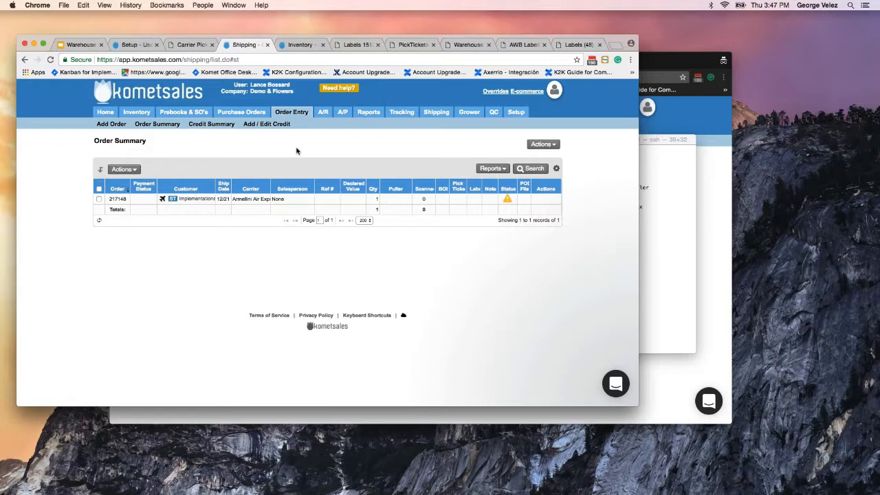
# Bring forward the developer account's Order Summary window listing orders 002479–002486.
pyautogui.press('super+Tab')
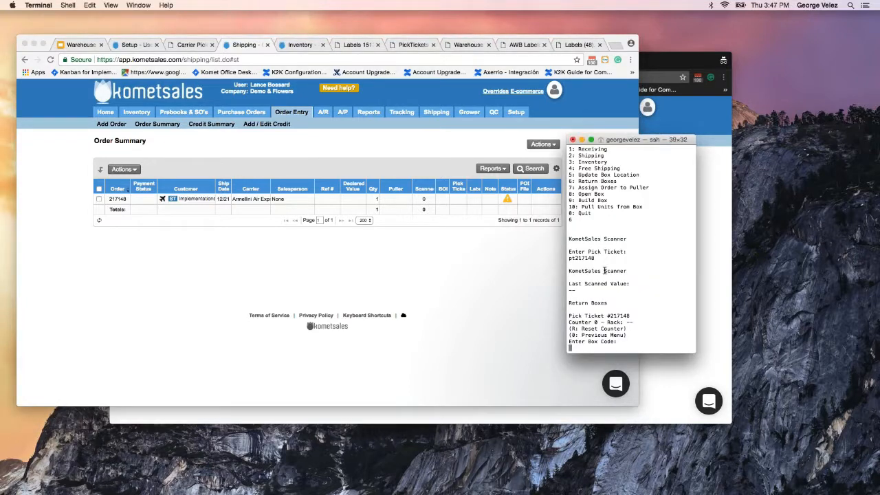
pyautogui.click(435, 116)
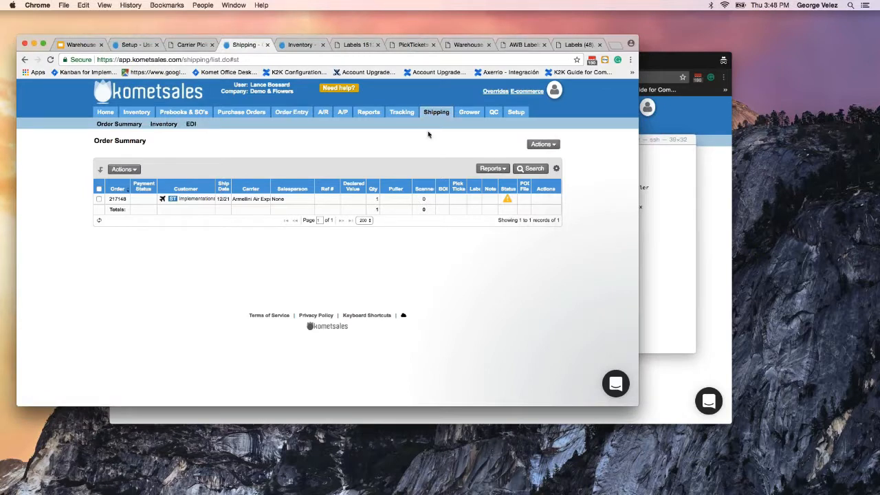
pyautogui.moveTo(136, 114)
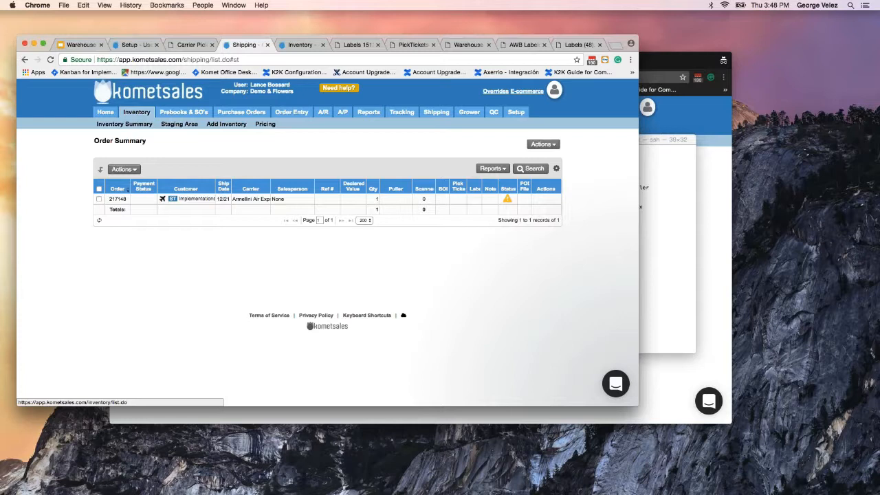
pyautogui.press('super+Tab')
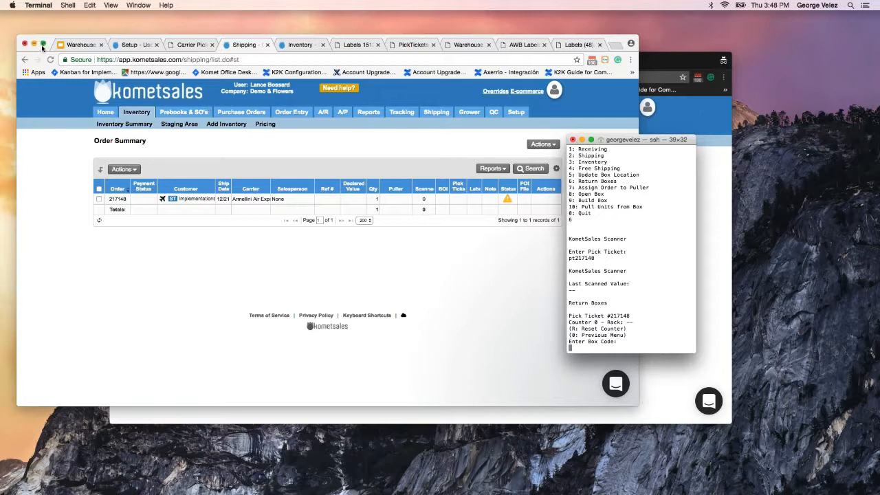
pyautogui.click(689, 115)
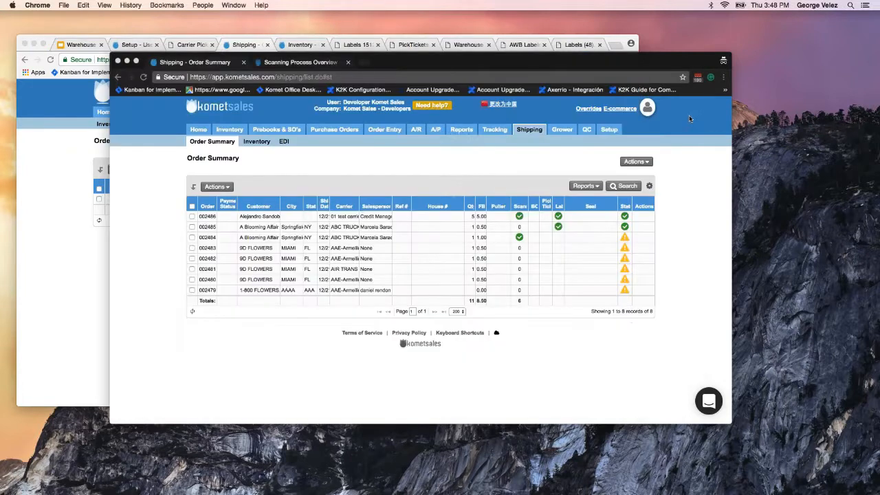
# Show the Scanning Process Overview article full screen and open Knowledge Base home in a new tab.
pyautogui.click(137, 62)
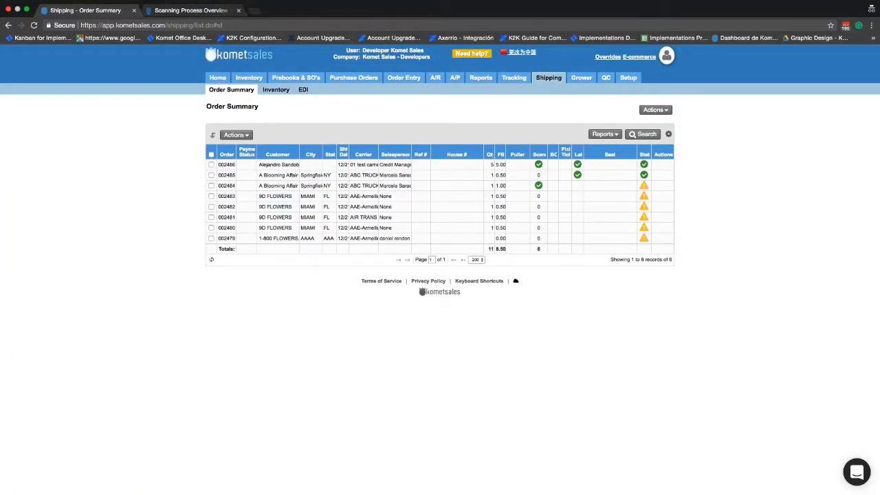
pyautogui.click(482, 56)
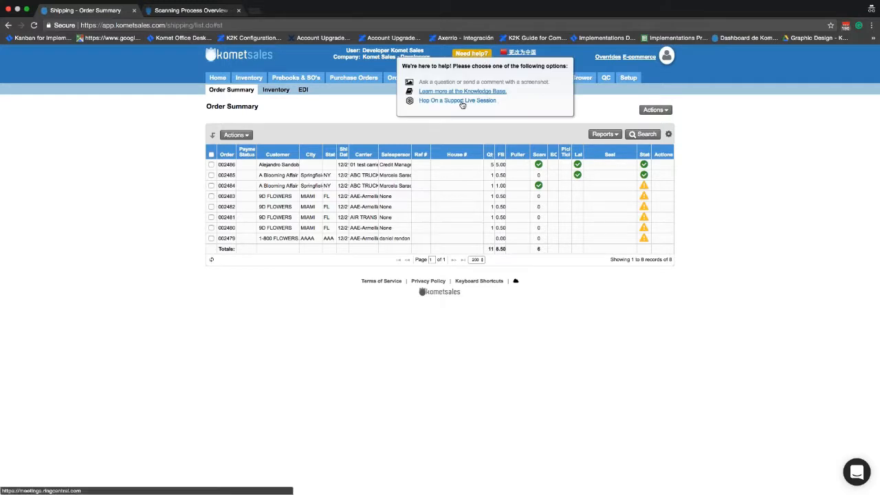
pyautogui.click(207, 12)
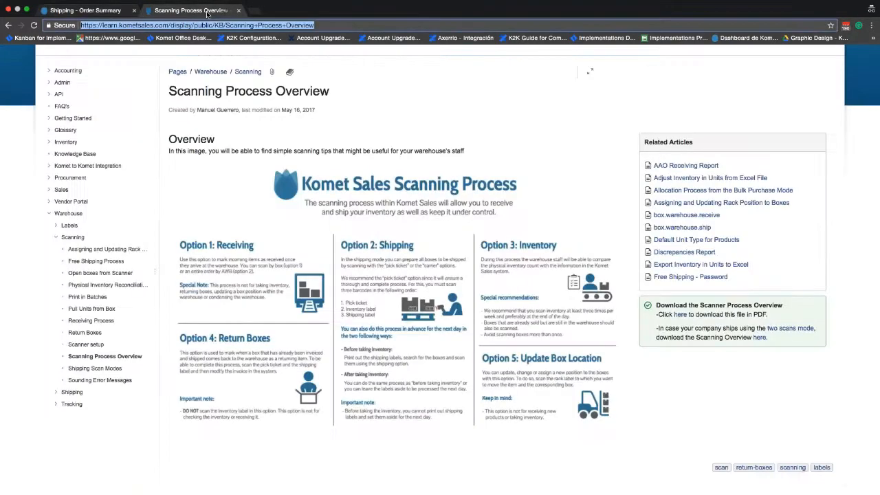
pyautogui.scroll(2, 199, 83)
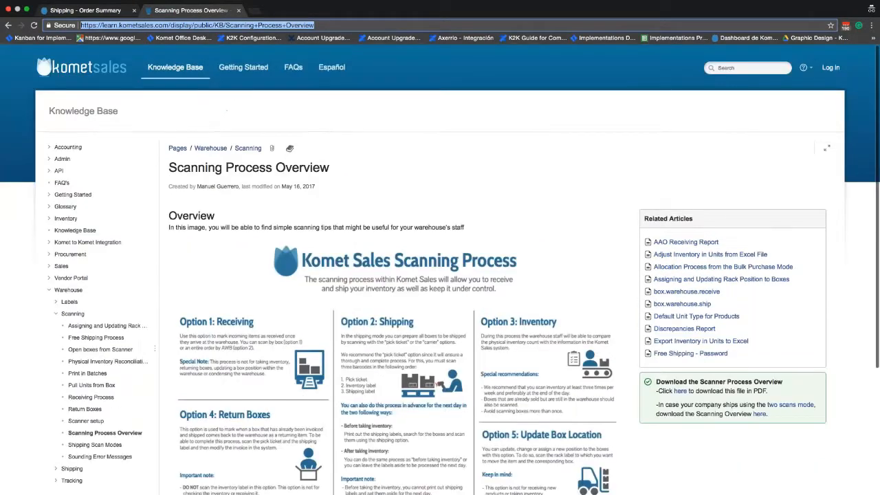
pyautogui.middleClick(192, 68)
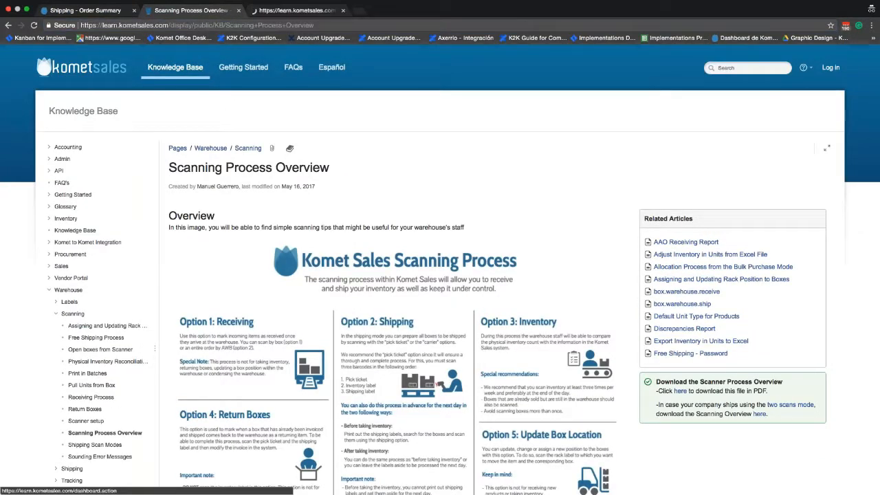
# Search the Knowledge Base for 'scanner process' and open the Scanner setup article.
pyautogui.click(277, 10)
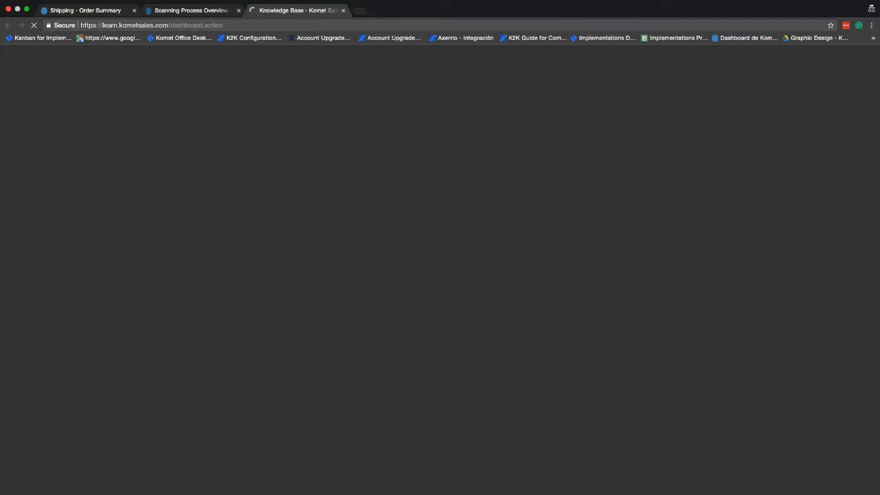
pyautogui.rightClick(366, 194)
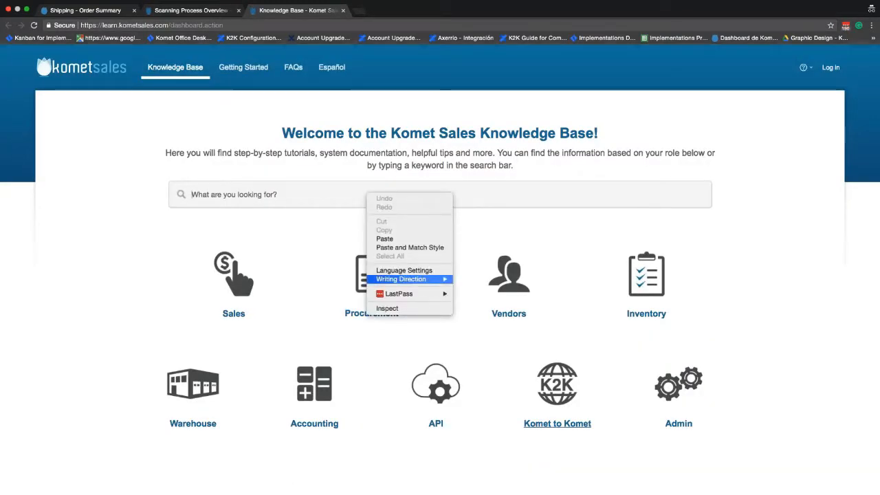
pyautogui.click(343, 197)
pyautogui.write('sca')
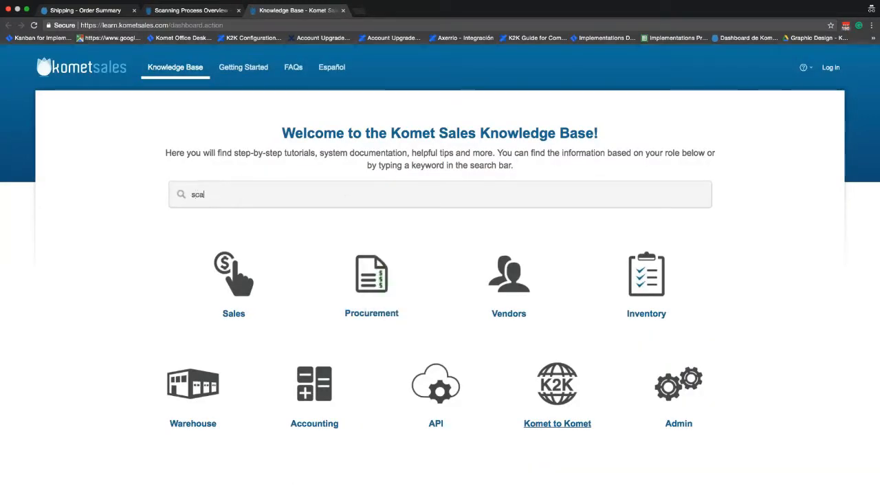
pyautogui.write('nner r')
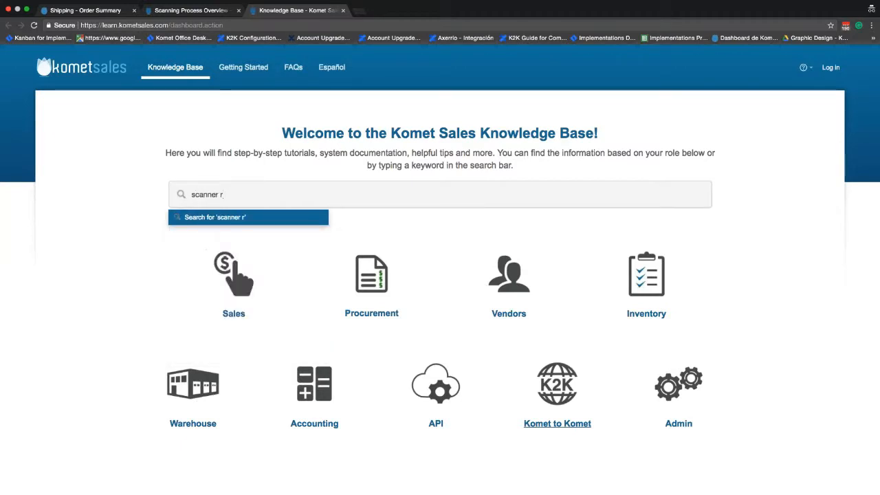
pyautogui.press('BackSpace')
pyautogui.write('prcoe')
pyautogui.press('BackSpace')
pyautogui.press('BackSpace')
pyautogui.write('ocess')
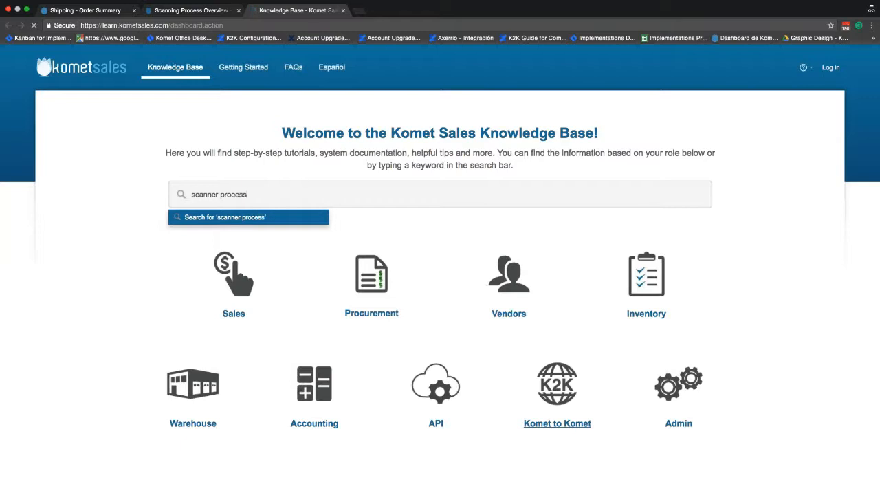
pyautogui.press('Return')
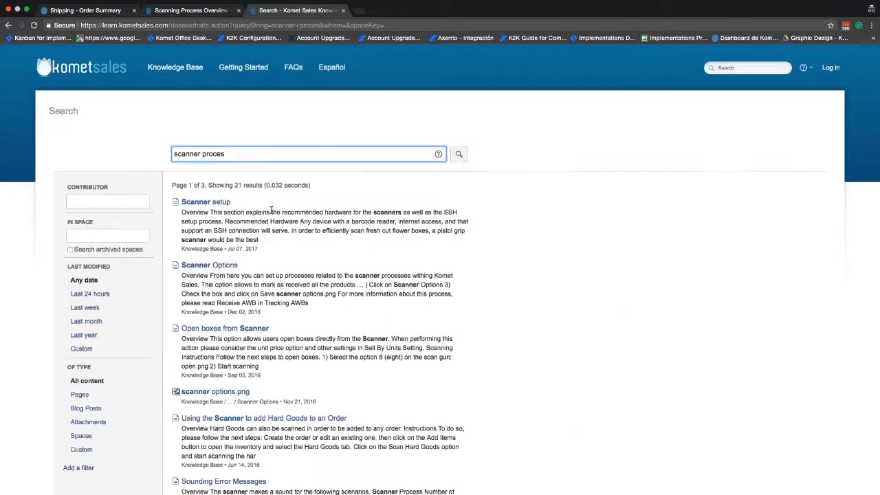
pyautogui.scroll(-2, 272, 211)
pyautogui.click(206, 129)
# Back in the Scanning Process Overview article, enlarge the scanning process infographic.
pyautogui.click(192, 11)
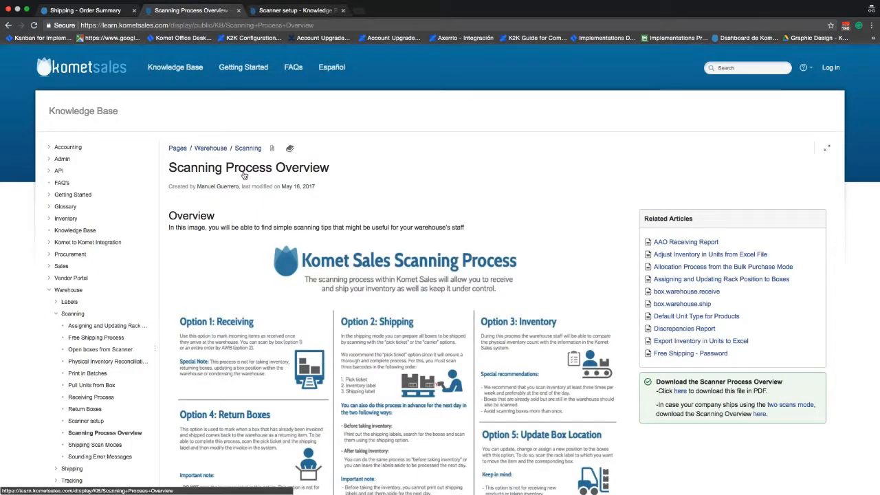
pyautogui.scroll(-3, 300, 189)
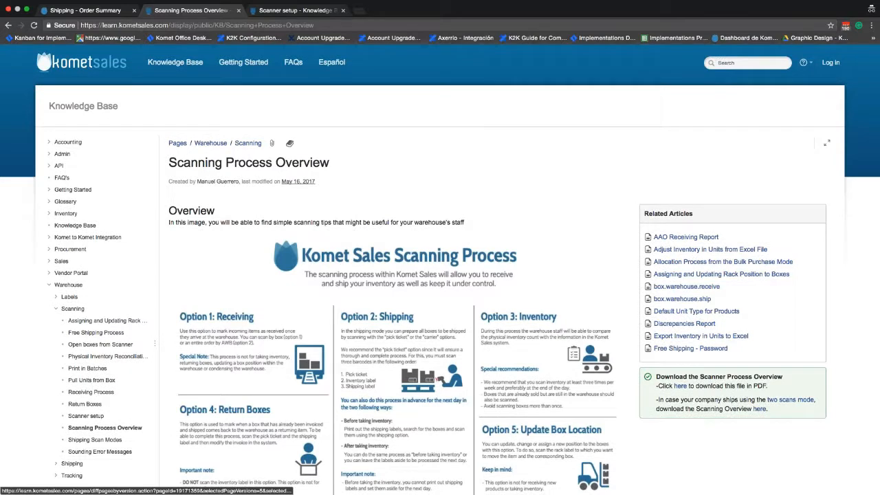
pyautogui.scroll(-2, 392, 275)
pyautogui.click(516, 299)
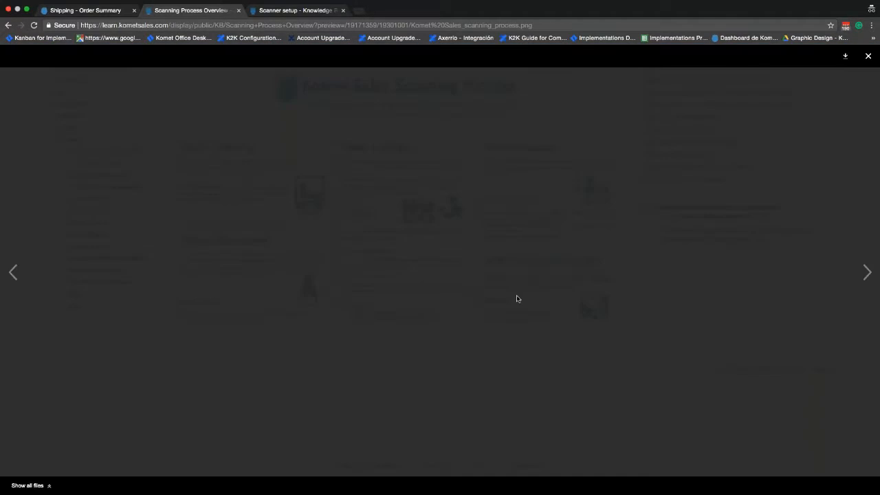